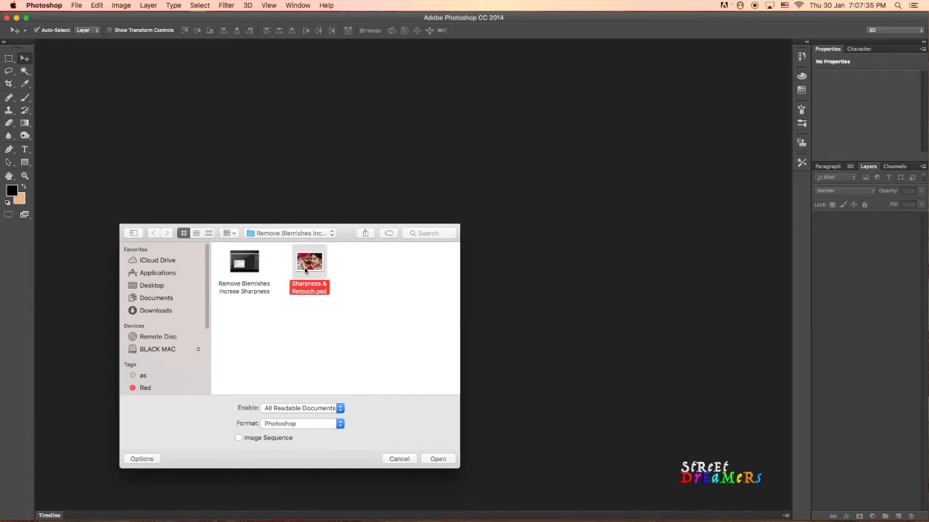
# Open Sharpness & Retouch.psd and compare the image with Layer 3 hidden and shown
pyautogui.click(438, 459)
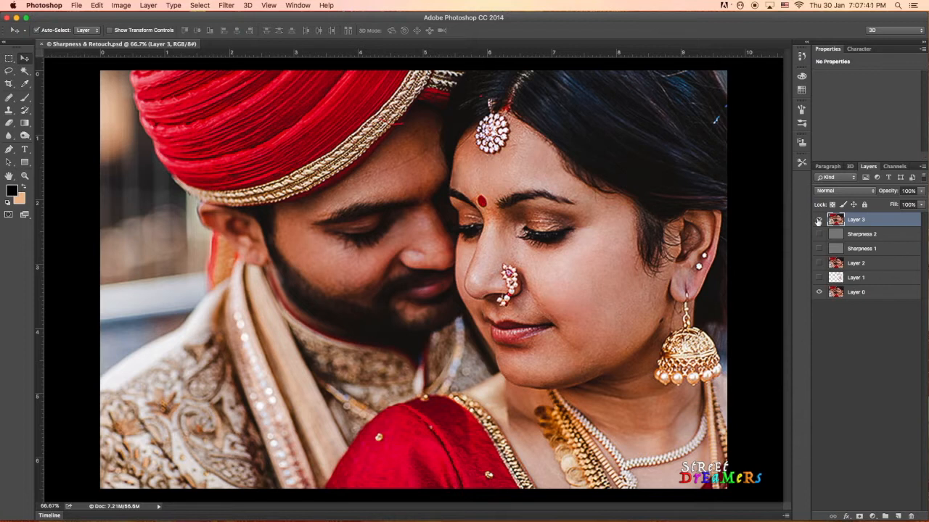
pyautogui.click(818, 221)
pyautogui.click(819, 221)
# Group the layers from Layer 1 up to Sharpness 2 into Group 1 with Pass Through mode
pyautogui.click(884, 277)
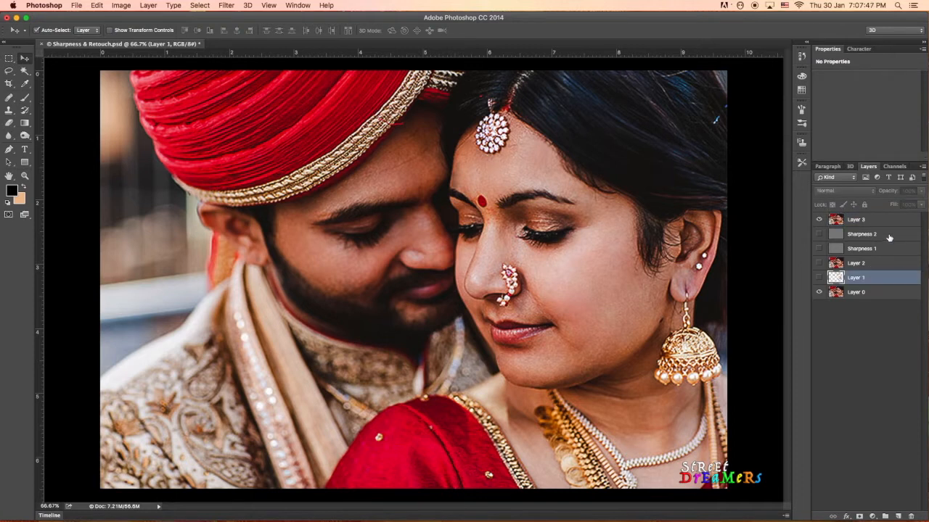
pyautogui.keyDown('shift'); pyautogui.click(888, 234); pyautogui.keyUp('shift')
pyautogui.rightClick(888, 233)
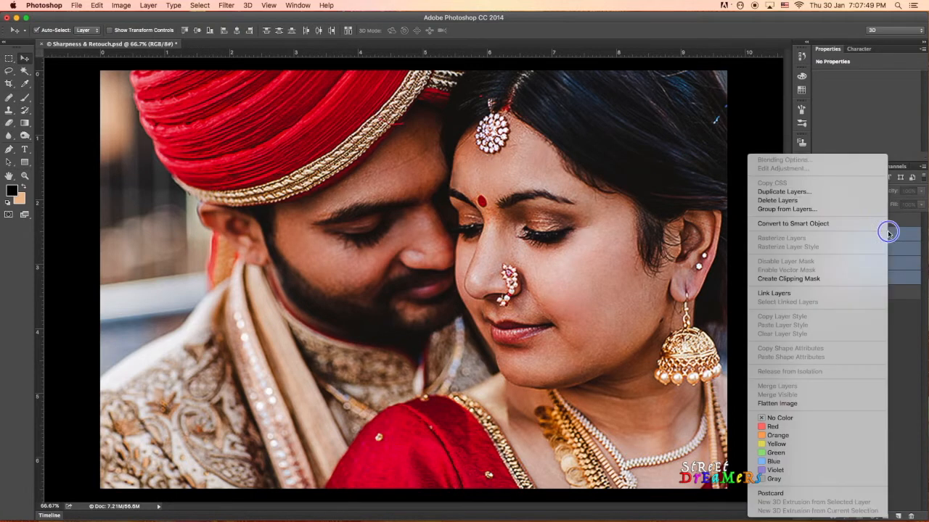
pyautogui.click(809, 209)
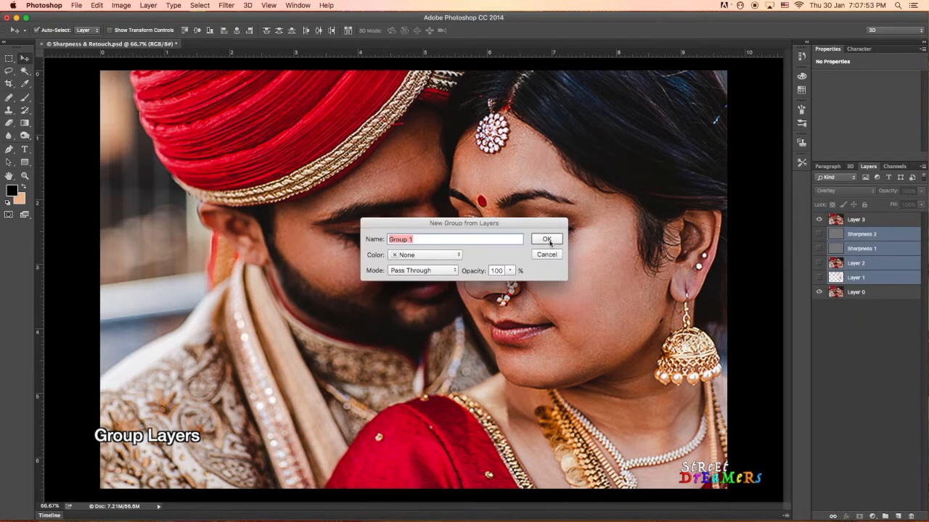
pyautogui.click(547, 239)
# Hide Group 1 and Layer 0, and duplicate Layer 3 as Layer 3 copy
pyautogui.click(890, 221)
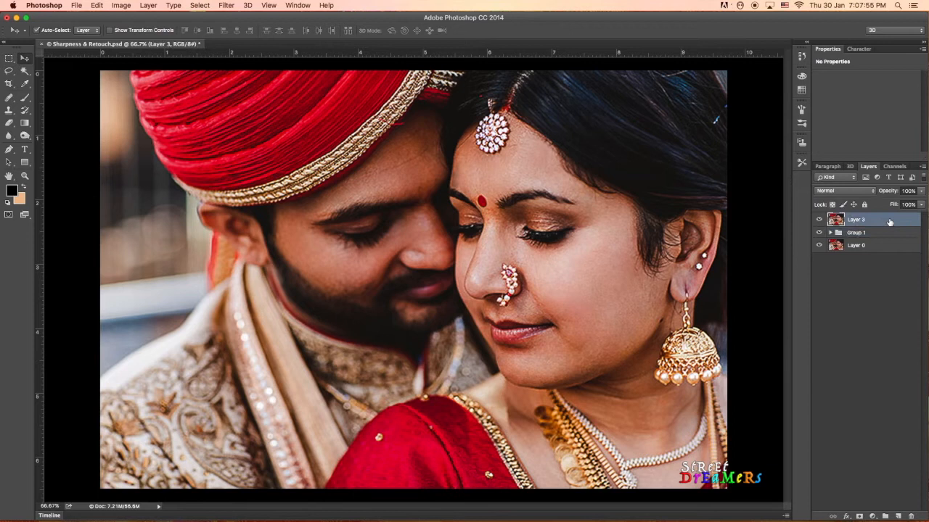
pyautogui.click(818, 232)
pyautogui.rightClick(889, 222)
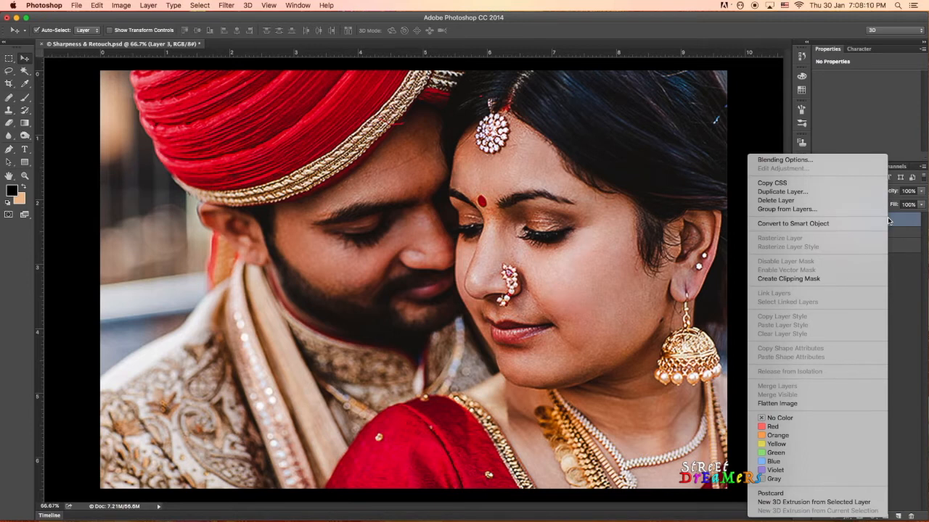
pyautogui.click(816, 191)
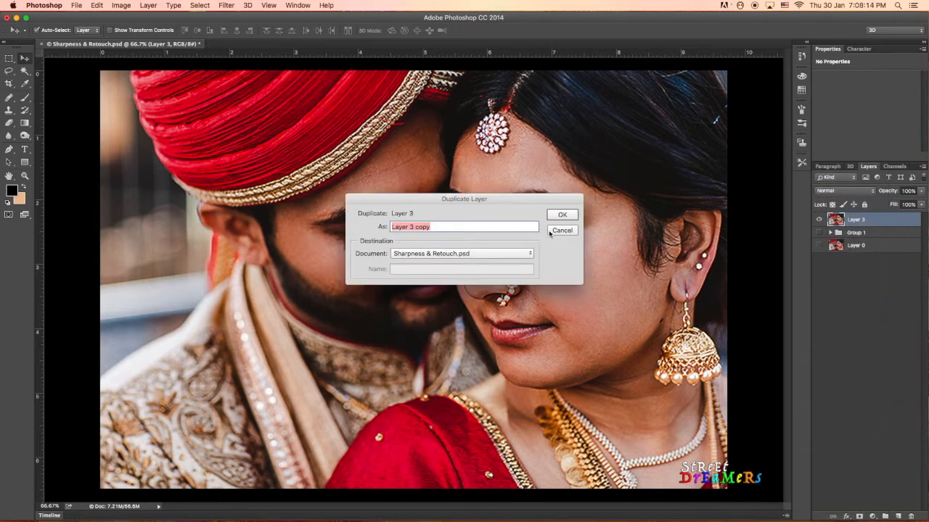
pyautogui.click(562, 216)
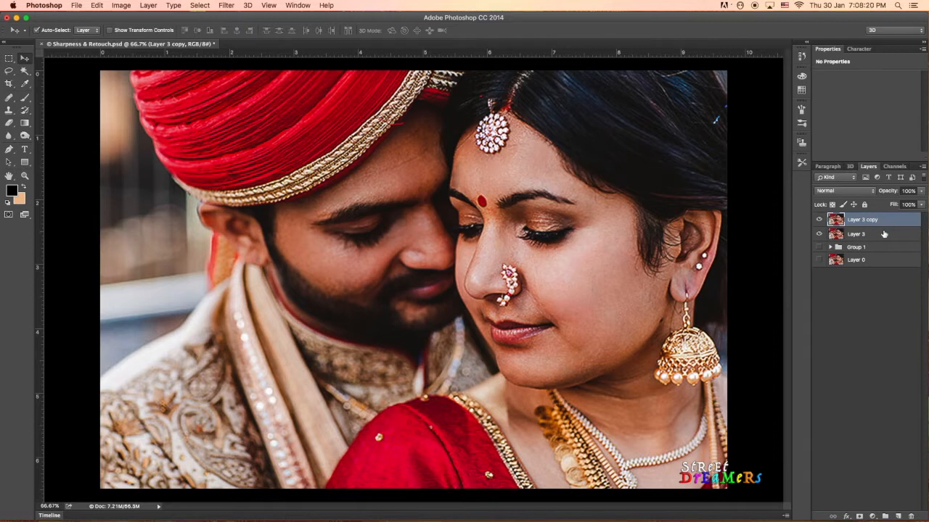
# Duplicate the original Layer 3 a second time as Layer 3 copy 2
pyautogui.click(882, 234)
pyautogui.rightClick(883, 233)
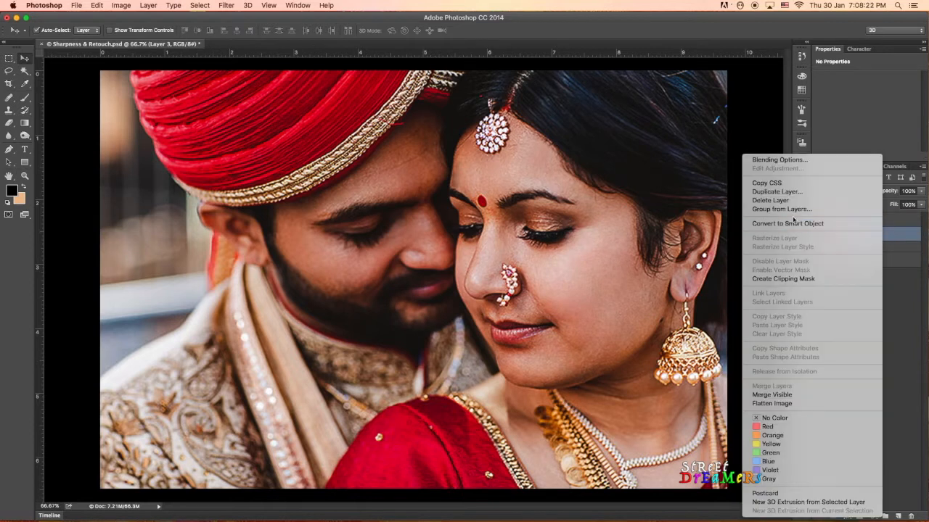
pyautogui.click(780, 194)
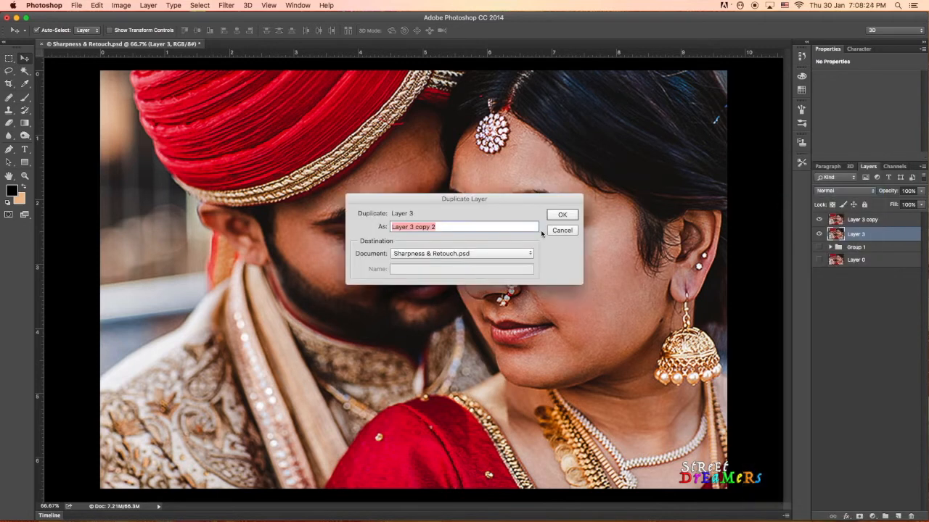
pyautogui.click(562, 215)
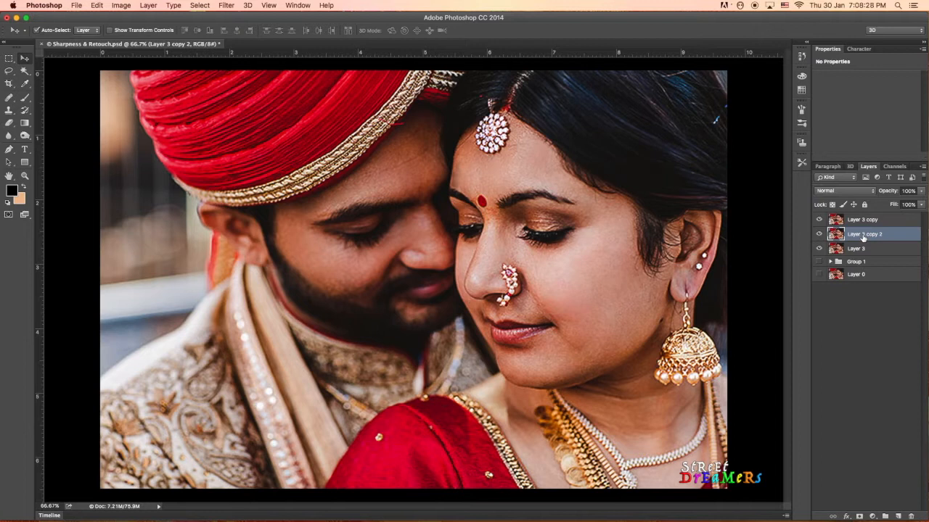
# Rename Layer 3 copy 2 as COLOUR
pyautogui.doubleClick(862, 235)
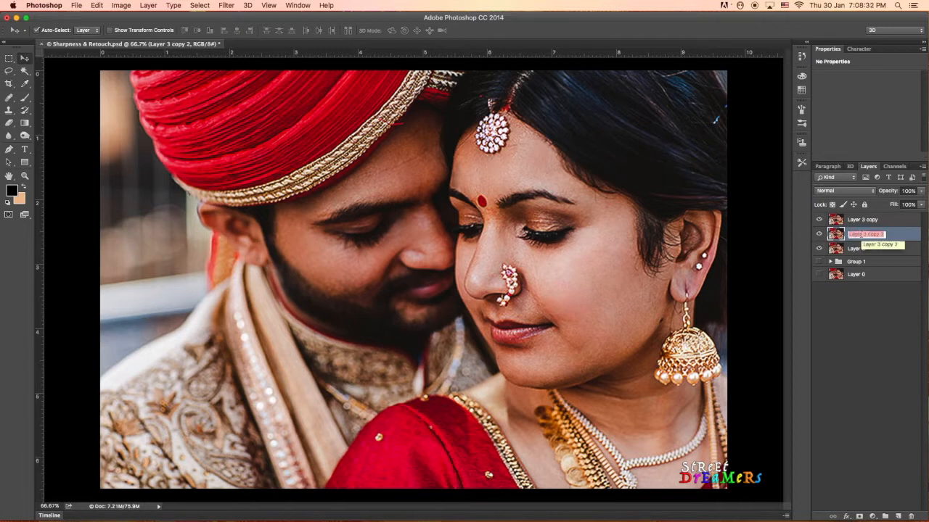
pyautogui.write('S')
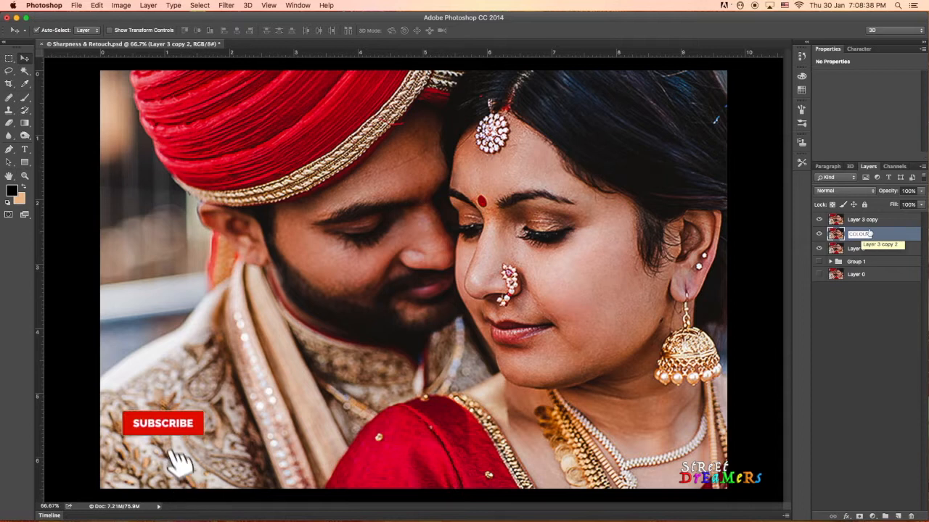
pyautogui.press('Return')
# Rename the topmost layer, Layer 3 copy, as TEXTURE
pyautogui.click(863, 221)
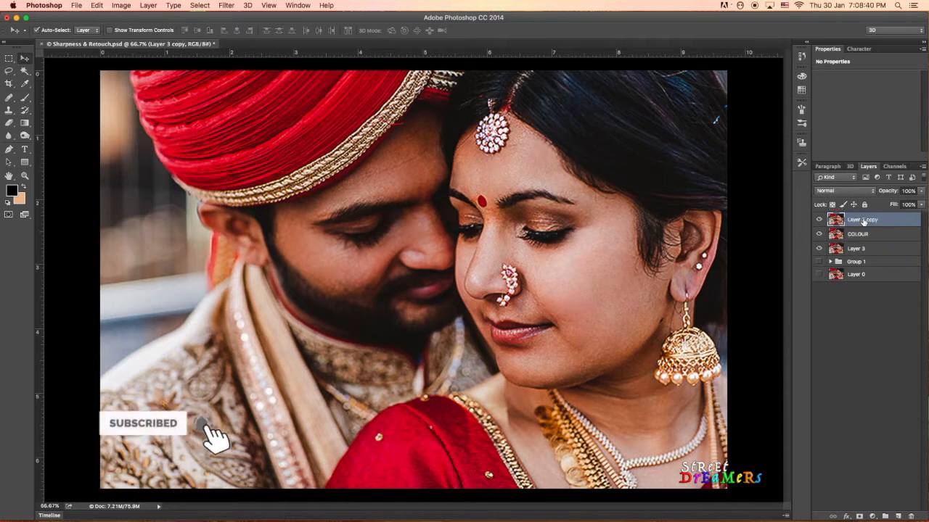
pyautogui.doubleClick(860, 220)
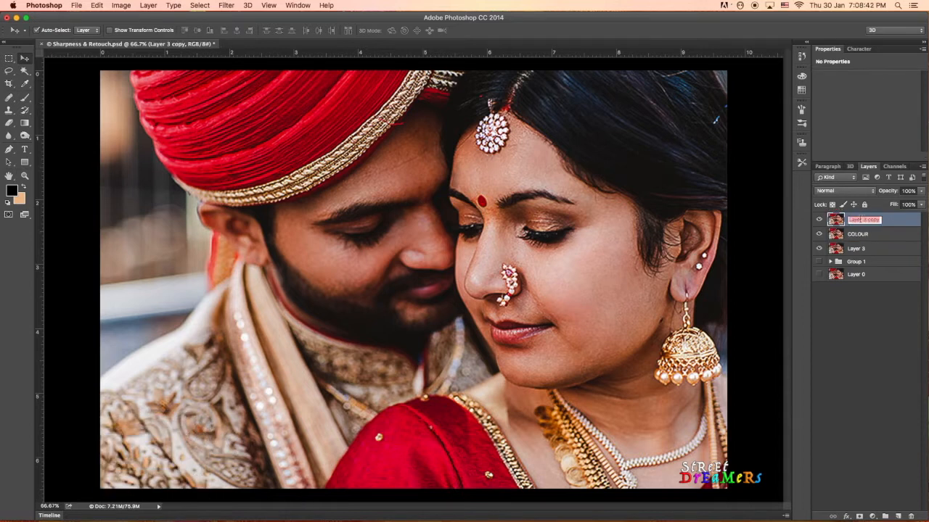
pyautogui.write('I')
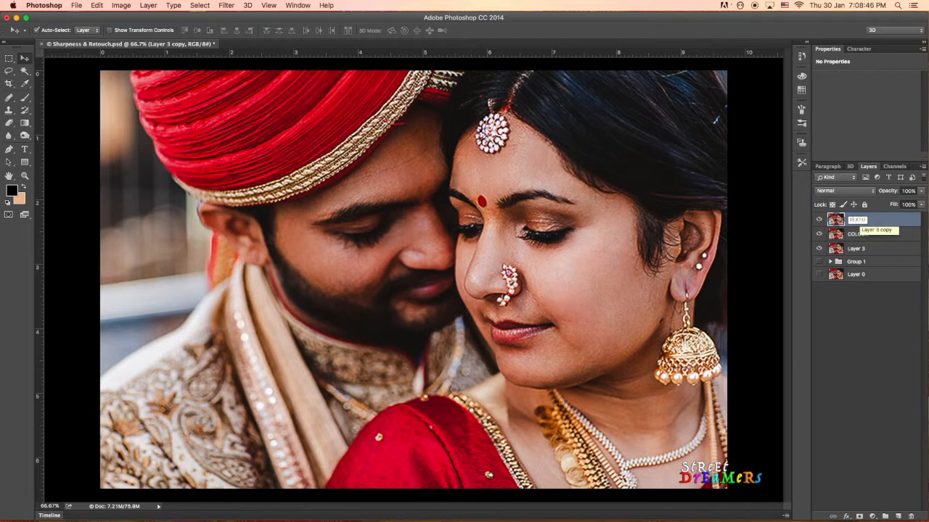
pyautogui.write('EXTURE')
pyautogui.press('Return')
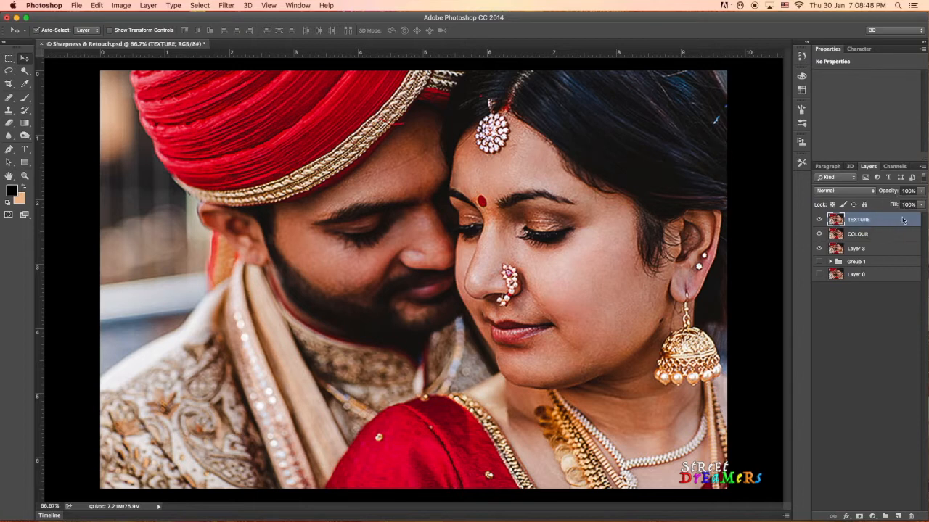
# Hide the TEXTURE layer and Layer 3, leaving the COLOUR layer visible and selected
pyautogui.click(867, 235)
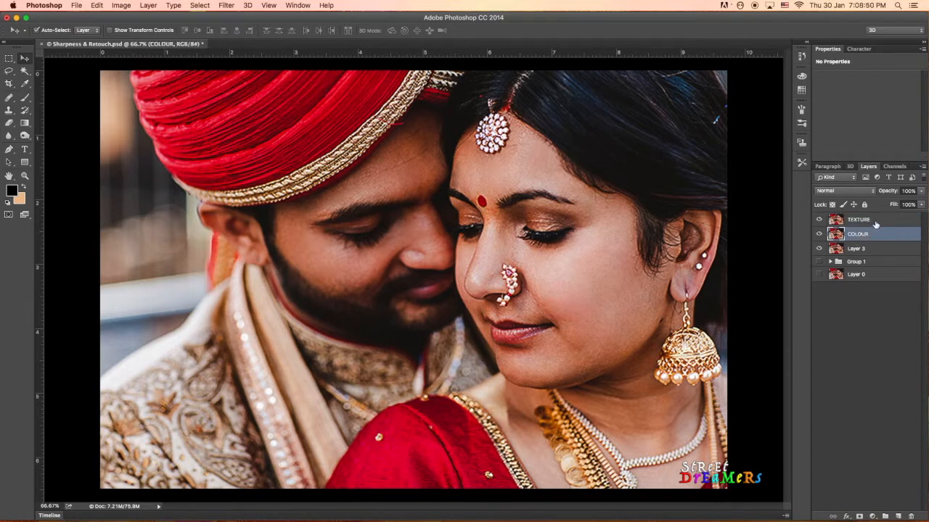
pyautogui.click(876, 220)
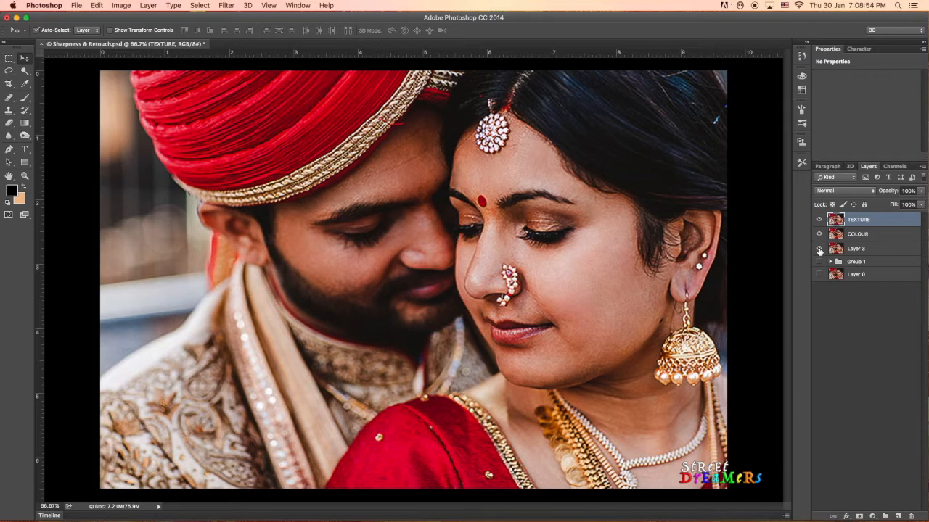
pyautogui.click(819, 250)
pyautogui.click(819, 219)
pyautogui.click(895, 234)
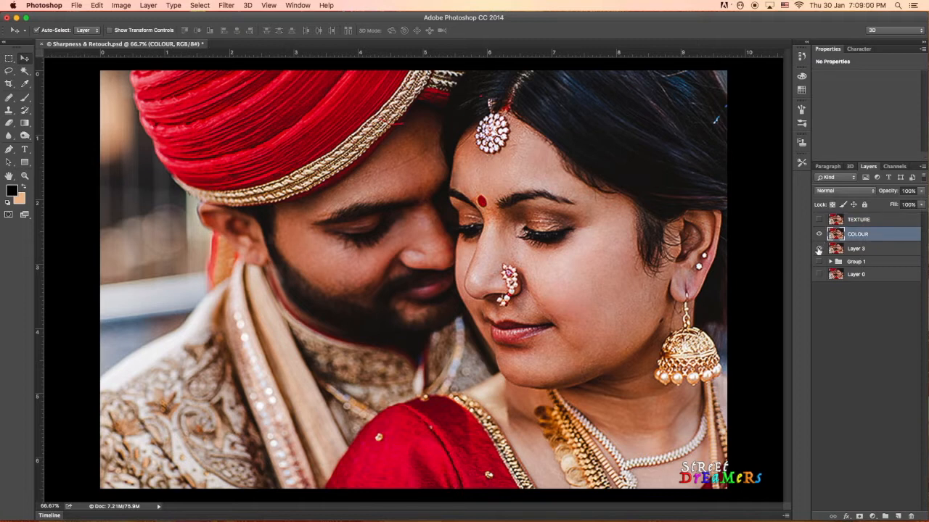
pyautogui.click(819, 249)
# Apply a Gaussian Blur with a radius of about 3.6 pixels to the COLOUR layer, checking the skin in the preview
pyautogui.click(226, 5)
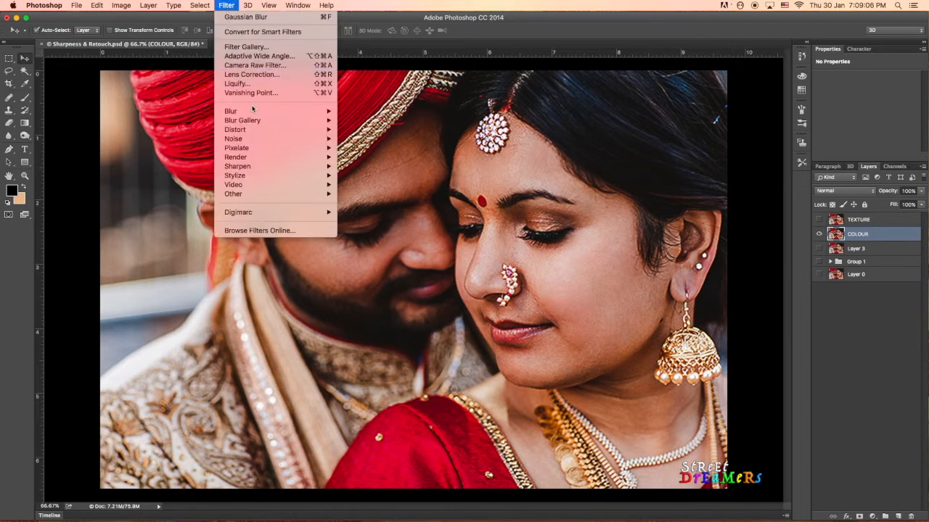
pyautogui.moveTo(256, 112)
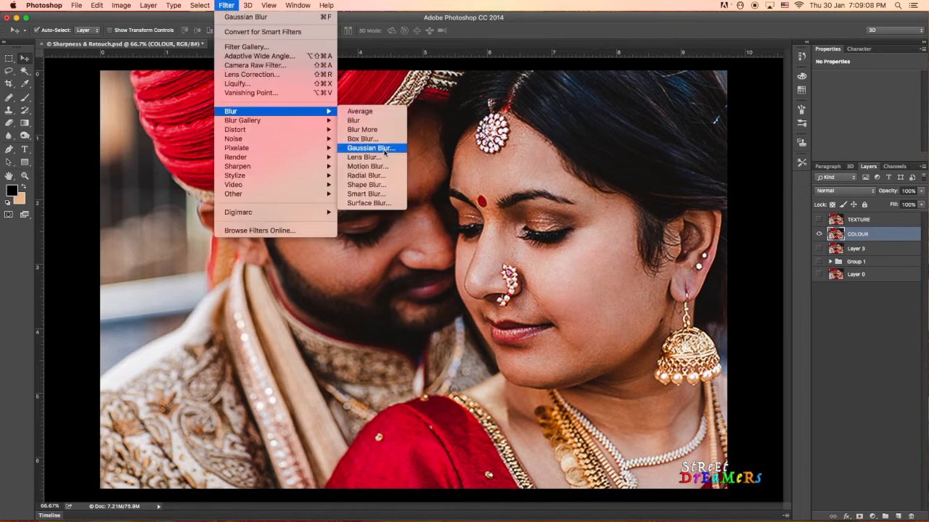
pyautogui.click(370, 148)
pyautogui.moveTo(610, 249); pyautogui.dragTo(543, 209)
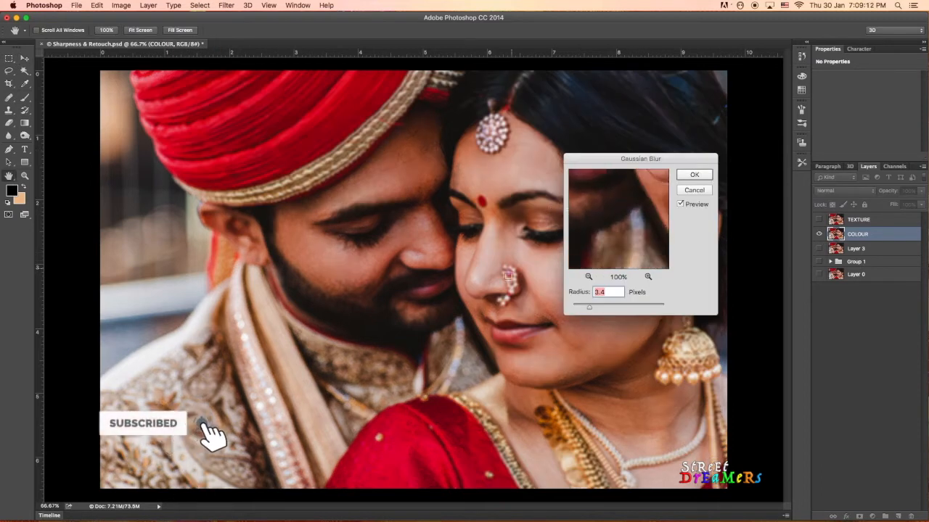
pyautogui.click(557, 339)
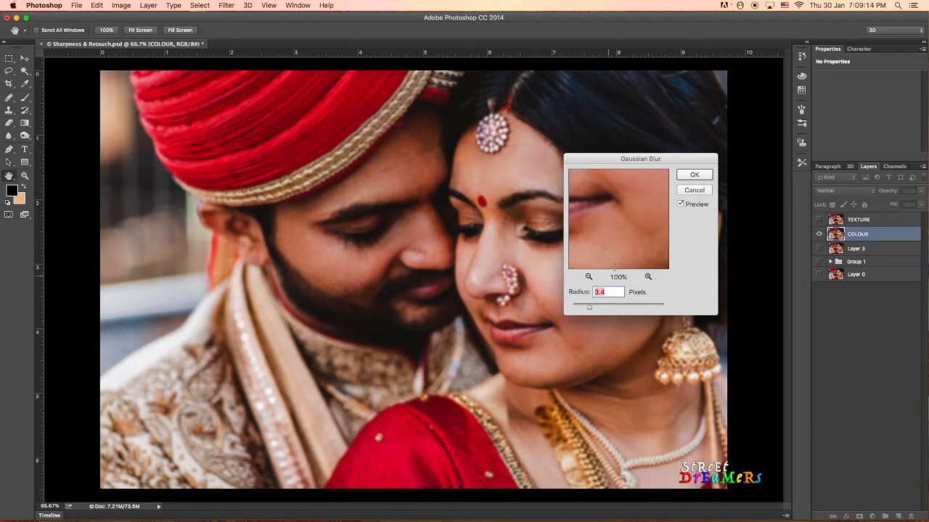
pyautogui.click(639, 232)
pyautogui.moveTo(640, 233); pyautogui.dragTo(603, 251)
pyautogui.moveTo(612, 215); pyautogui.dragTo(636, 215)
pyautogui.moveTo(590, 307)
pyautogui.mouseDown()
pyautogui.moveTo(579, 310)
pyautogui.moveTo(595, 300)
pyautogui.mouseUp()
pyautogui.moveTo(638, 231); pyautogui.dragTo(616, 243)
pyautogui.moveTo(633, 228); pyautogui.dragTo(620, 232)
pyautogui.moveTo(592, 309); pyautogui.dragTo(590, 309)
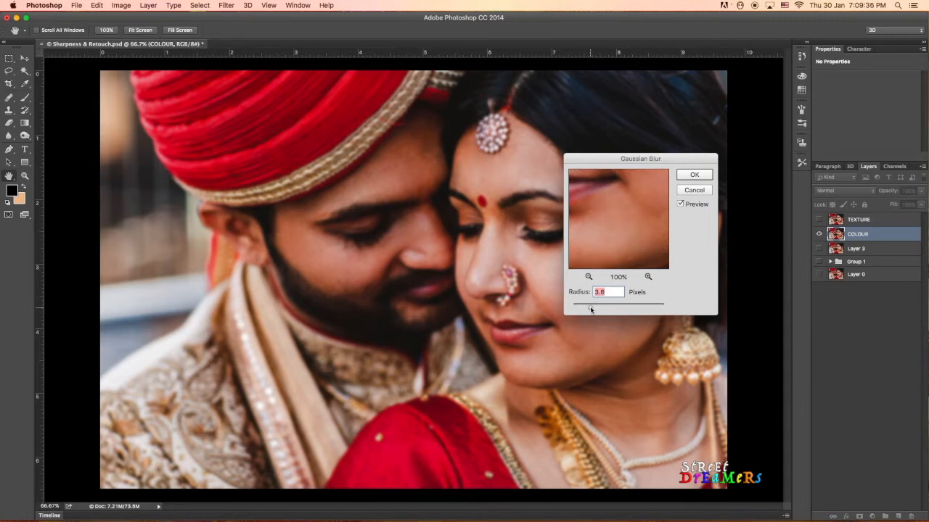
pyautogui.click(693, 175)
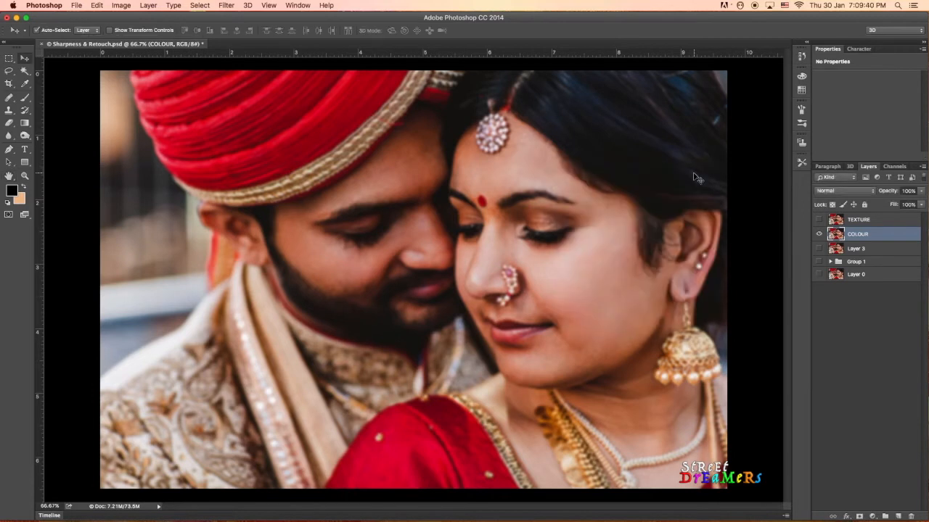
# Show and select the TEXTURE layer and start Apply Image on it
pyautogui.click(887, 221)
pyautogui.click(819, 219)
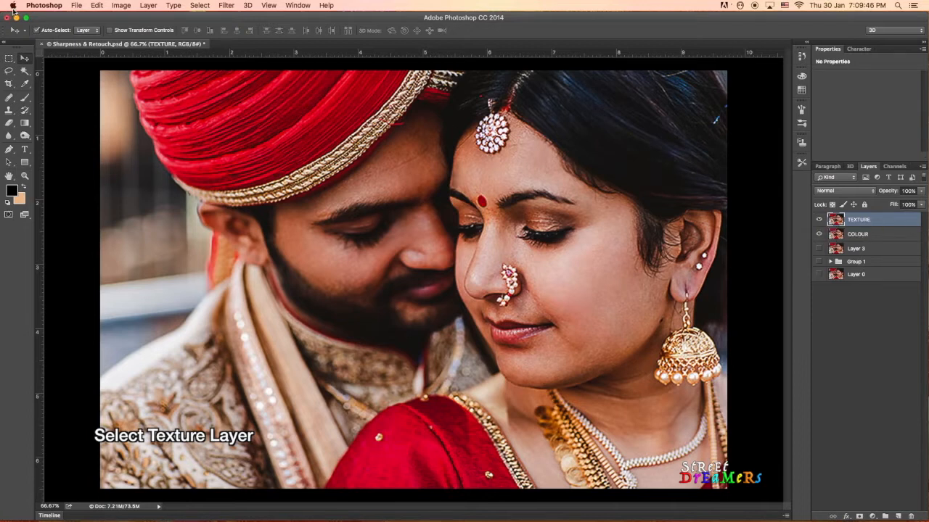
pyautogui.click(120, 5)
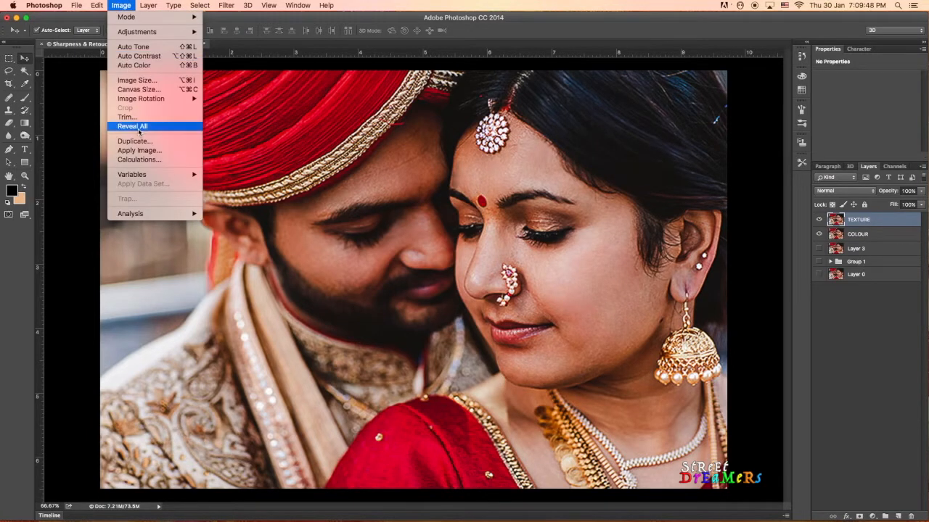
pyautogui.click(148, 152)
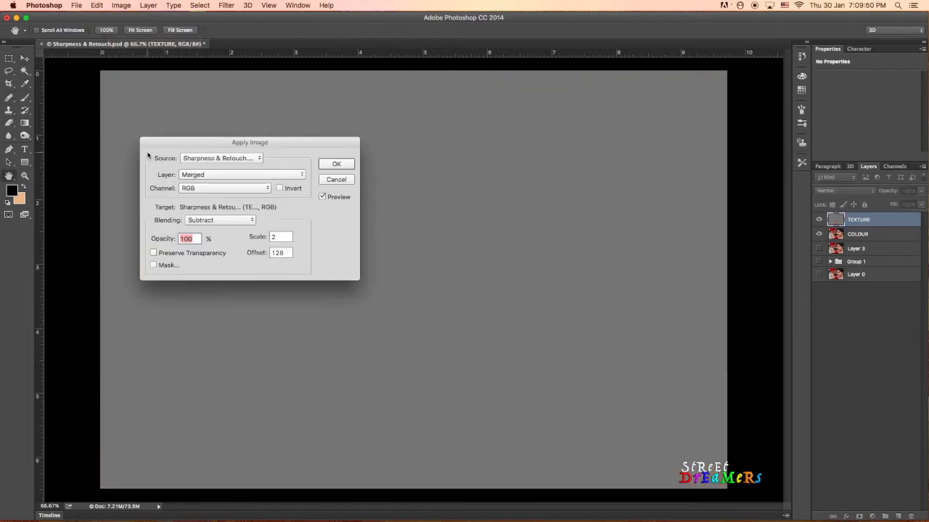
pyautogui.moveTo(254, 144); pyautogui.dragTo(389, 164)
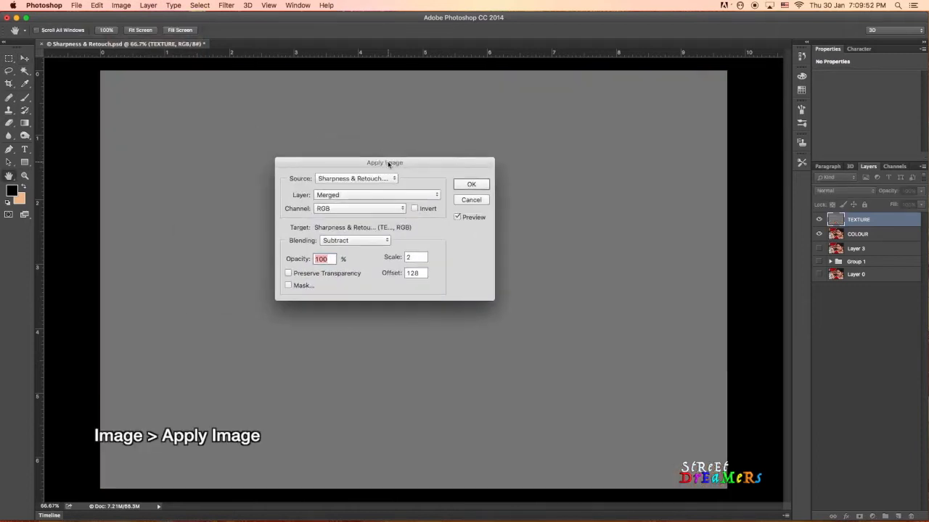
# Set the Apply Image source to the COLOUR layer with the RGB channel and Subtract blending
pyautogui.click(366, 196)
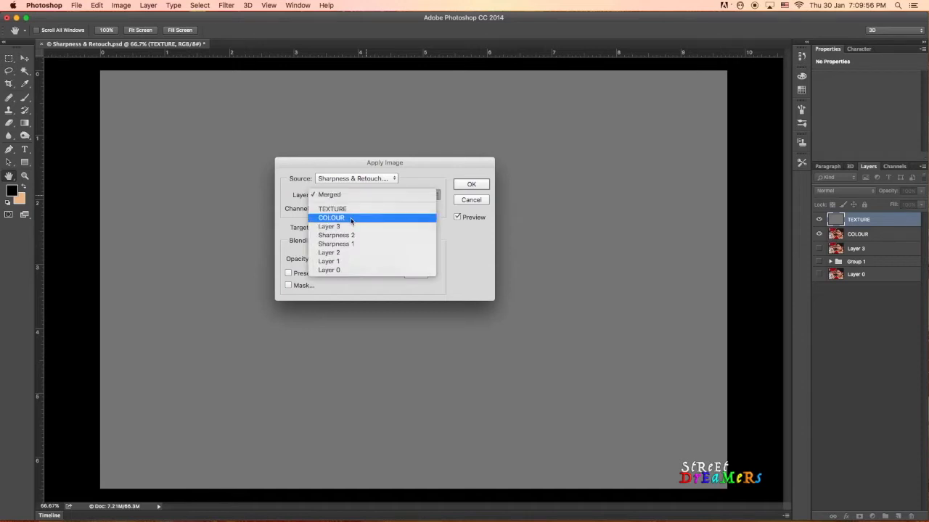
pyautogui.click(351, 221)
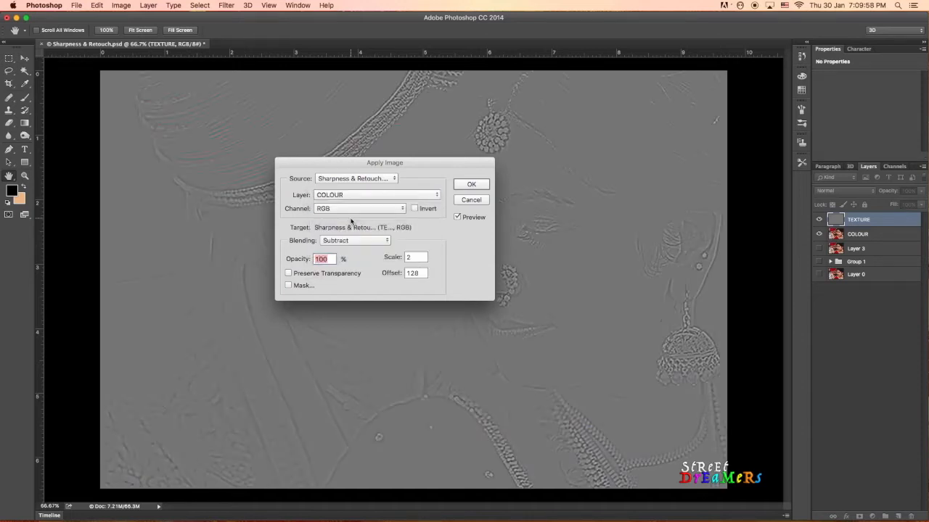
pyautogui.click(351, 209)
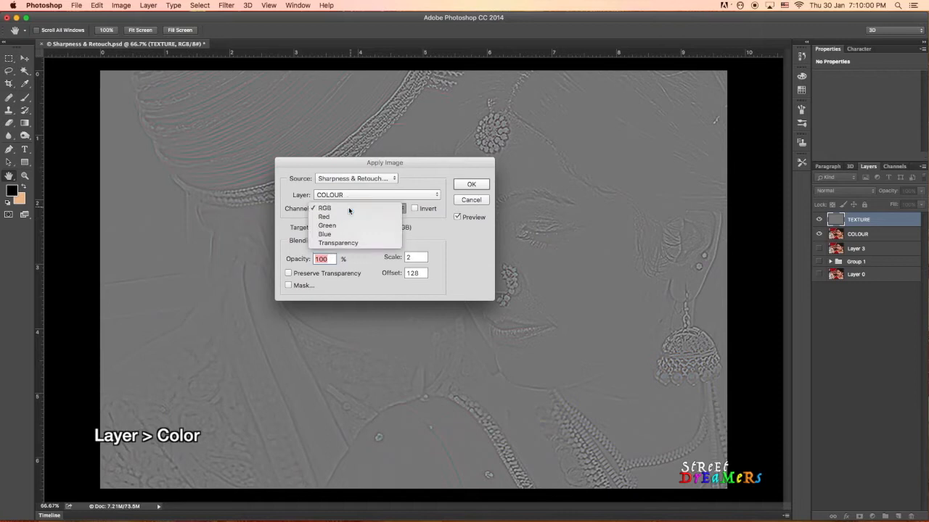
pyautogui.click(349, 207)
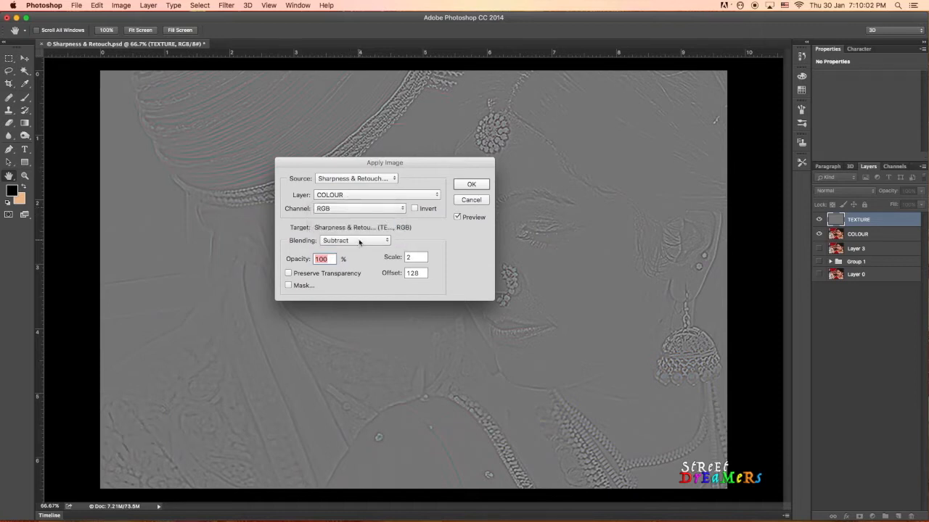
pyautogui.click(359, 239)
pyautogui.click(342, 241)
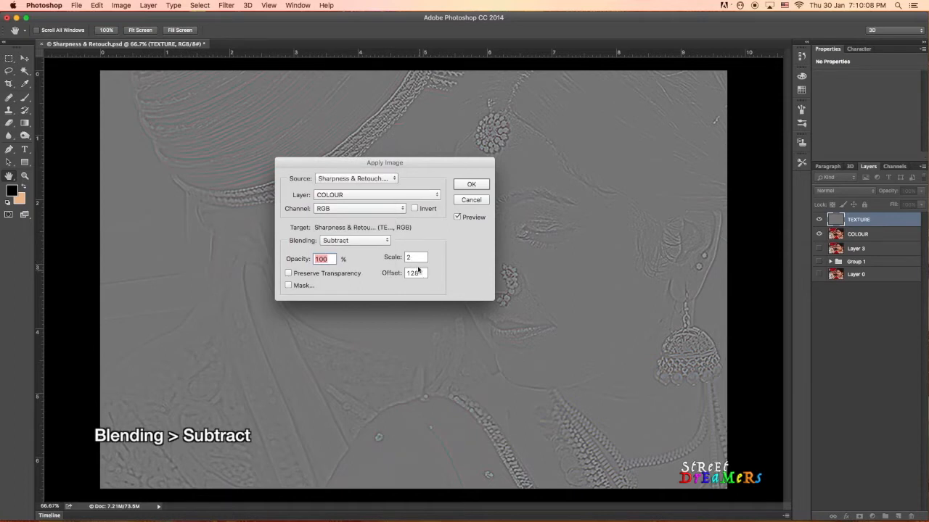
# Set the Apply Image scale to 2 and the offset to 128
pyautogui.press('Tab')
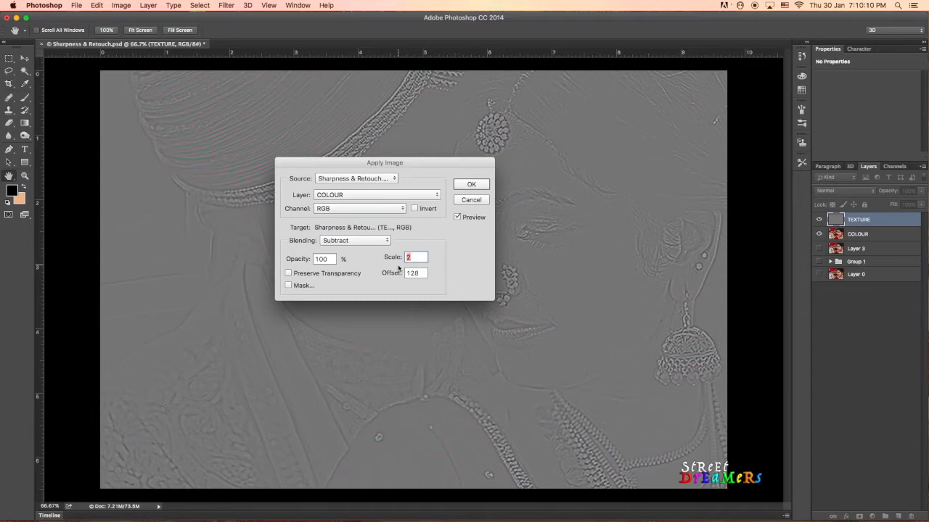
pyautogui.write('5')
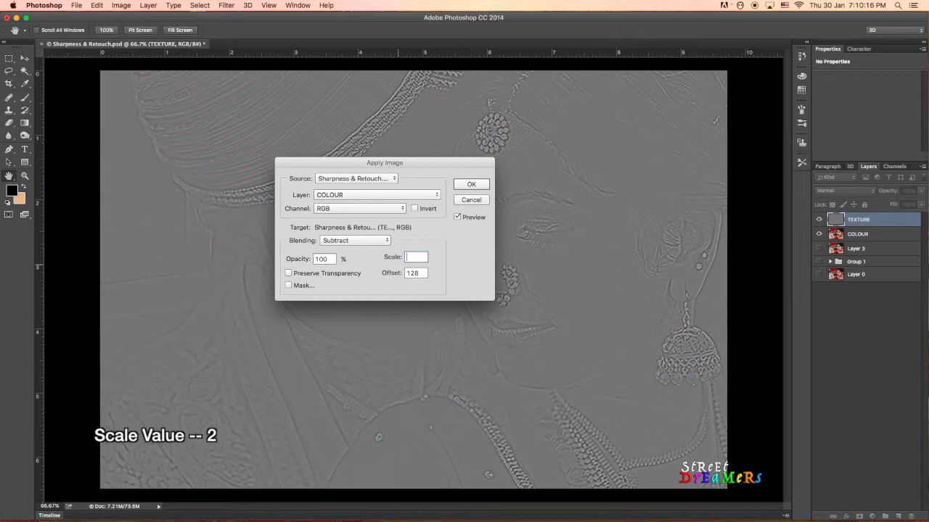
pyautogui.click(422, 274)
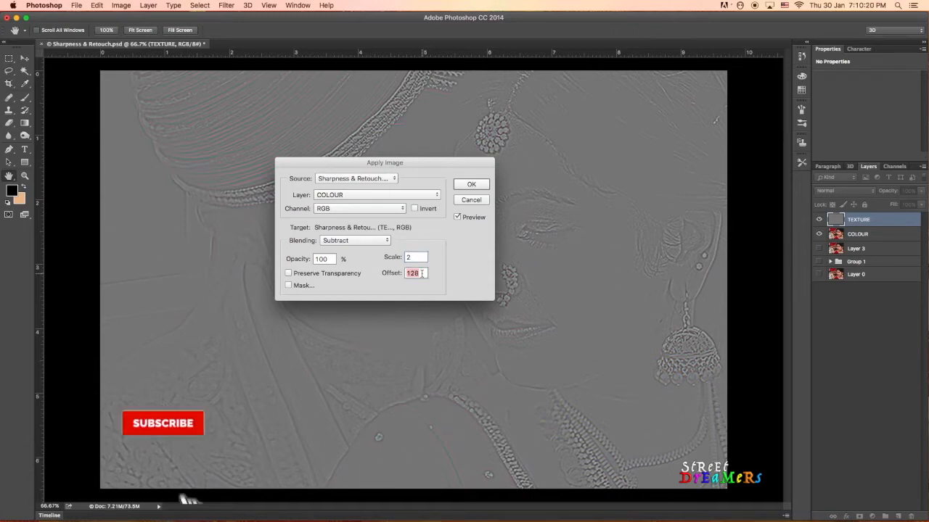
pyautogui.write('128')
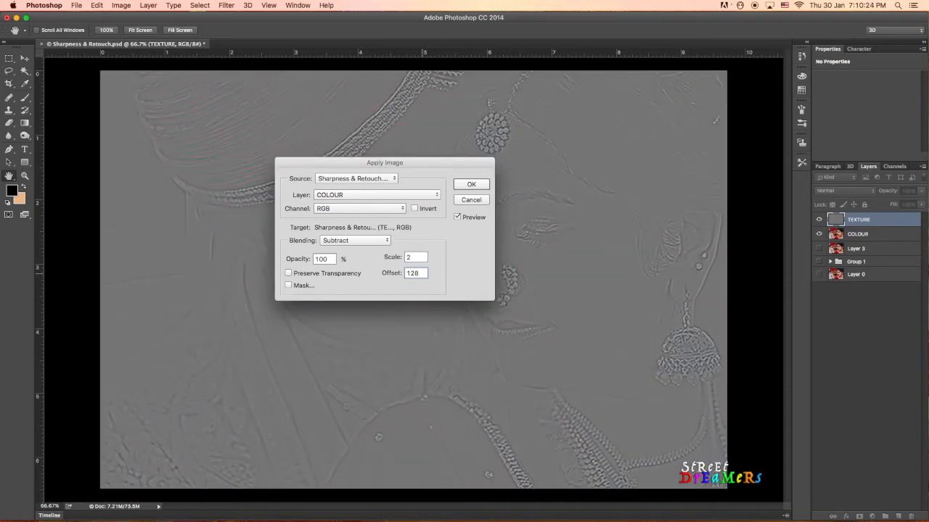
# Try Apply Image offsets of 12, 300, 100 and 400 to compare their effect in the preview
pyautogui.doubleClick(422, 273)
pyautogui.write('12')
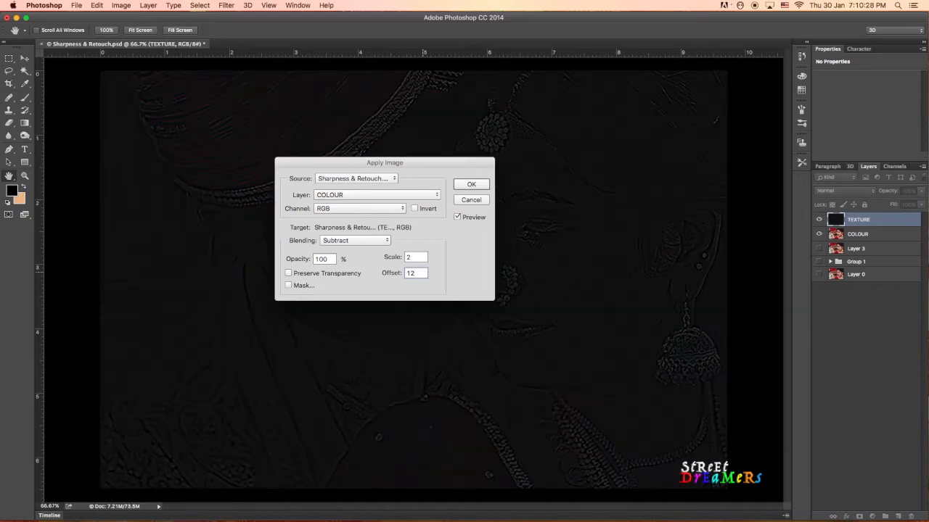
pyautogui.doubleClick(408, 273)
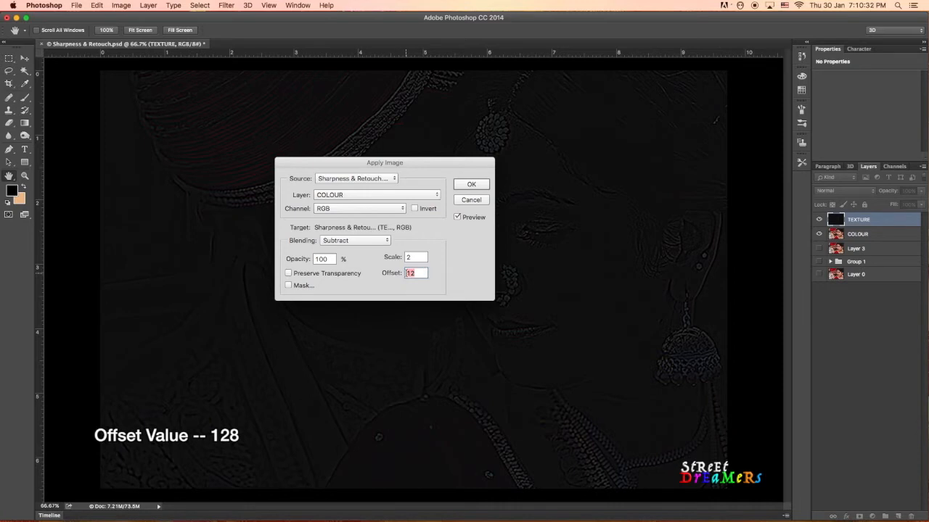
pyautogui.write('300')
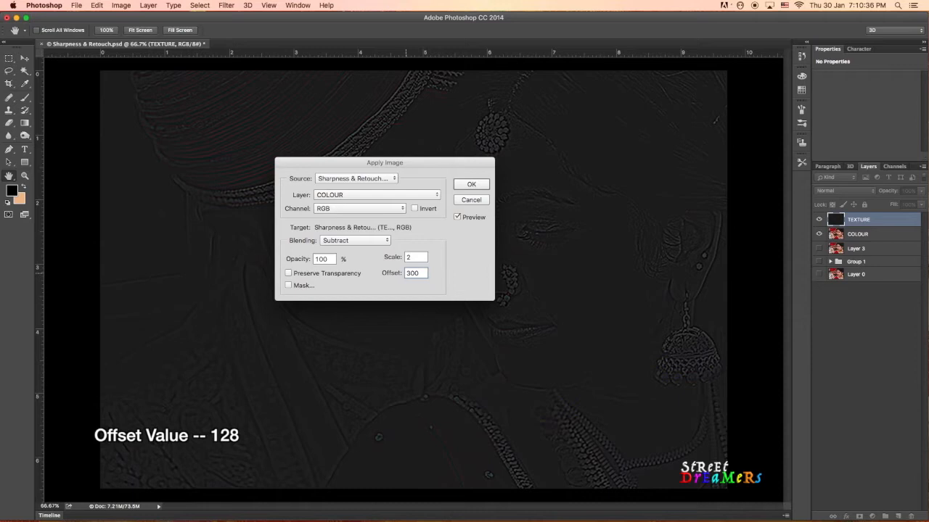
pyautogui.press('BackSpace')
pyautogui.press('BackSpace')
pyautogui.press('BackSpace')
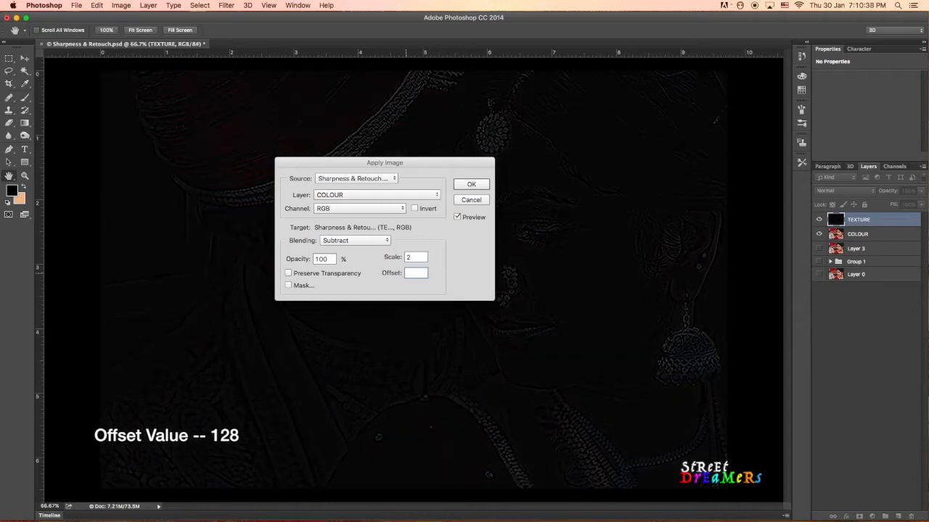
pyautogui.write('100')
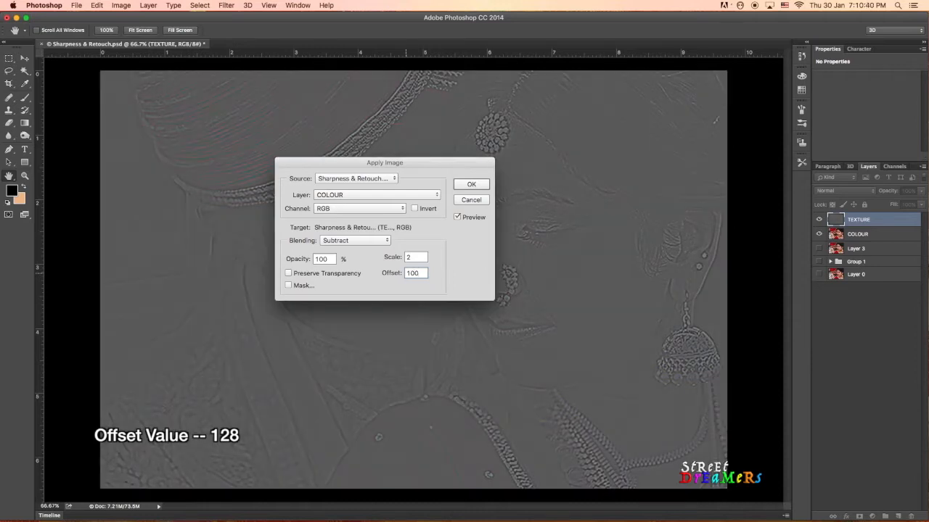
pyautogui.doubleClick(408, 273)
pyautogui.write('400')
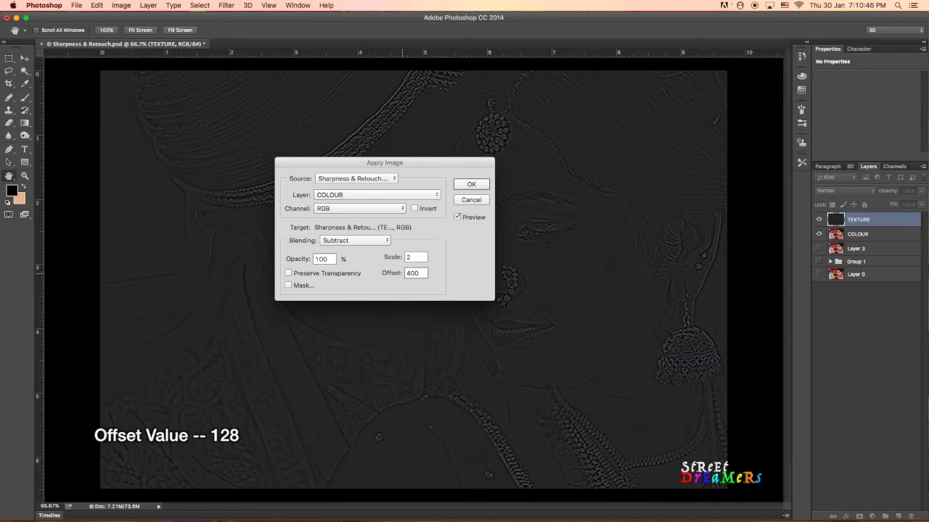
# Return the offset to 128 and apply the image calculation to the TEXTURE layer
pyautogui.doubleClick(415, 273)
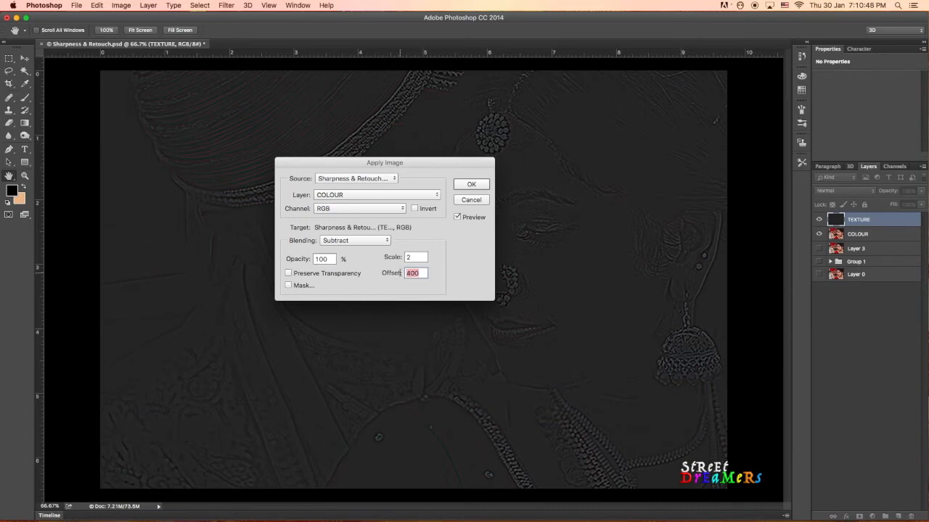
pyautogui.write('12')
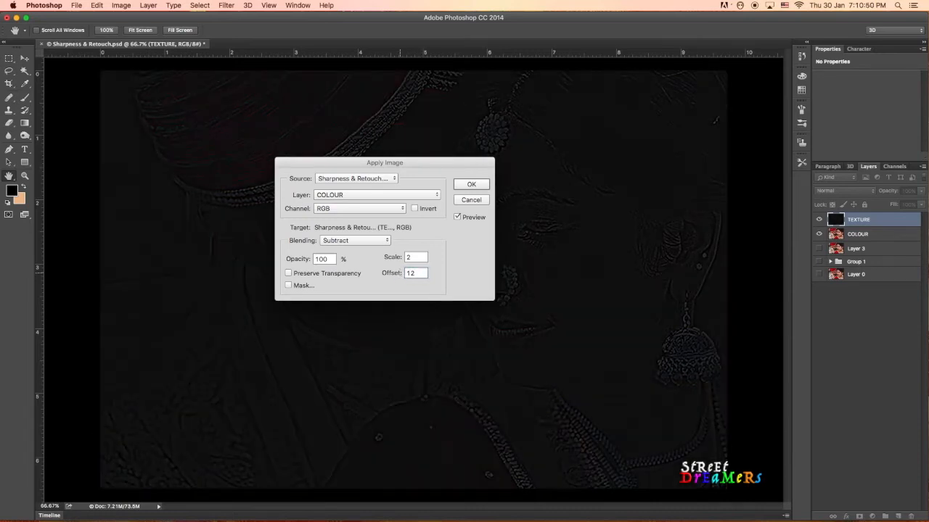
pyautogui.write('0')
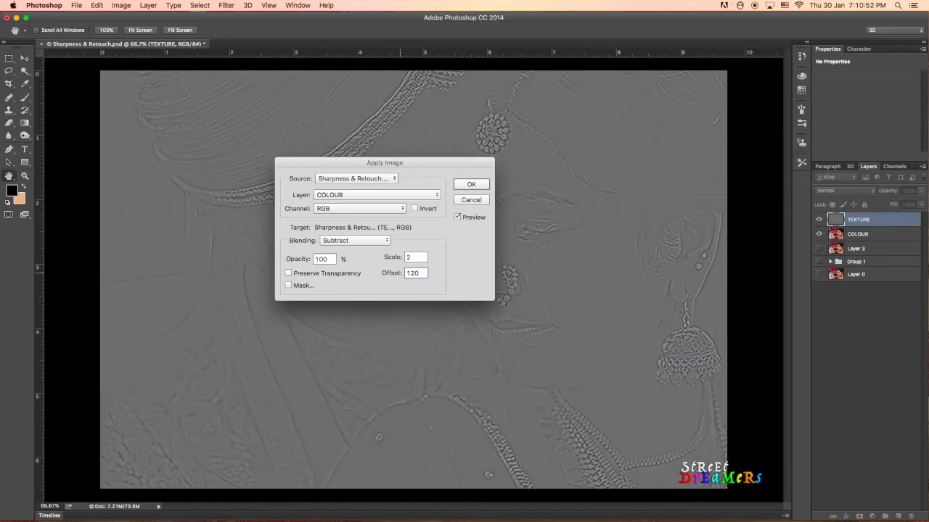
pyautogui.click(415, 273)
pyautogui.press('BackSpace')
pyautogui.write('8')
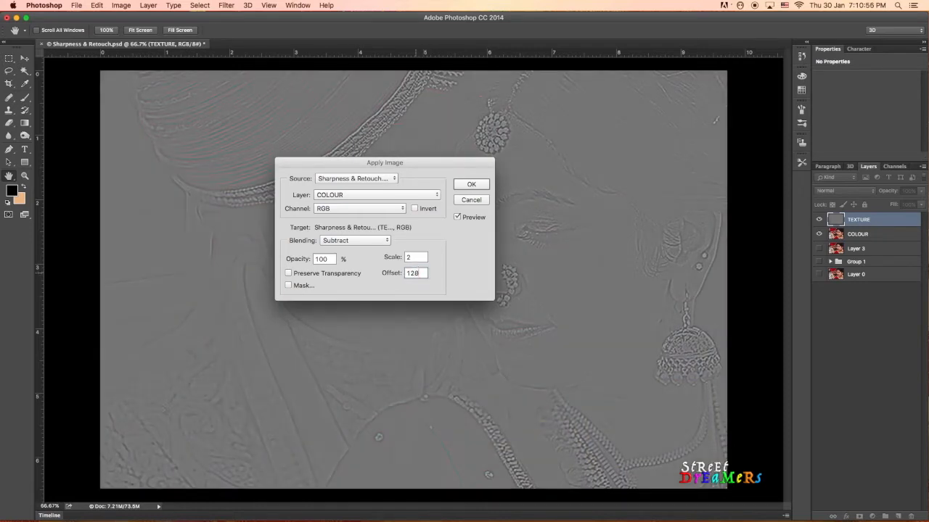
pyautogui.doubleClick(426, 273)
pyautogui.click(471, 185)
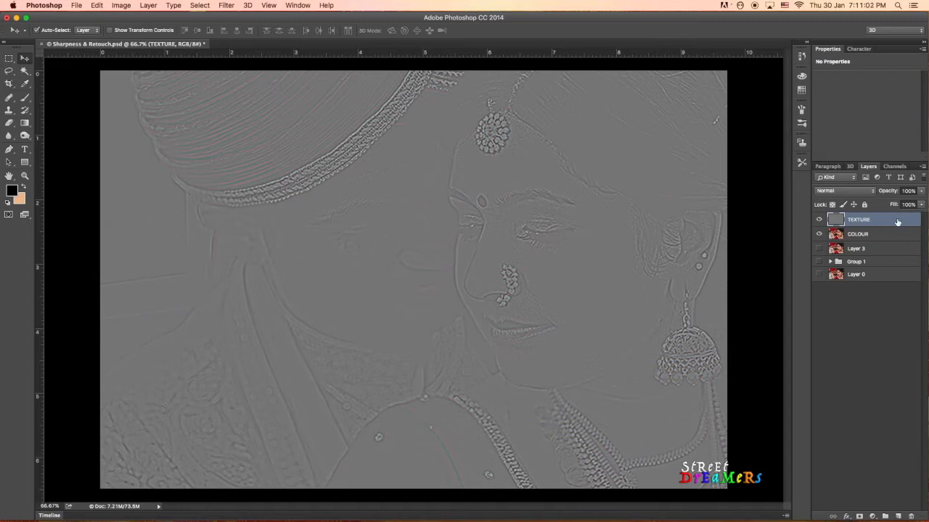
# Set the TEXTURE layer's blend mode to Linear Light and compare the portrait with the separation hidden and shown
pyautogui.click(841, 192)
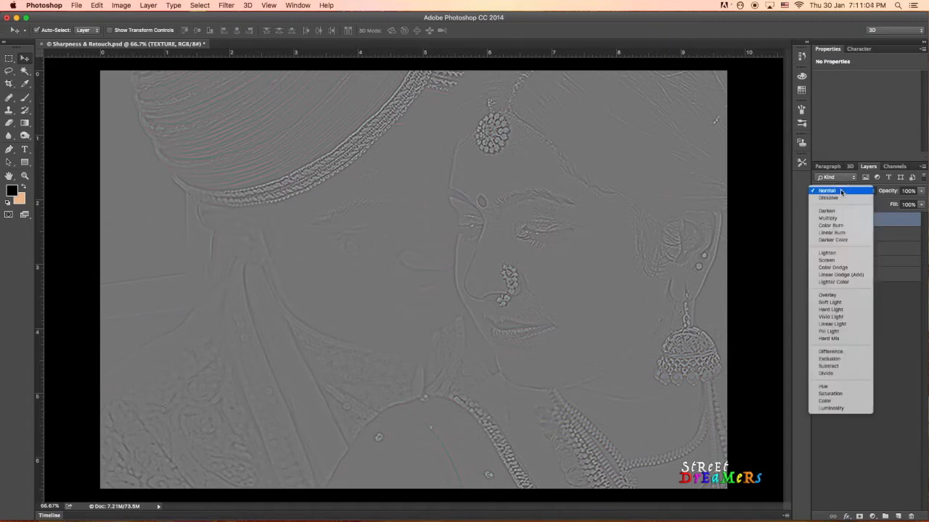
pyautogui.click(839, 324)
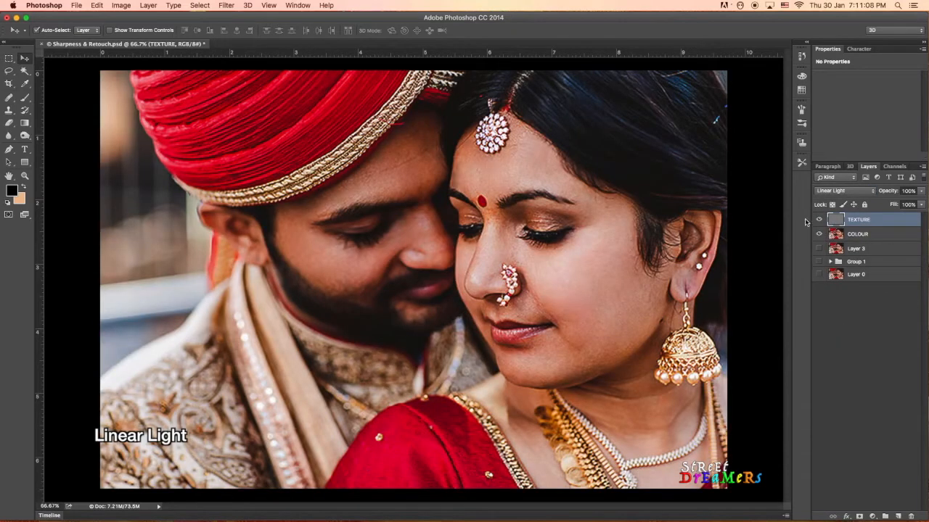
pyautogui.click(818, 221)
pyautogui.click(819, 221)
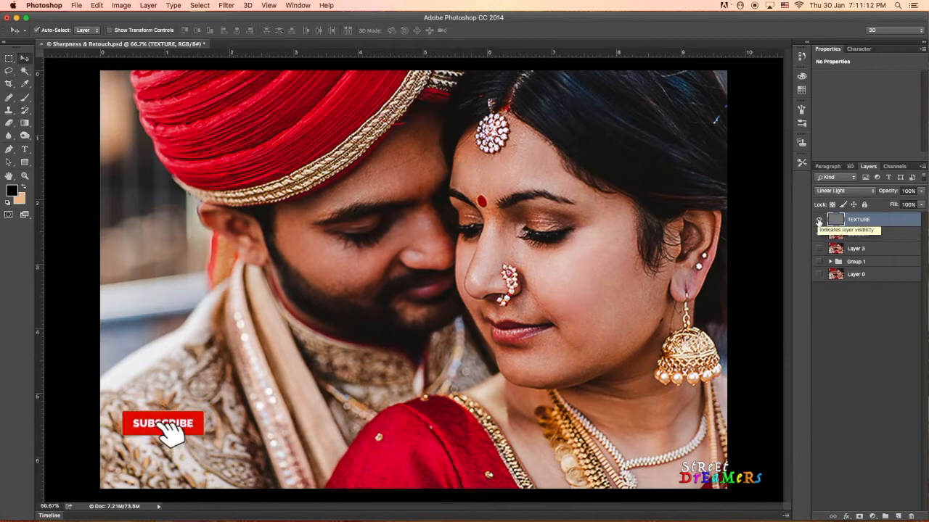
# Show Layer 3 and toggle the COLOUR and TEXTURE layers to compare the separation with it, leaving all three visible
pyautogui.click(819, 249)
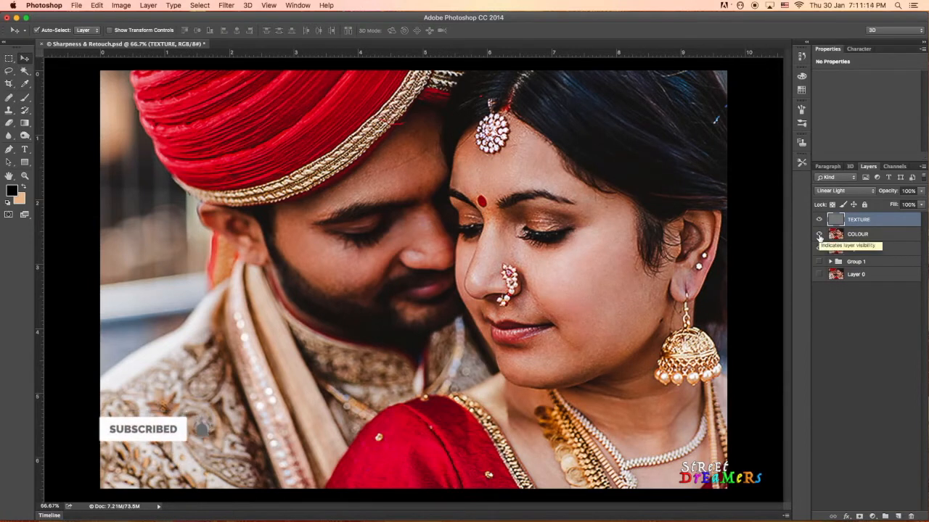
pyautogui.click(819, 235)
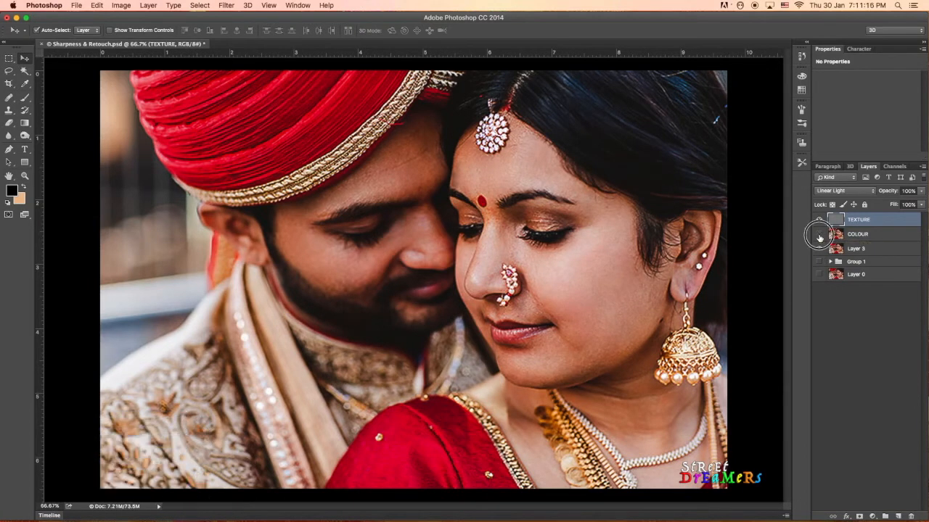
pyautogui.click(820, 234)
pyautogui.click(819, 234)
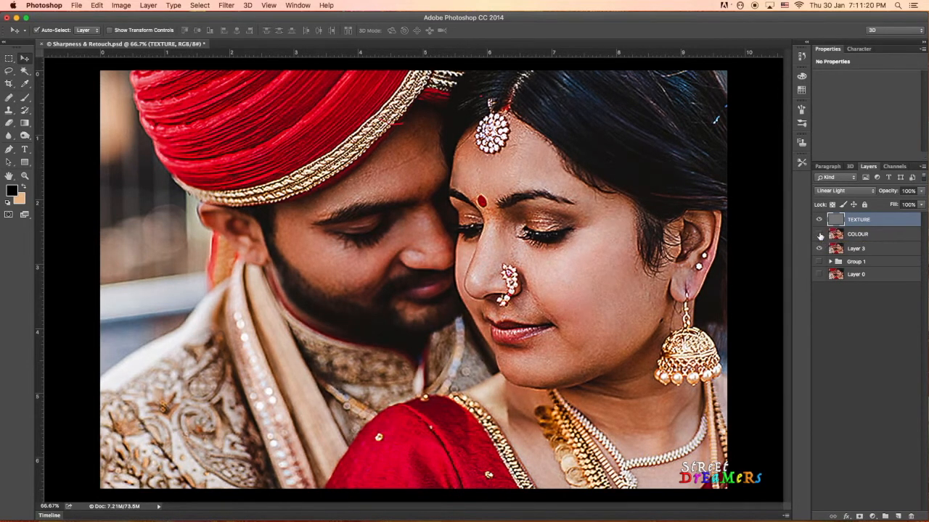
pyautogui.click(819, 234)
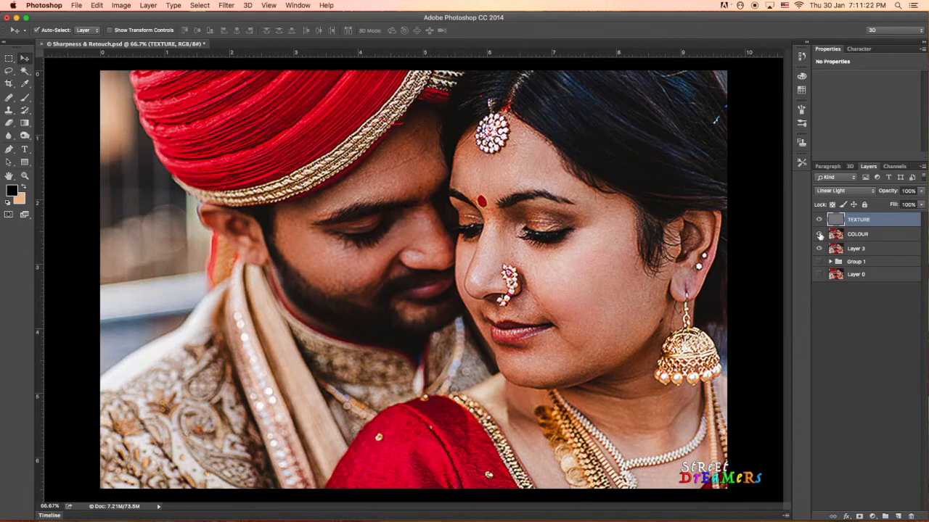
pyautogui.click(819, 220)
pyautogui.moveTo(819, 220); pyautogui.dragTo(819, 235)
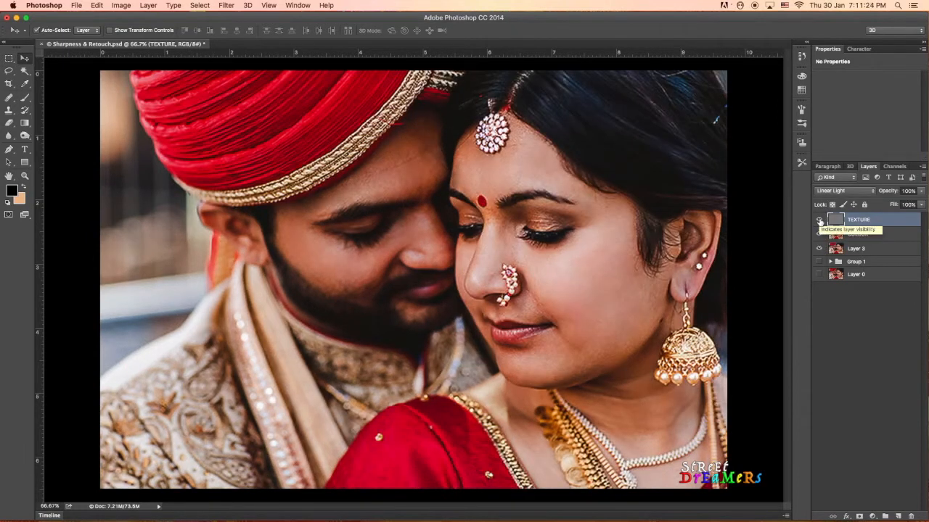
# Group the COLOUR and TEXTURE layers into a new Pass Through group with the default name
pyautogui.click(890, 234)
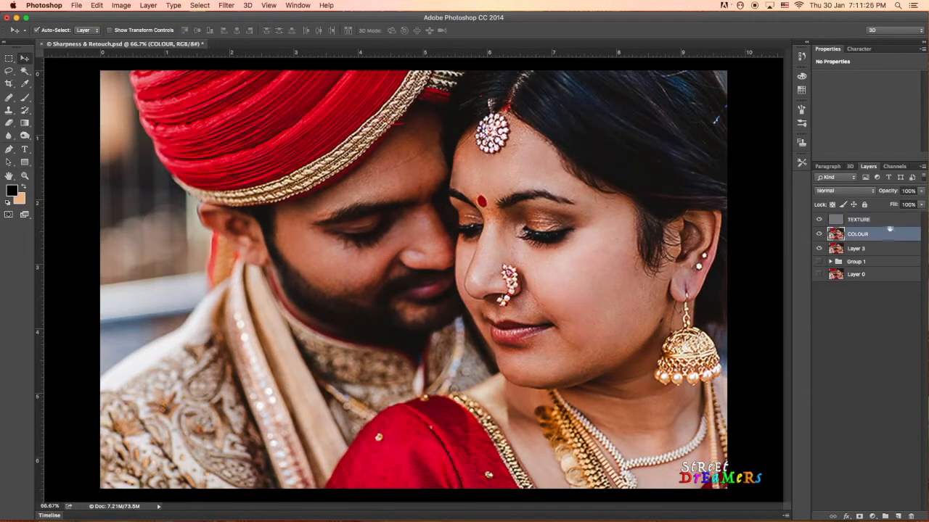
pyautogui.keyDown('shift'); pyautogui.click(889, 219); pyautogui.keyUp('shift')
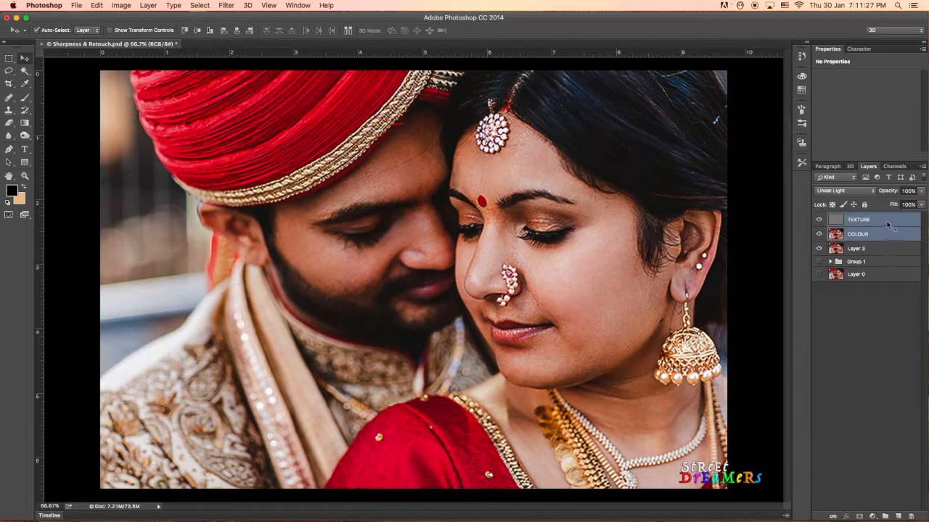
pyautogui.rightClick(888, 224)
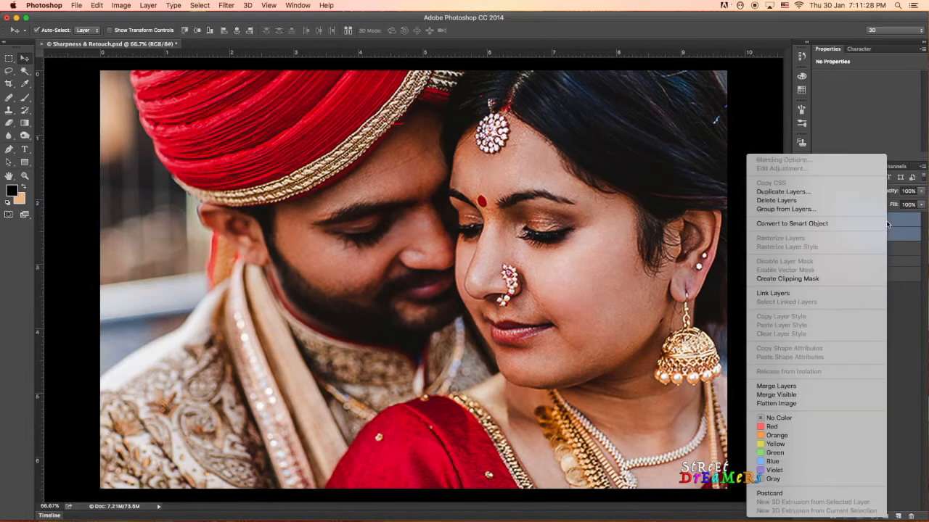
pyautogui.click(812, 210)
pyautogui.click(558, 241)
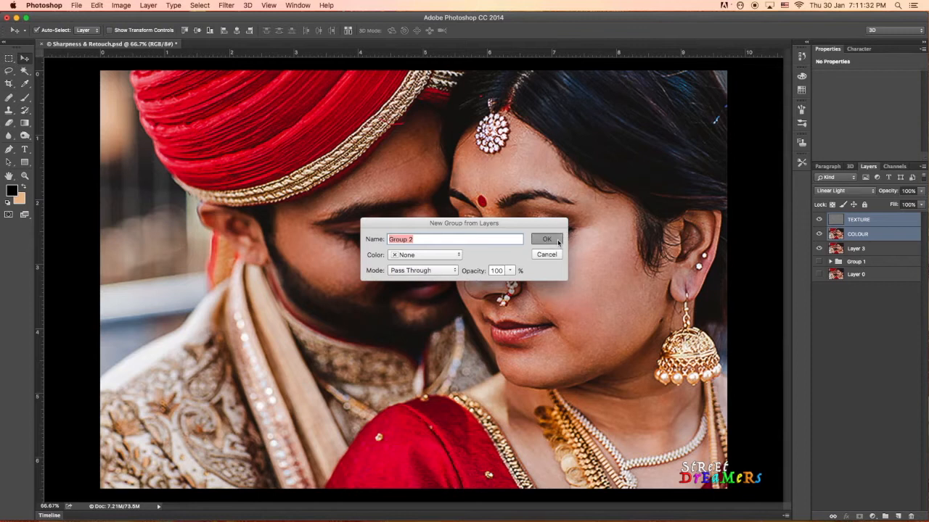
# Expand the new group and add an empty layer above the TEXTURE layer inside it
pyautogui.click(830, 218)
pyautogui.click(880, 248)
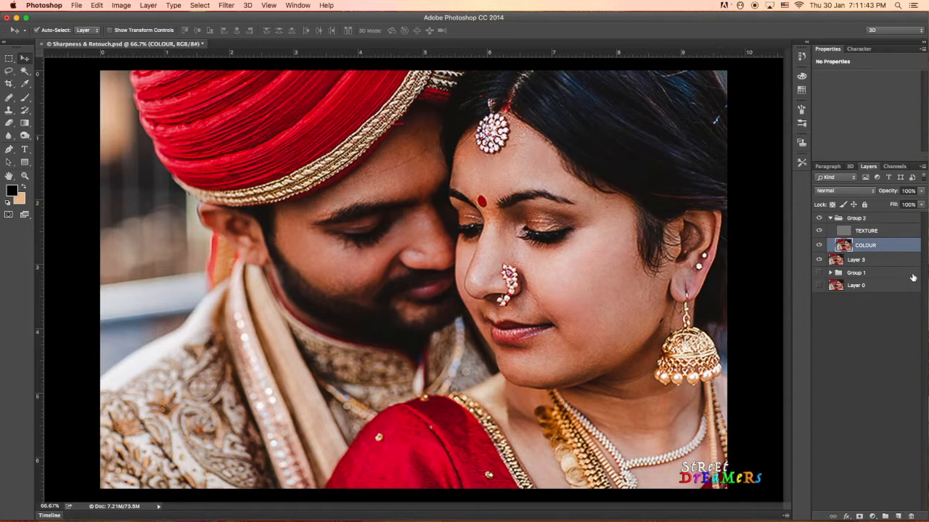
pyautogui.click(890, 230)
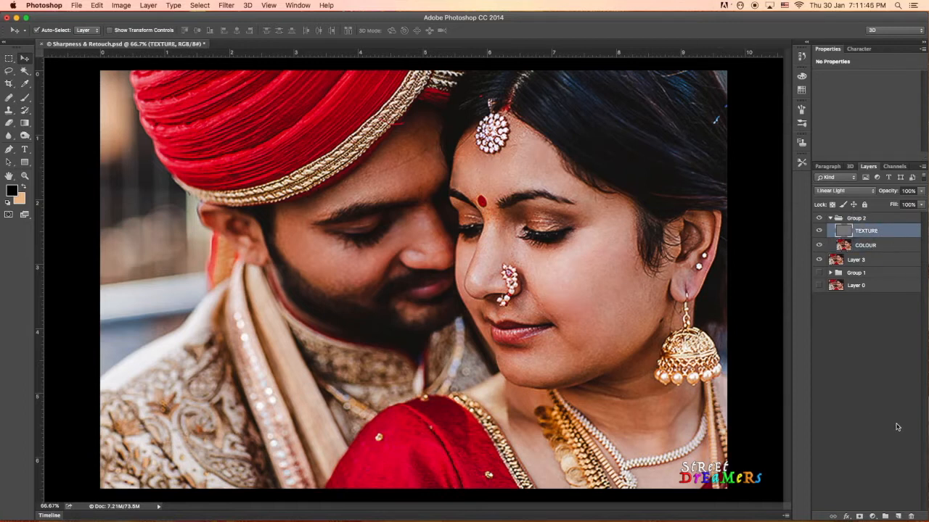
pyautogui.click(897, 515)
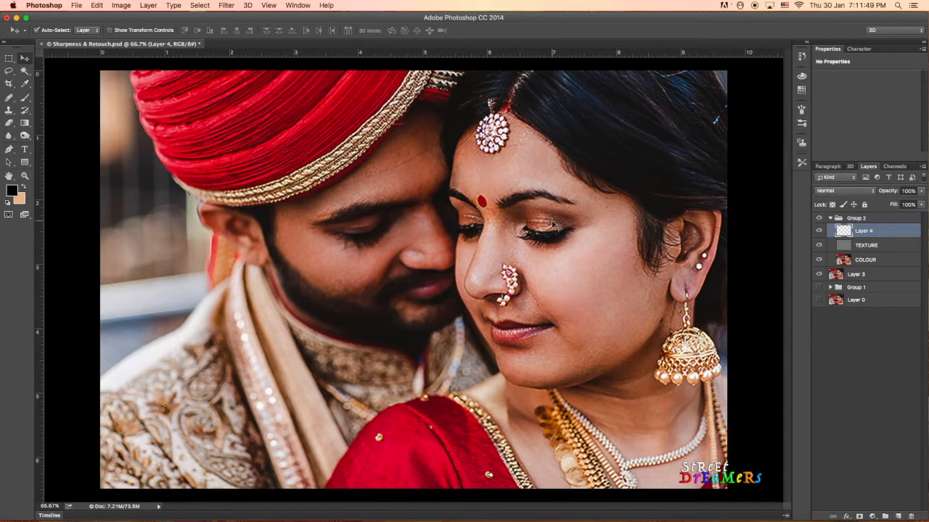
# Choose the Brush tool with a soft 60 px tip, 0% hardness and 5% opacity for work on the bride's face
pyautogui.scroll(2, 553, 223)
pyautogui.scroll(-8, 486, 199)
pyautogui.scroll(5, 484, 225)
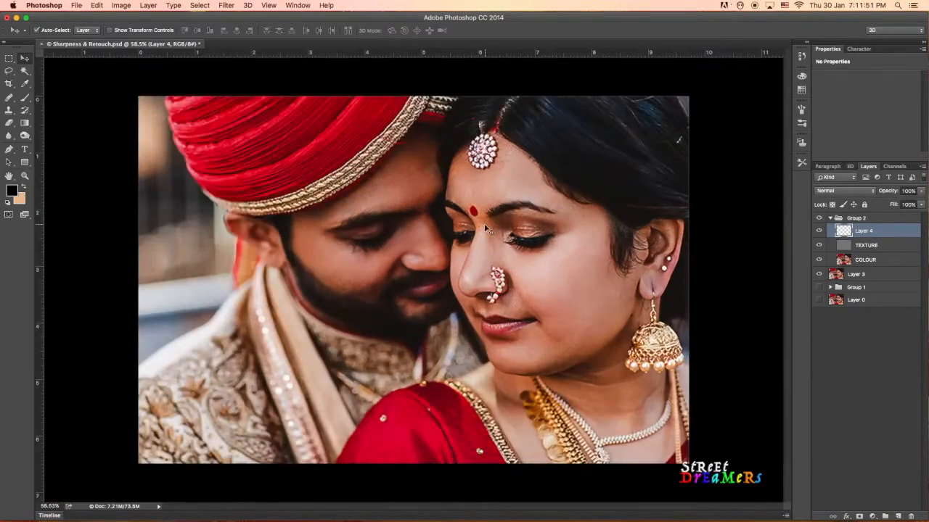
pyautogui.scroll(4, 484, 224)
pyautogui.hscroll(2, 493, 225)
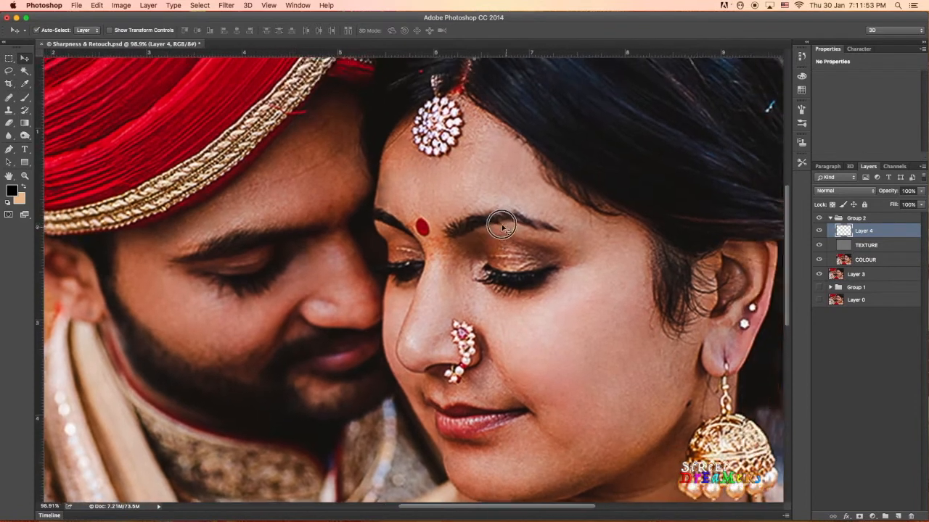
pyautogui.hscroll(3, 501, 226)
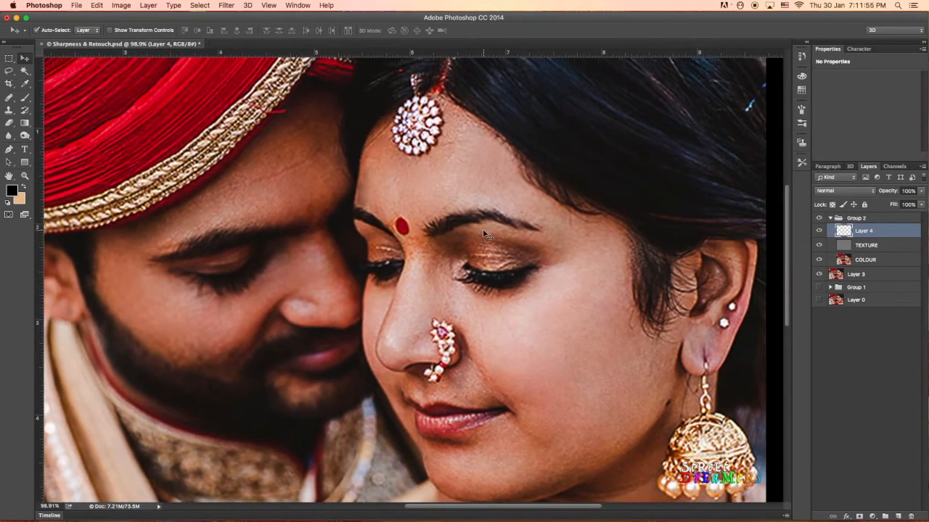
pyautogui.scroll(2, 484, 234)
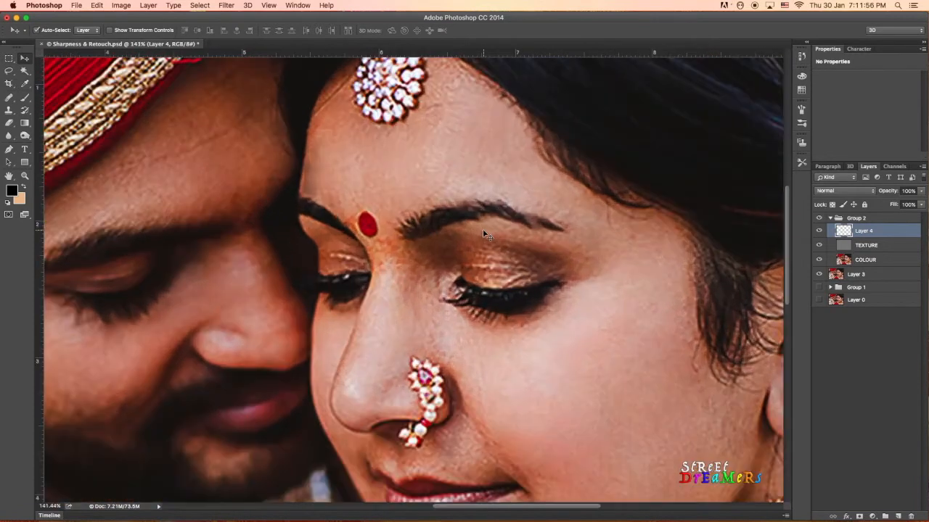
pyautogui.click(25, 99)
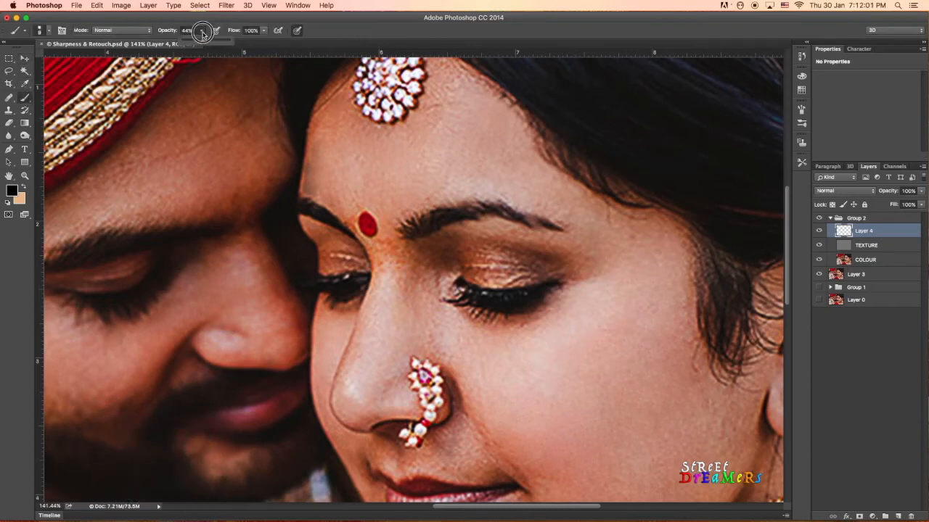
pyautogui.moveTo(202, 43); pyautogui.dragTo(185, 45)
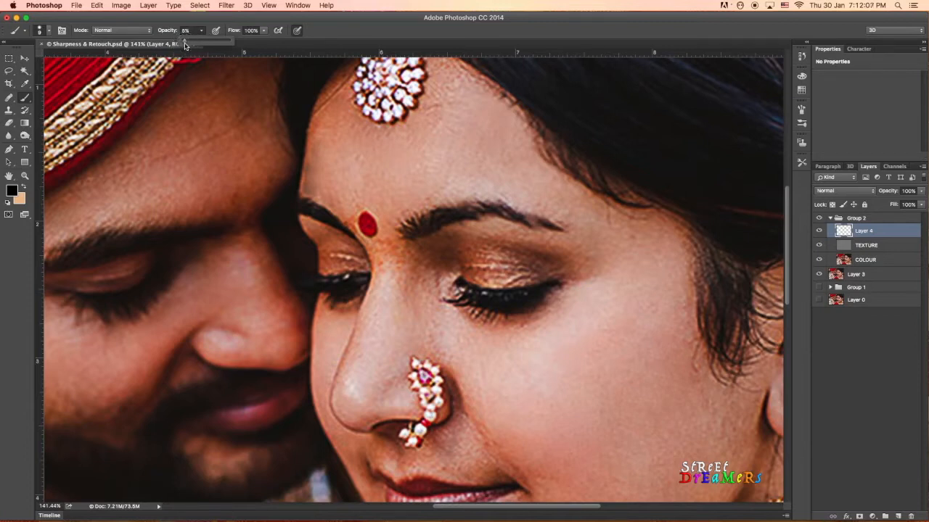
pyautogui.click(110, 32)
pyautogui.click(106, 30)
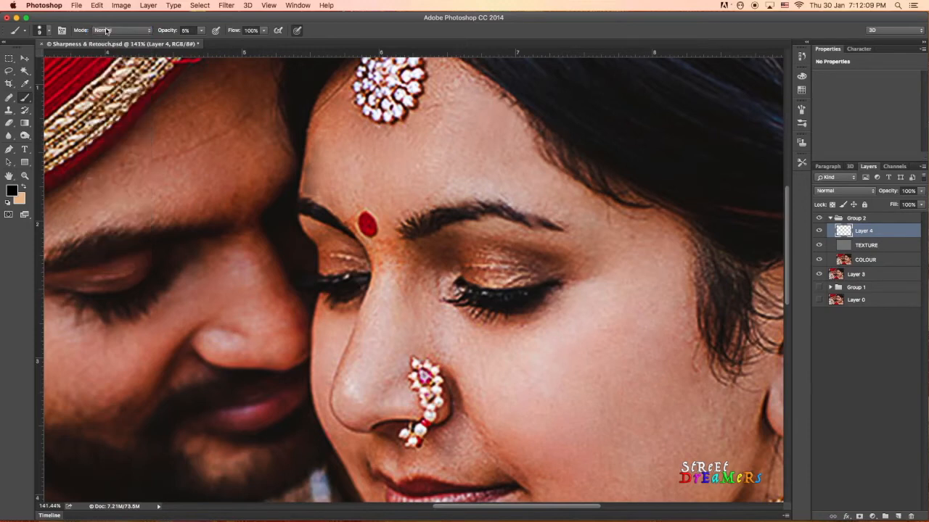
pyautogui.click(43, 34)
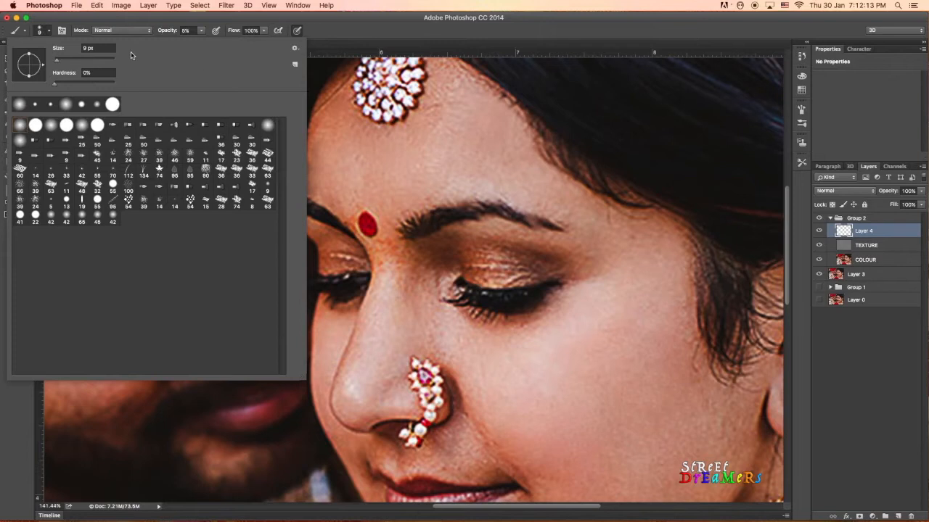
pyautogui.click(44, 33)
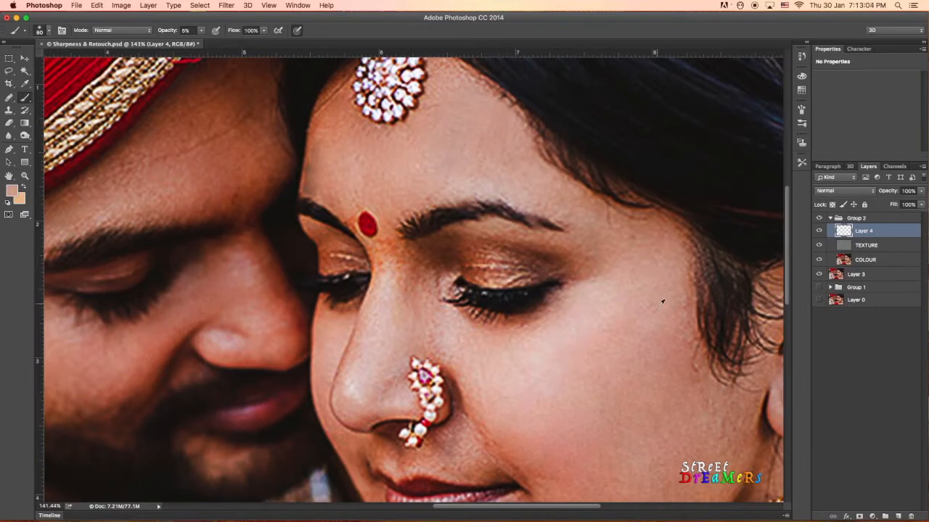
# Raise the brush opacity to 36% and paint over the bride's forehead on Layer 4 with skin tones sampled nearby
pyautogui.click(198, 33)
pyautogui.moveTo(201, 42); pyautogui.dragTo(217, 42)
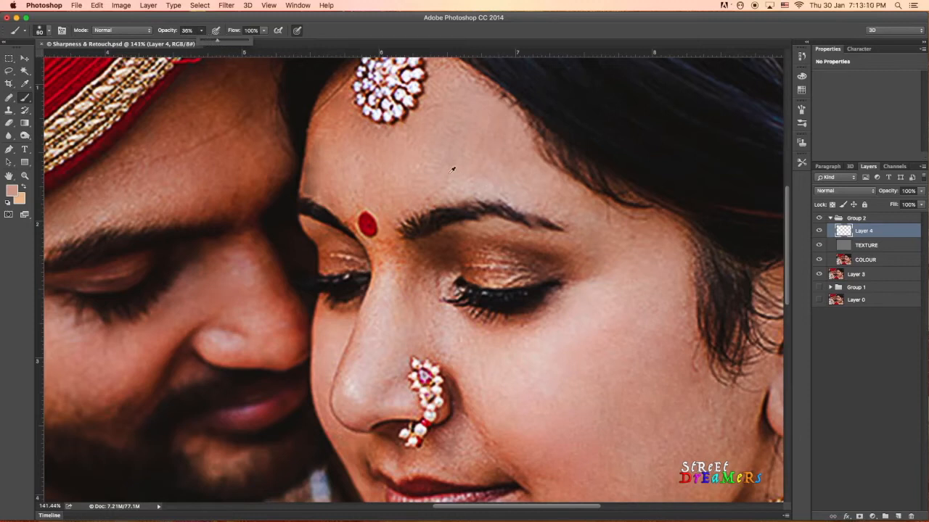
pyautogui.moveTo(454, 101)
pyautogui.mouseDown()
pyautogui.moveTo(434, 155)
pyautogui.moveTo(440, 100)
pyautogui.moveTo(436, 109)
pyautogui.moveTo(419, 196)
pyautogui.mouseUp()
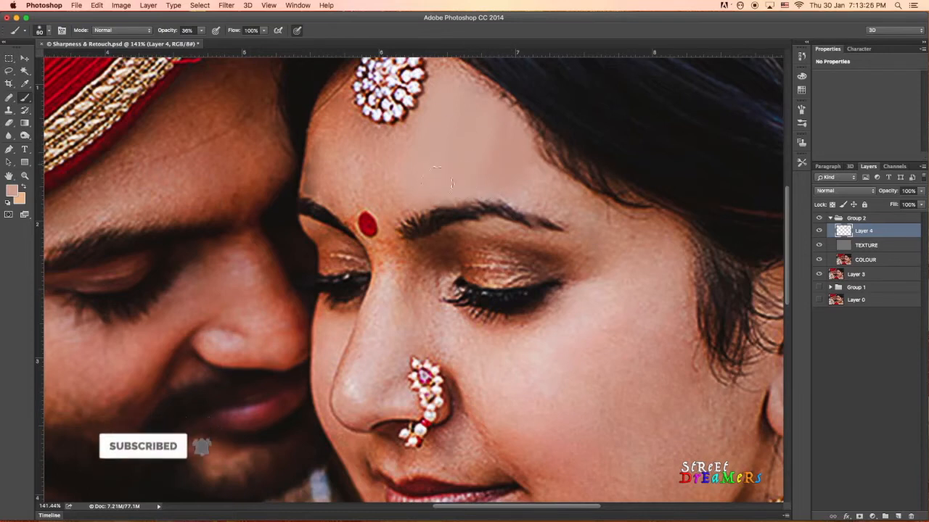
pyautogui.click(379, 176)
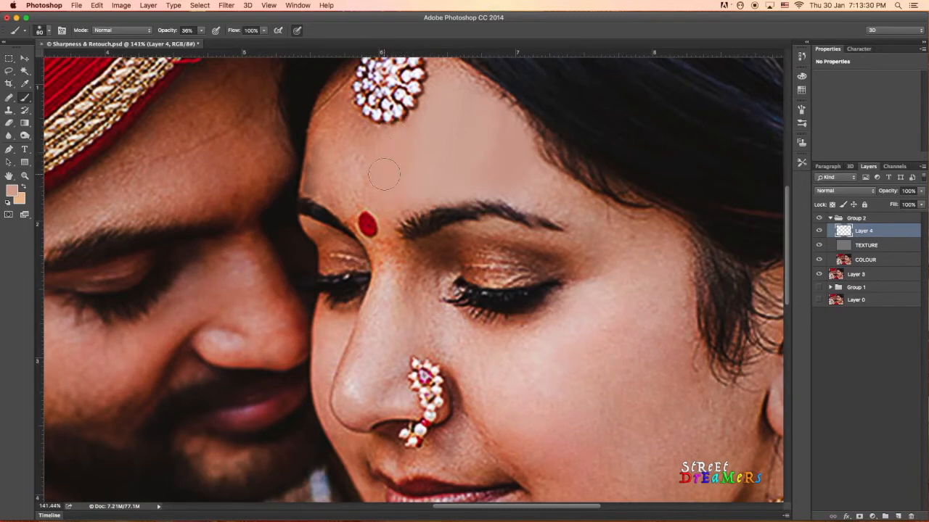
pyautogui.keyDown('alt'); pyautogui.click(358, 135); pyautogui.keyUp('alt')
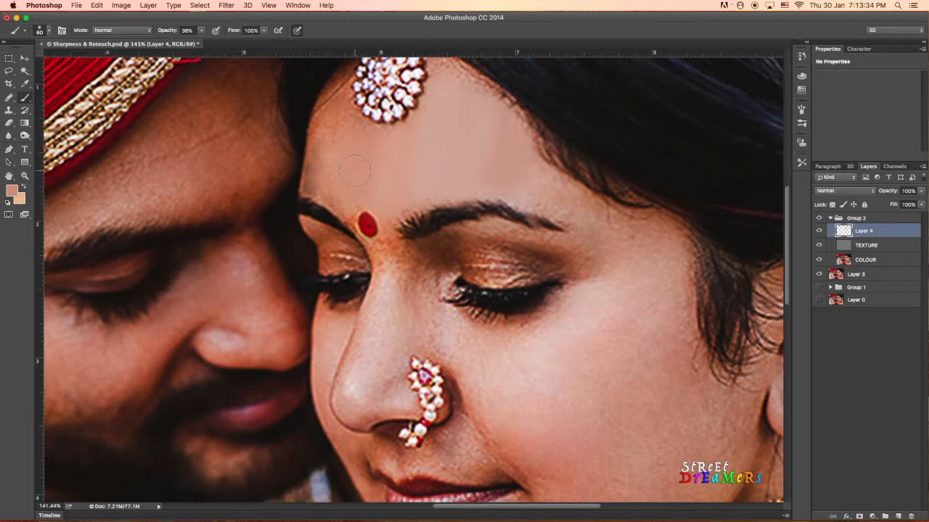
pyautogui.click(337, 118)
pyautogui.moveTo(326, 157)
pyautogui.mouseDown()
pyautogui.moveTo(330, 124)
pyautogui.moveTo(316, 176)
pyautogui.moveTo(323, 139)
pyautogui.mouseUp()
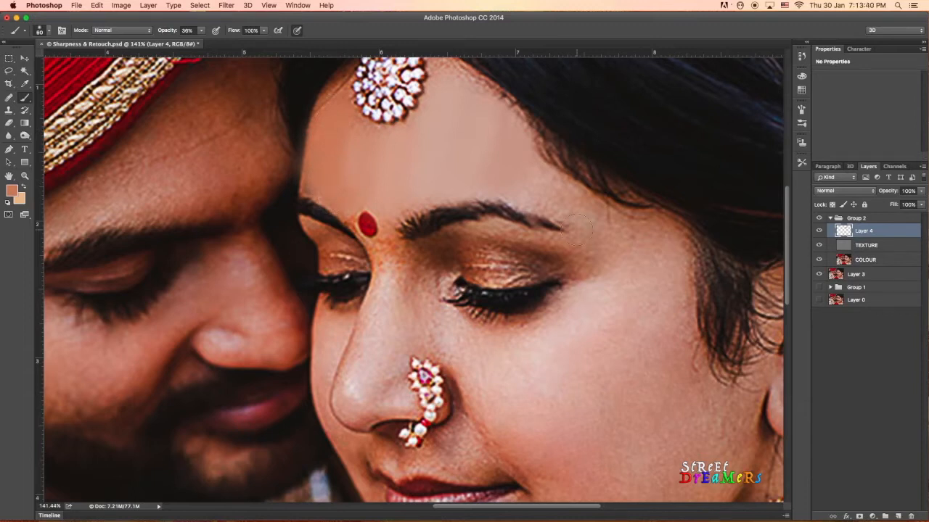
# Paint over the bride's temple and eyelids on Layer 4 with tones sampled from the surrounding skin
pyautogui.click(544, 189)
pyautogui.click(586, 209)
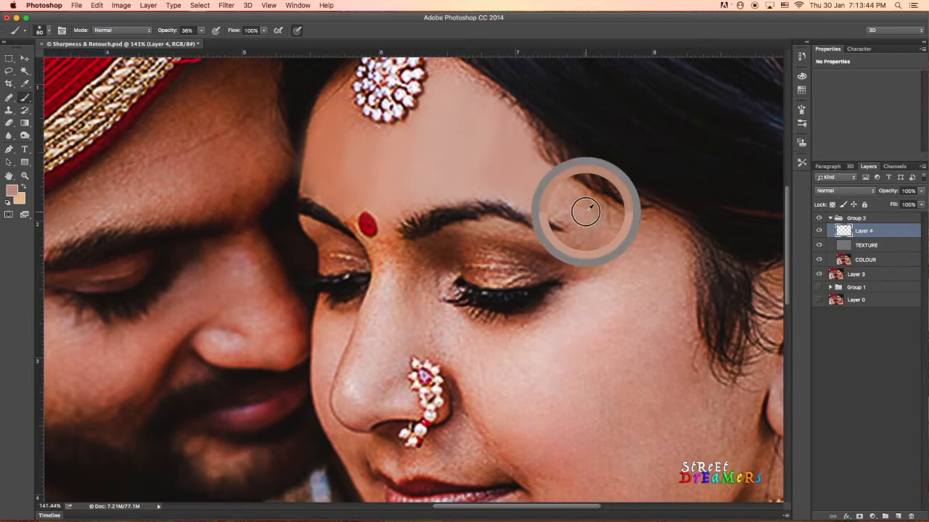
pyautogui.keyDown('alt'); pyautogui.click(603, 237); pyautogui.keyUp('alt')
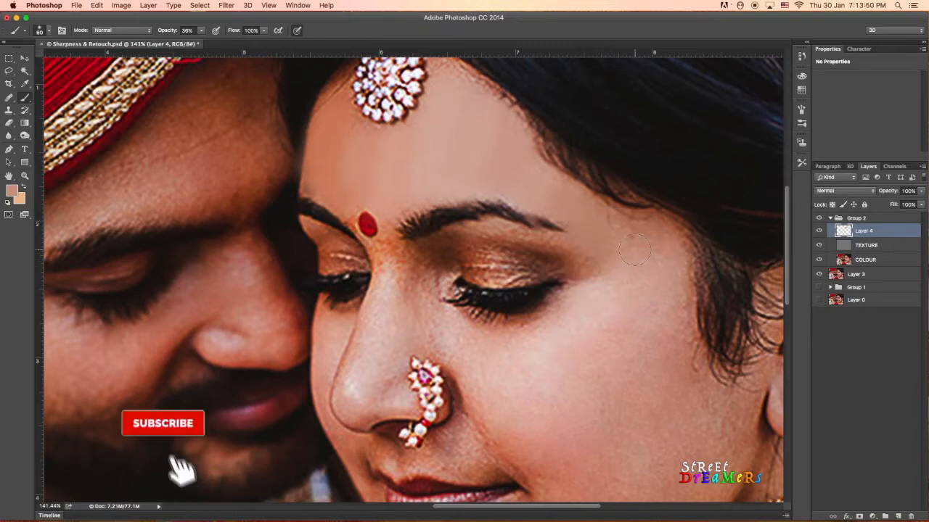
pyautogui.keyDown('alt'); pyautogui.click(556, 257); pyautogui.keyUp('alt')
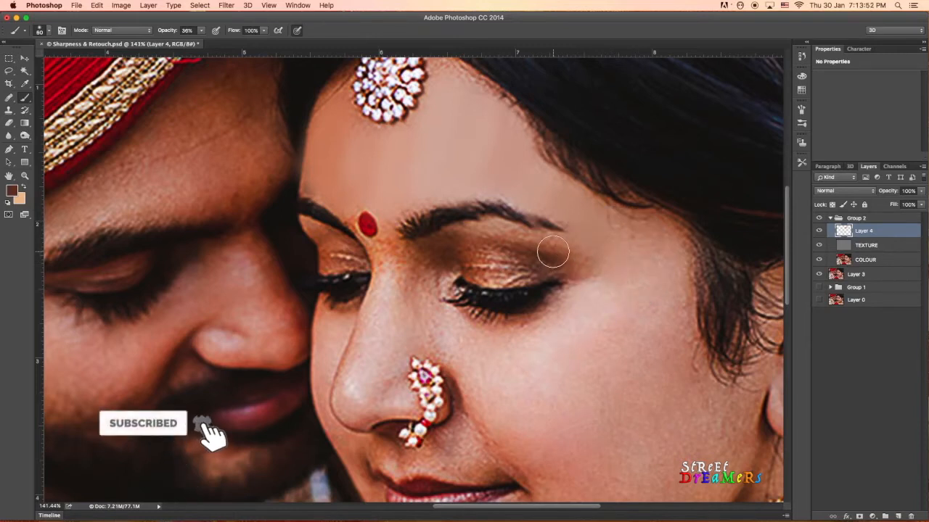
pyautogui.keyDown('alt'); pyautogui.click(471, 263); pyautogui.keyUp('alt')
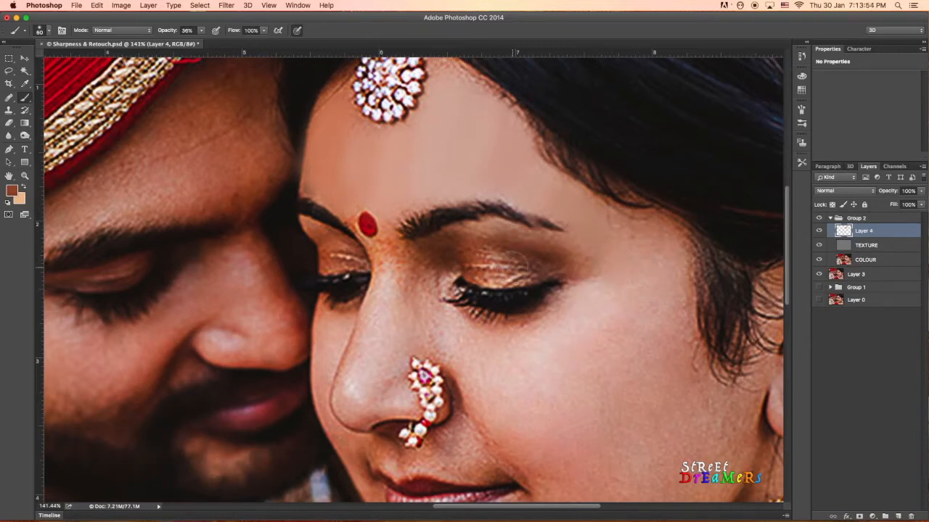
pyautogui.keyDown('alt'); pyautogui.click(502, 277); pyautogui.keyUp('alt')
pyautogui.moveTo(495, 267)
pyautogui.mouseDown()
pyautogui.moveTo(477, 269)
pyautogui.moveTo(489, 263)
pyautogui.moveTo(472, 258)
pyautogui.mouseUp()
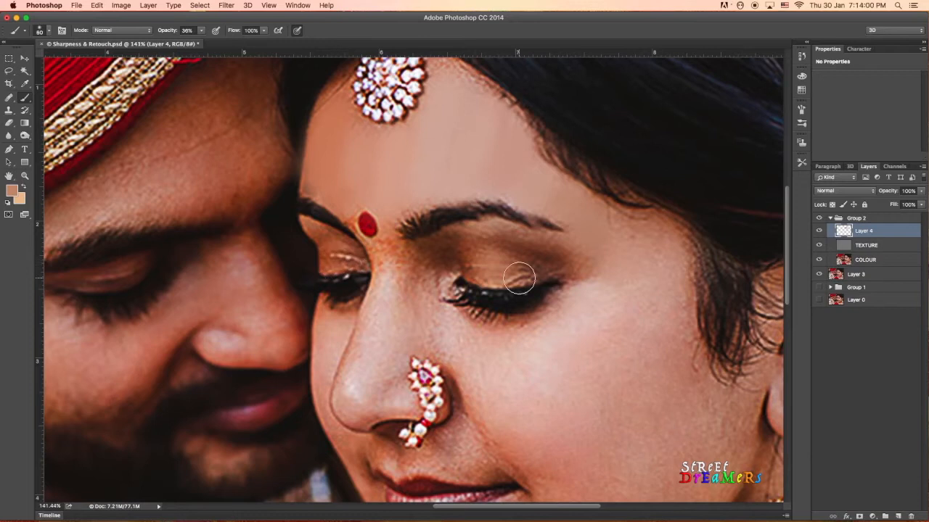
# Examine the painted skin around the bride's temple, eyes and forehead up close and in the wider portrait
pyautogui.scroll(-3, 520, 278)
pyautogui.scroll(-2, 520, 279)
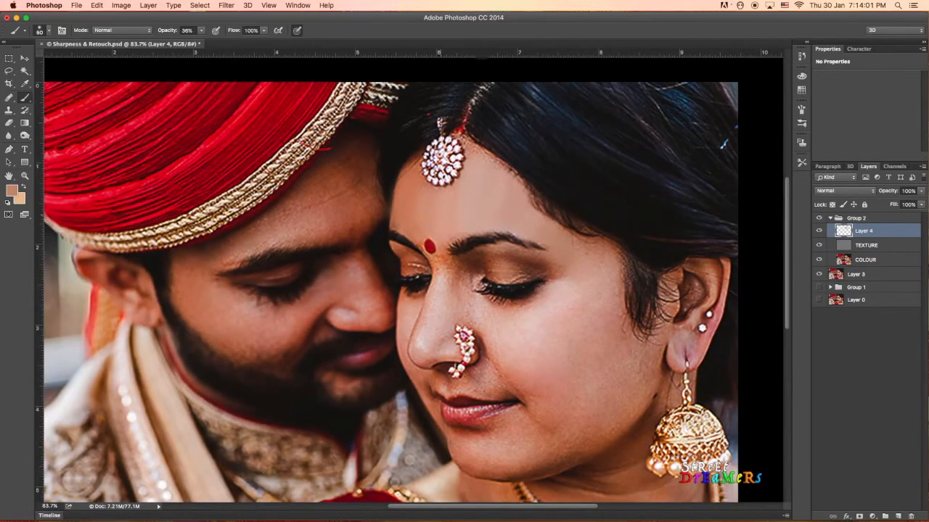
pyautogui.scroll(9, 572, 258)
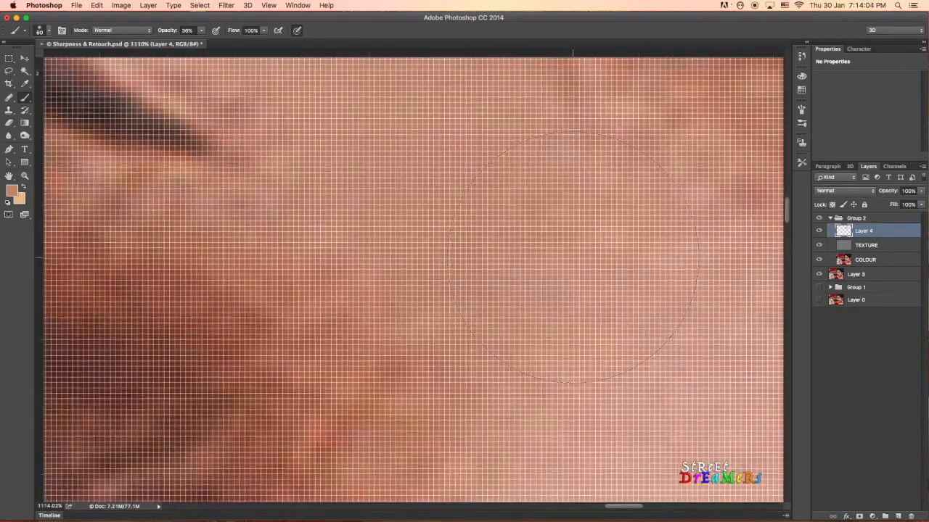
pyautogui.scroll(-6, 341, 239)
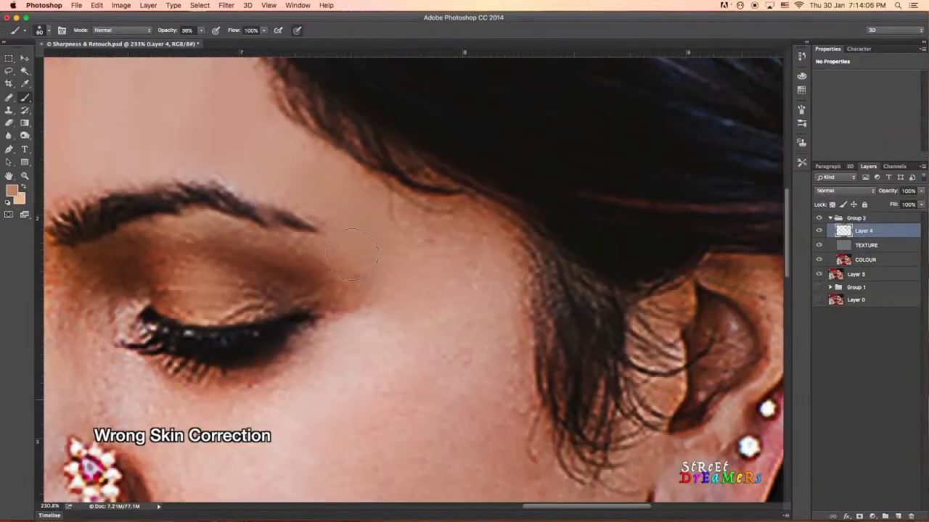
pyautogui.scroll(-2, 425, 266)
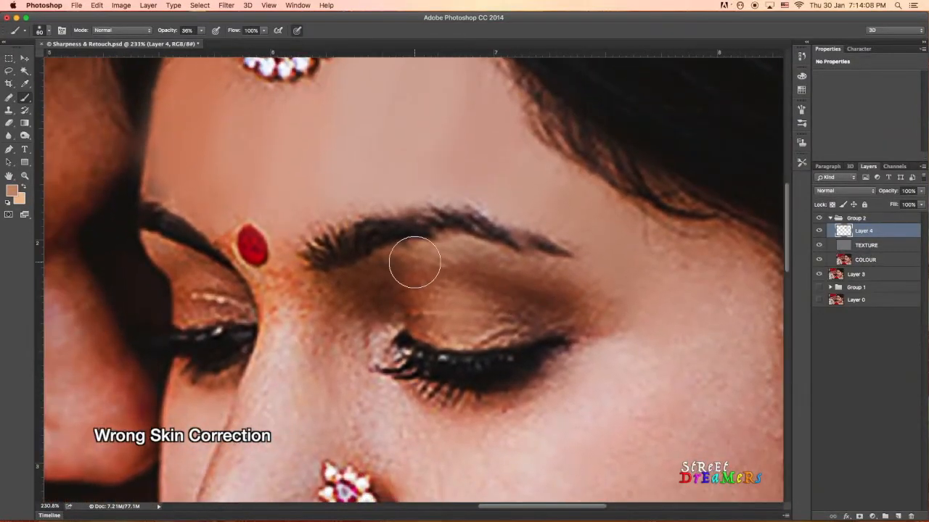
pyautogui.scroll(-2, 414, 264)
pyautogui.moveTo(414, 307); pyautogui.dragTo(421, 254)
pyautogui.scroll(-1, 421, 254)
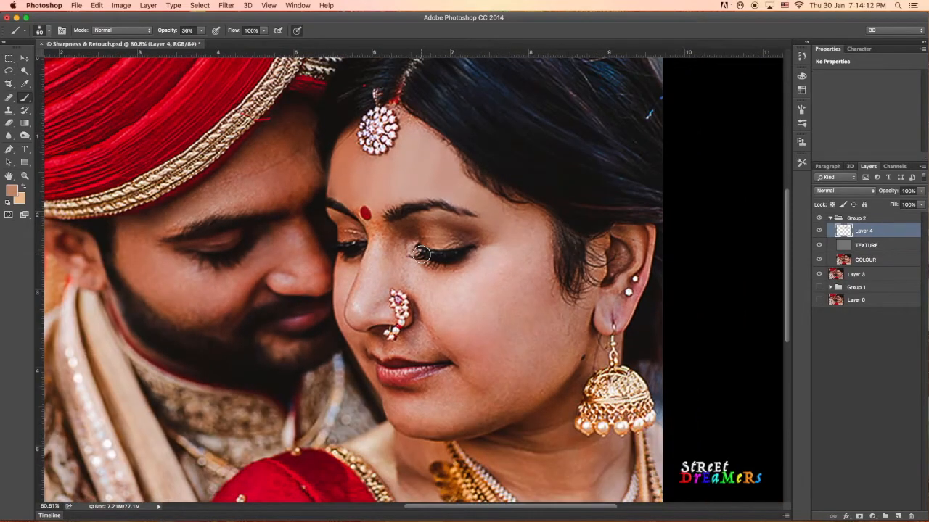
# Compare the bride's face with Layer 4 hidden and shown, leaving the layer visible
pyautogui.click(819, 231)
pyautogui.click(819, 230)
pyautogui.click(819, 230)
pyautogui.click(819, 231)
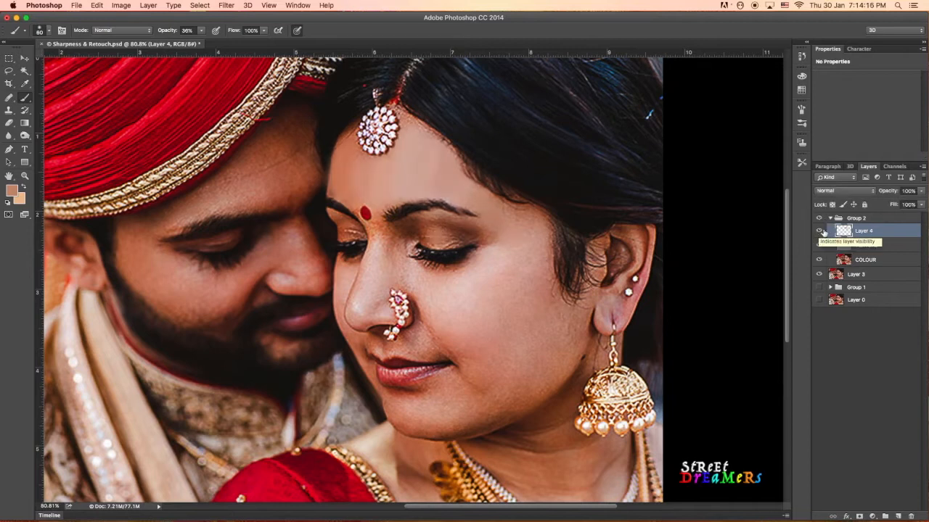
# Delete the painted Layer 4 and add a new empty layer between the TEXTURE and COLOUR layers
pyautogui.click(909, 233)
pyautogui.moveTo(909, 232); pyautogui.dragTo(912, 516)
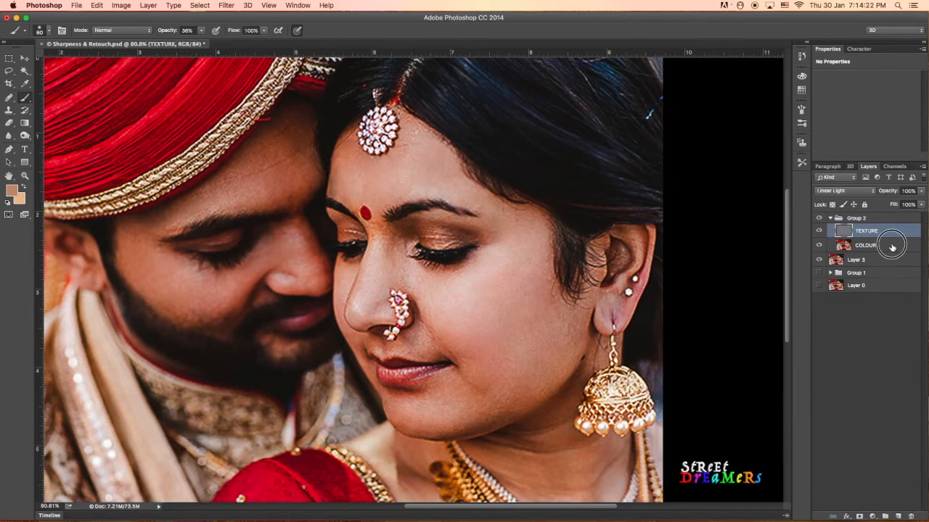
pyautogui.click(892, 247)
pyautogui.click(890, 232)
pyautogui.click(891, 245)
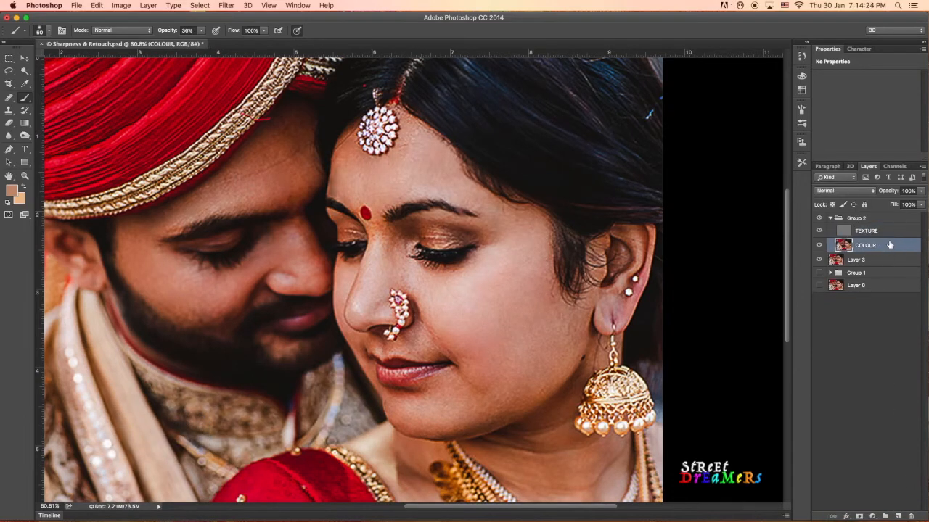
pyautogui.click(897, 516)
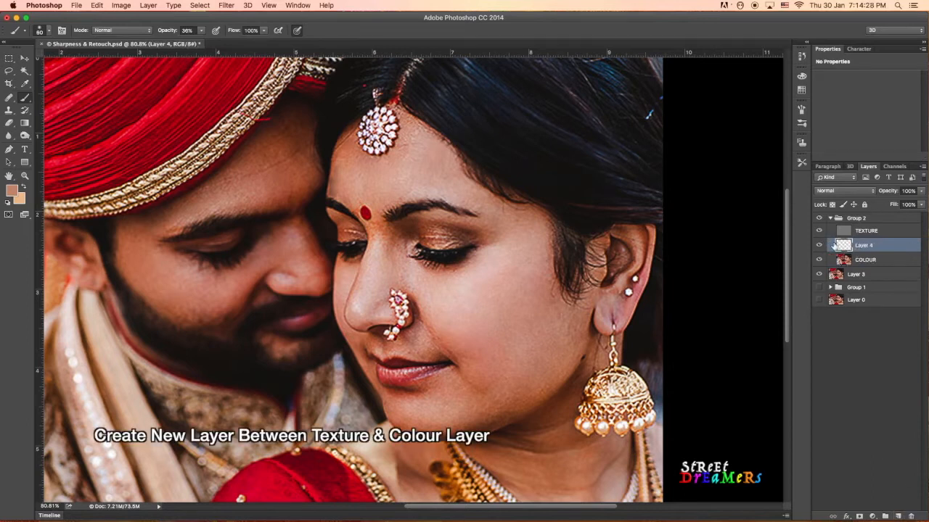
# Rename the empty layer between TEXTURE and COLOUR as "Skin Retouch"
pyautogui.click(883, 231)
pyautogui.click(882, 261)
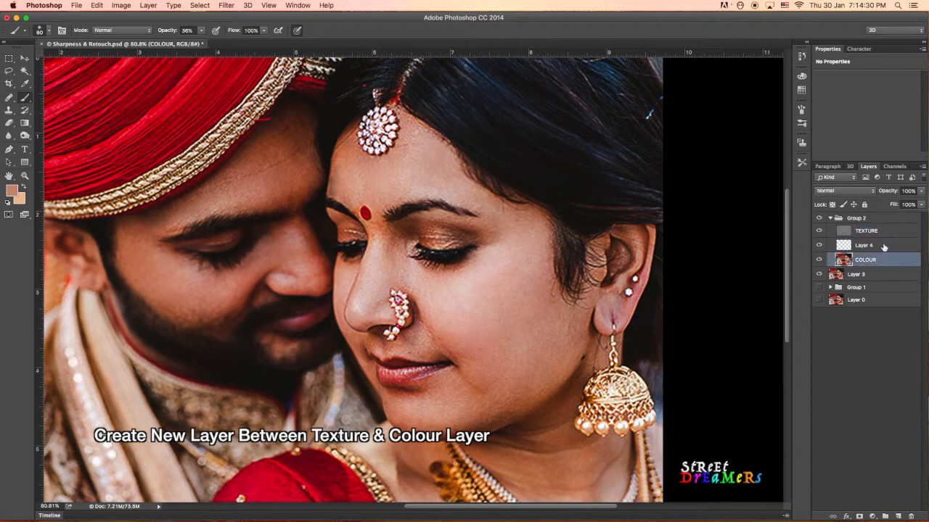
pyautogui.click(884, 247)
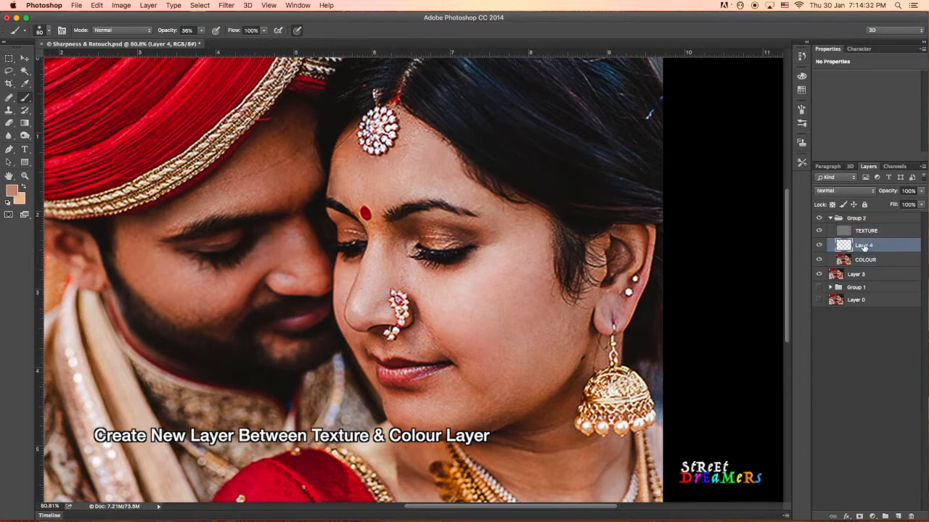
pyautogui.doubleClick(863, 246)
pyautogui.write('Skin Retouch')
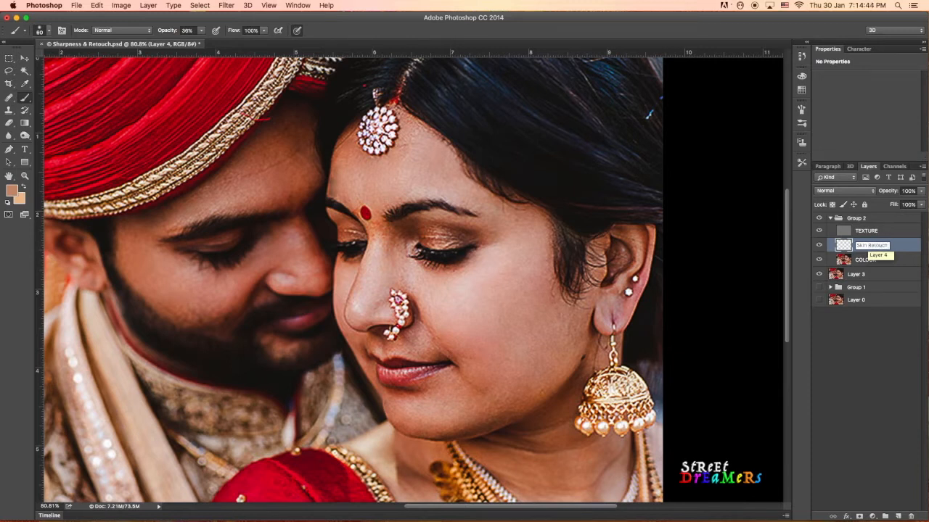
pyautogui.press('Return')
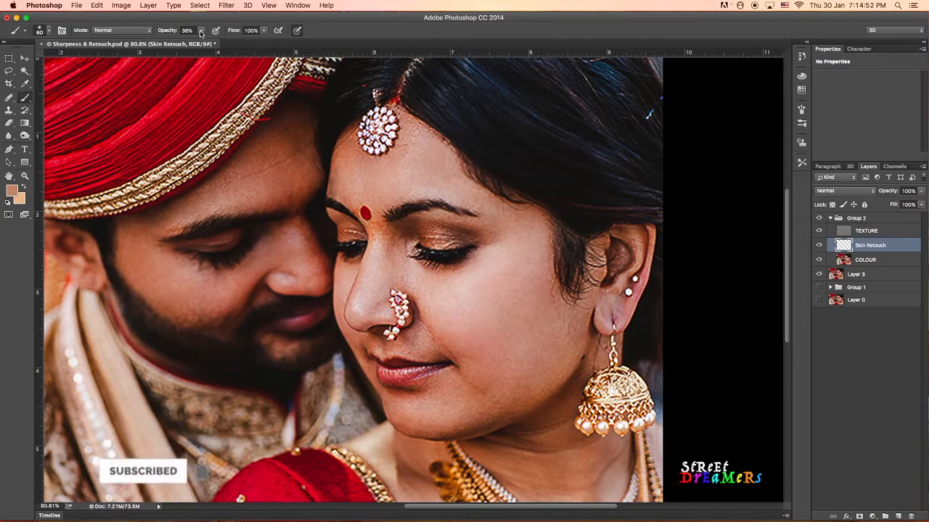
# Set the brush opacity to 4% and keep its 60 px tip at 0% hardness
pyautogui.moveTo(204, 46); pyautogui.dragTo(188, 44)
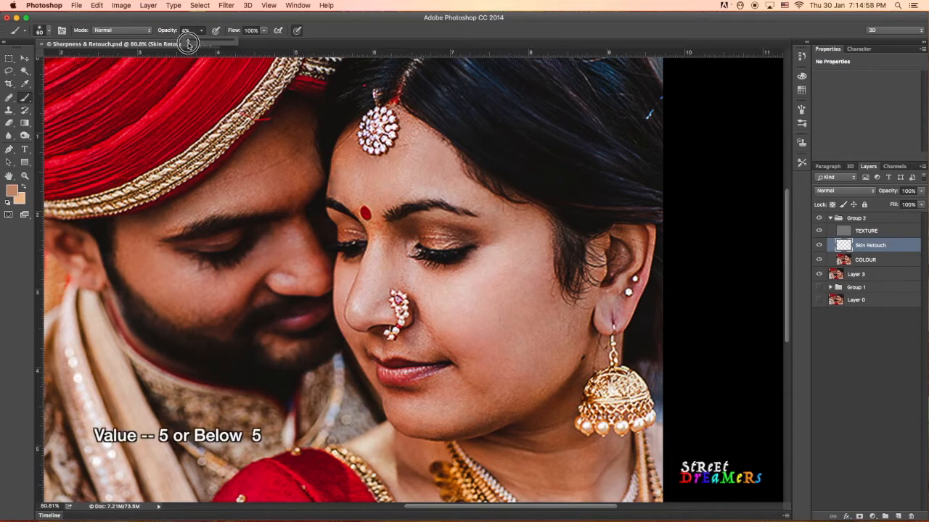
pyautogui.click(45, 33)
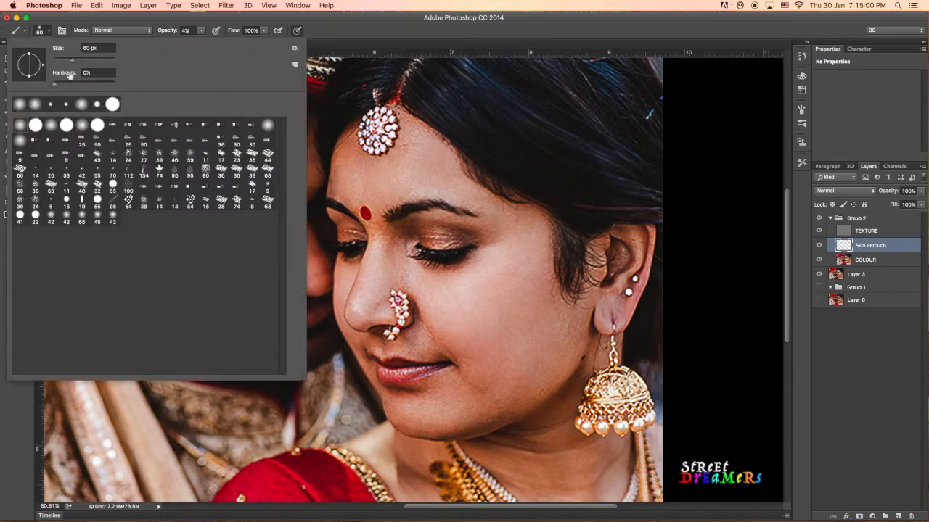
pyautogui.moveTo(54, 85); pyautogui.dragTo(48, 87)
pyautogui.click(43, 32)
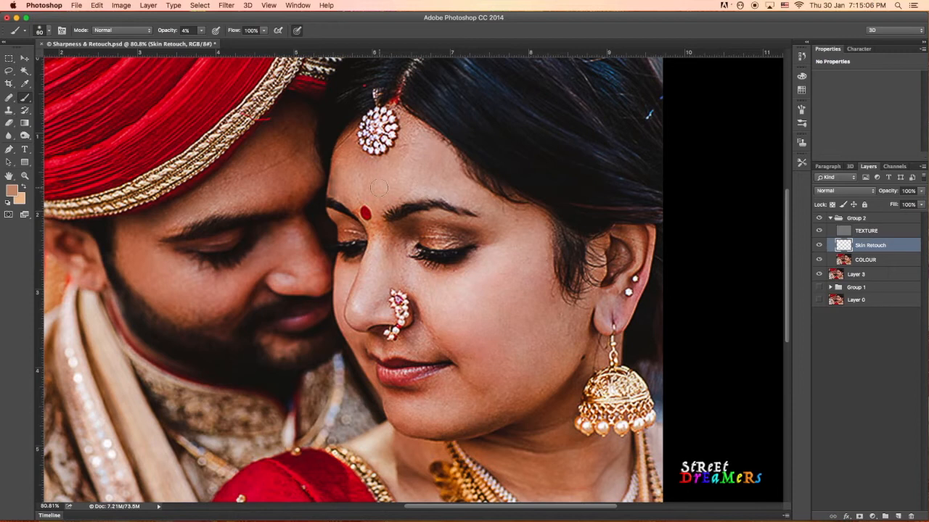
# Paint sampled skin tones over the bride's forehead on the Skin Retouch layer at 4% opacity
pyautogui.scroll(3, 378, 187)
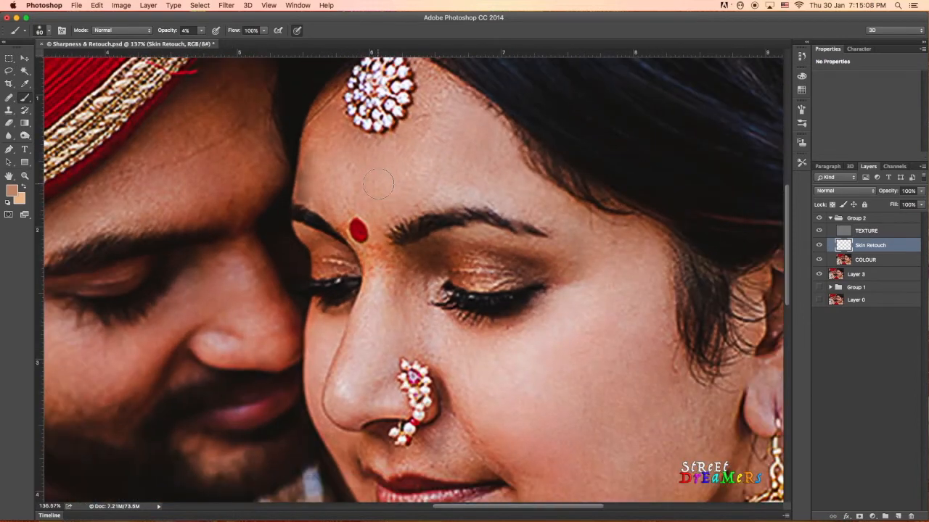
pyautogui.scroll(-3, 378, 196)
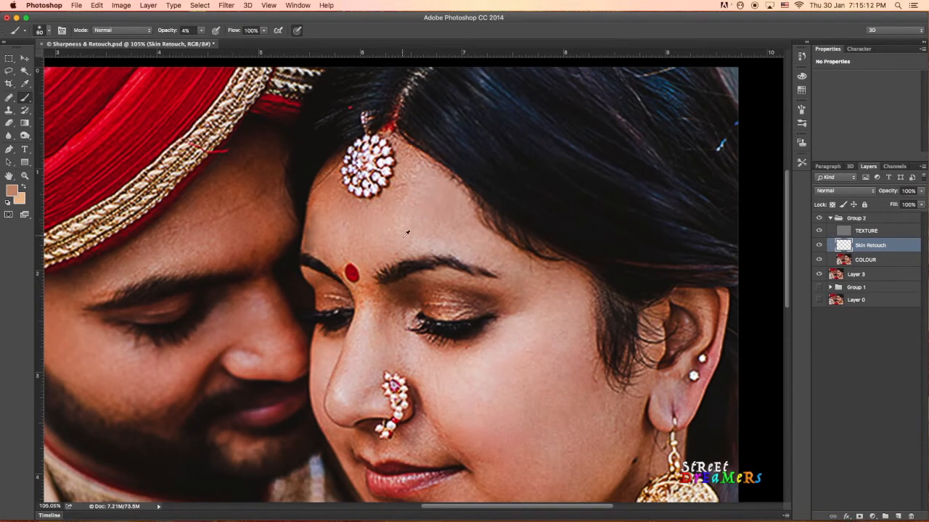
pyautogui.moveTo(414, 173)
pyautogui.mouseDown()
pyautogui.moveTo(406, 204)
pyautogui.moveTo(411, 172)
pyautogui.mouseUp()
pyautogui.moveTo(395, 208)
pyautogui.mouseDown()
pyautogui.moveTo(401, 231)
pyautogui.moveTo(455, 231)
pyautogui.moveTo(415, 240)
pyautogui.moveTo(440, 239)
pyautogui.mouseUp()
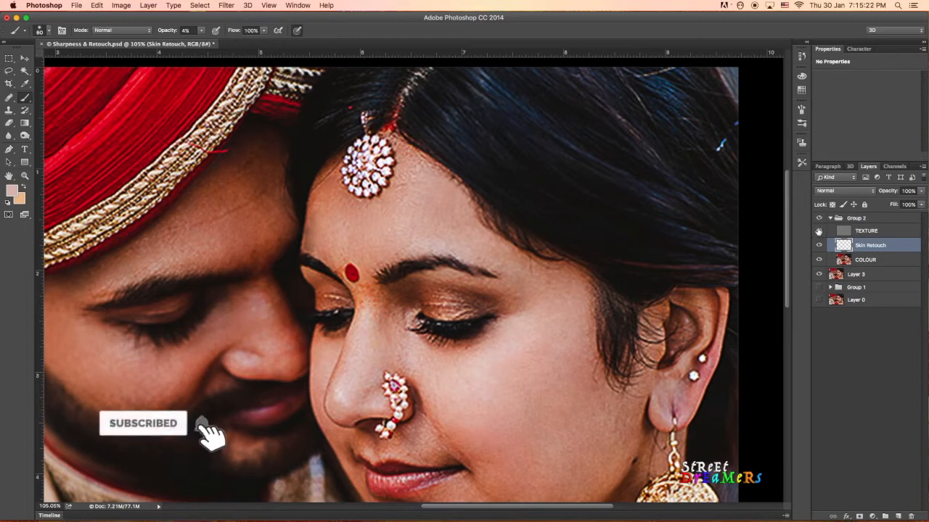
# Hide the TEXTURE layer and blend the bride's forehead above the brows with sampled skin tones, reducing the brush to 40 px
pyautogui.click(818, 230)
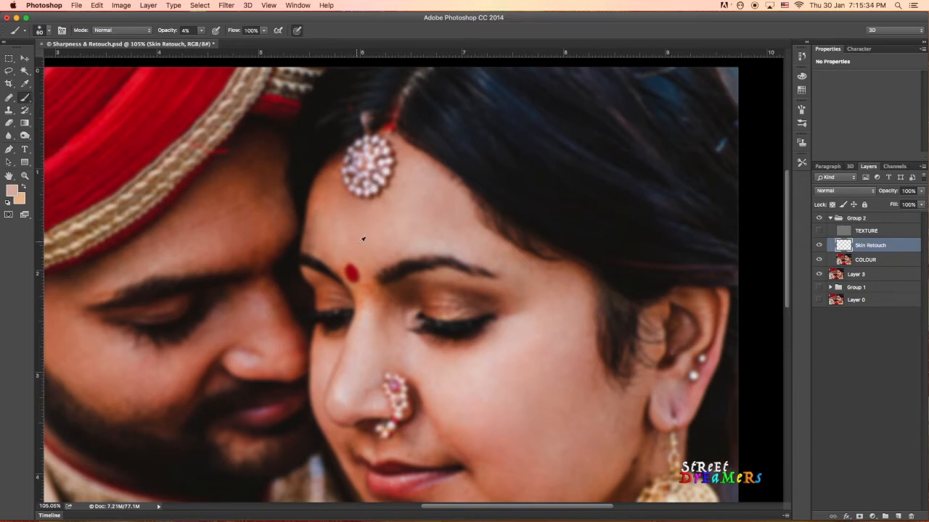
pyautogui.moveTo(354, 237); pyautogui.dragTo(363, 236)
pyautogui.moveTo(345, 235)
pyautogui.mouseDown()
pyautogui.moveTo(356, 251)
pyautogui.moveTo(365, 246)
pyautogui.mouseUp()
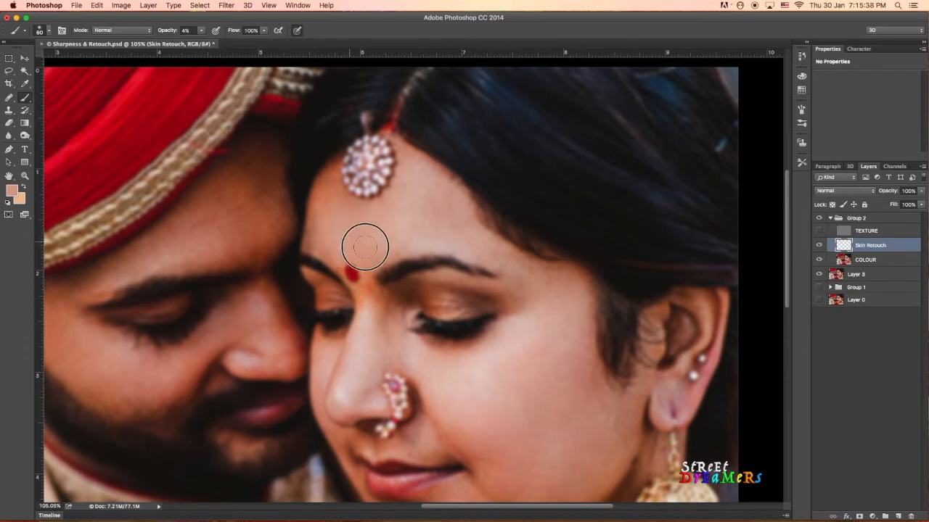
pyautogui.moveTo(323, 195)
pyautogui.mouseDown()
pyautogui.moveTo(313, 241)
pyautogui.moveTo(314, 214)
pyautogui.moveTo(314, 229)
pyautogui.mouseUp()
pyautogui.keyDown('alt'); pyautogui.click(328, 227); pyautogui.keyUp('alt')
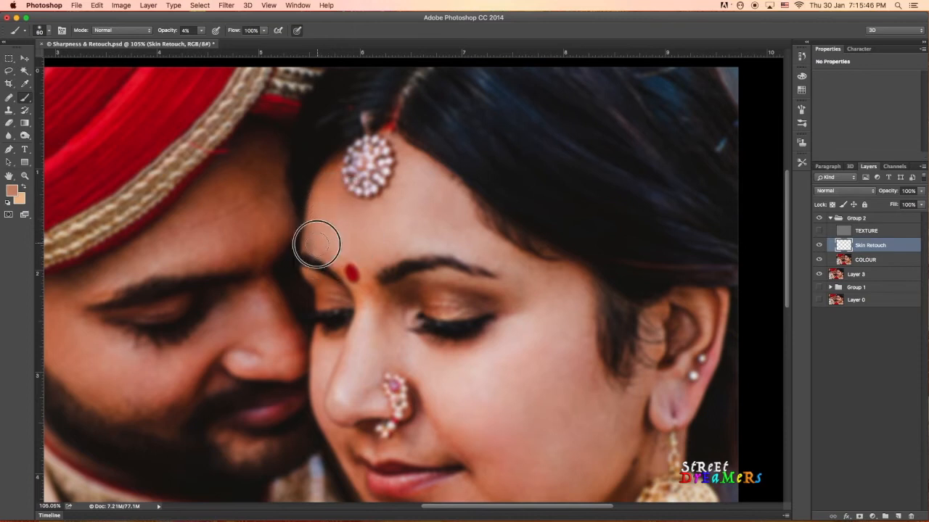
pyautogui.scroll(2, 305, 235)
pyautogui.scroll(2, 306, 235)
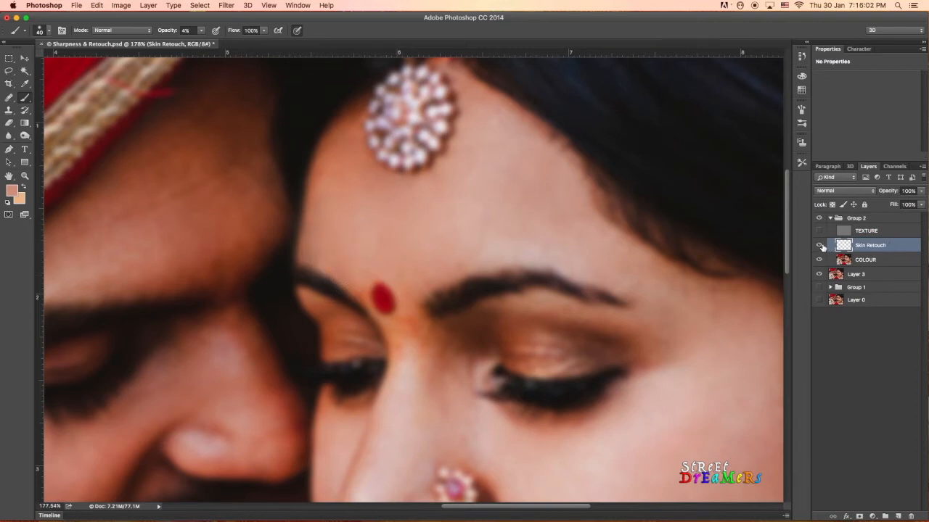
# Compare the bride's forehead with the Skin Retouch layer hidden and shown, leaving the layer visible
pyautogui.click(819, 246)
pyautogui.click(820, 246)
pyautogui.click(820, 246)
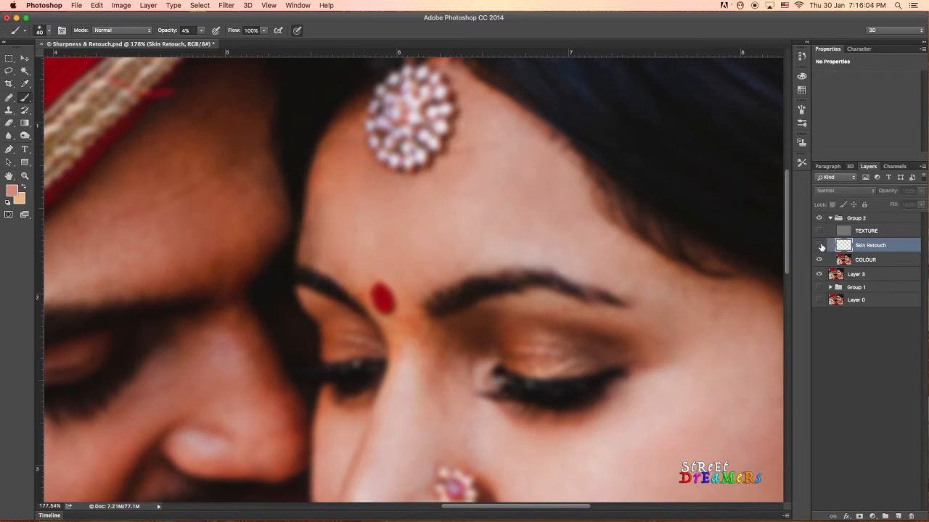
pyautogui.click(820, 246)
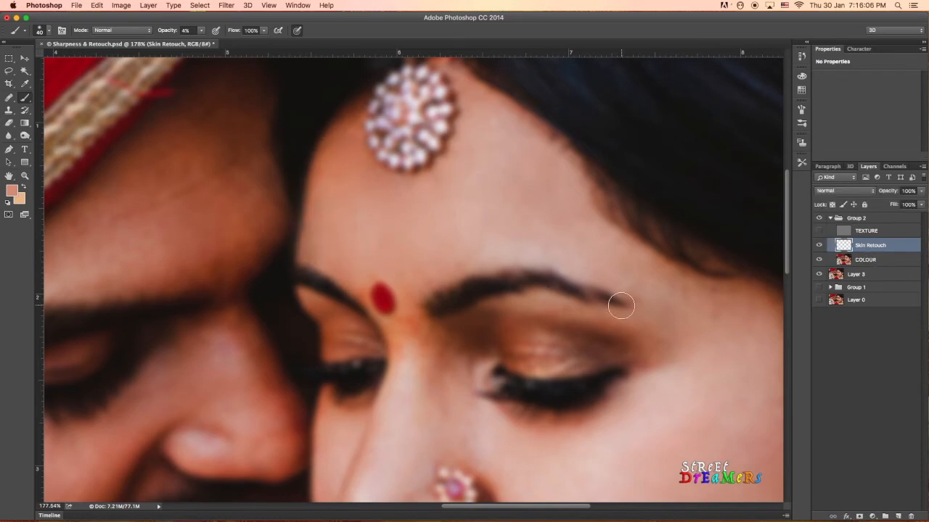
# Smooth the bride's cheek with a sampled skin tone using a 60 px brush
pyautogui.scroll(-5, 682, 311)
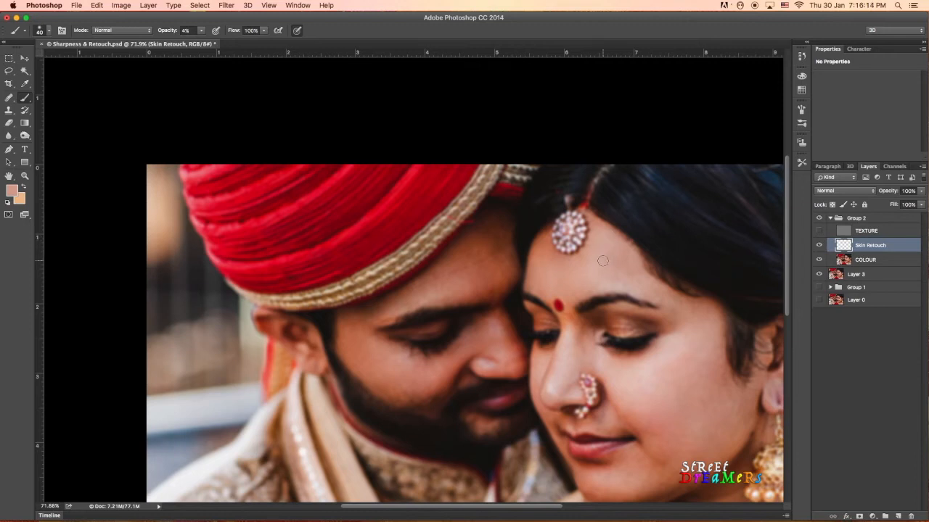
pyautogui.scroll(2, 602, 260)
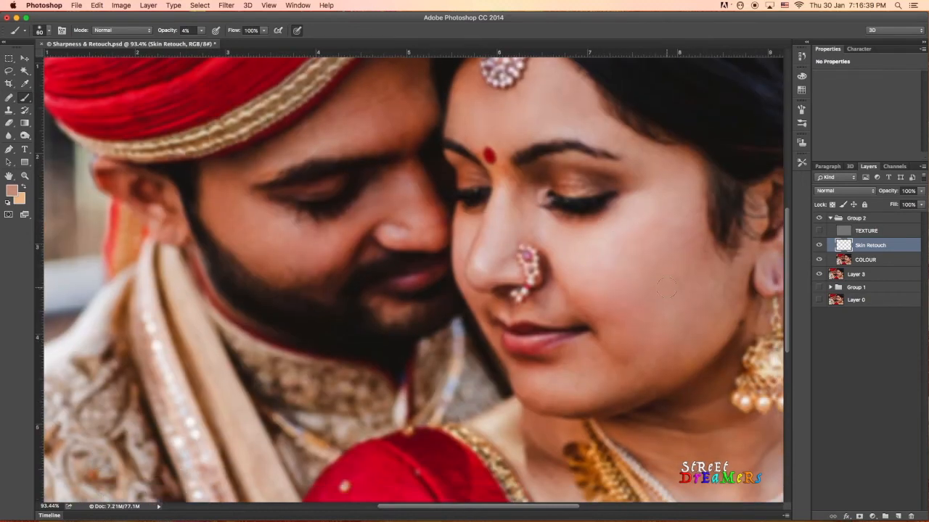
pyautogui.keyDown('alt'); pyautogui.click(614, 290); pyautogui.keyUp('alt')
pyautogui.moveTo(612, 314); pyautogui.dragTo(589, 308)
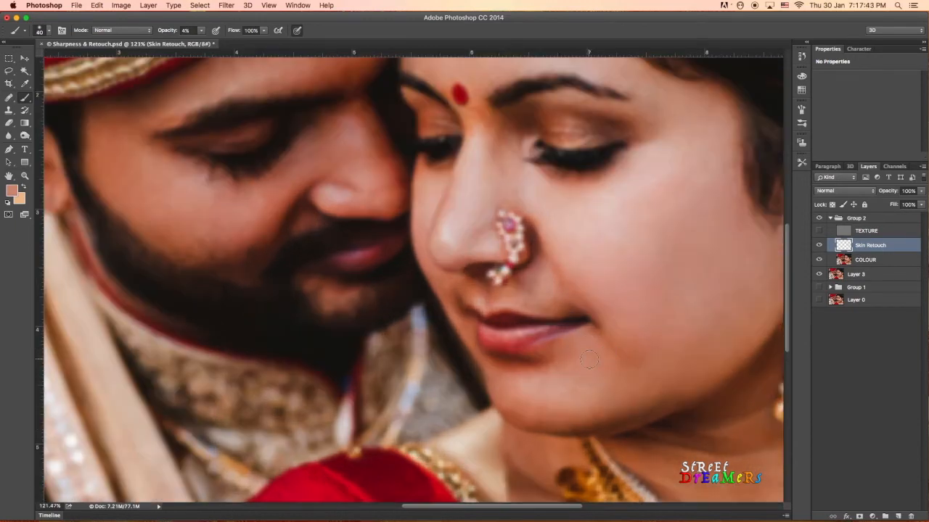
# Even out the bride's chin and the skin below her lips with repeatedly sampled tones and a 40 px brush
pyautogui.keyDown('alt'); pyautogui.click(591, 379); pyautogui.keyUp('alt')
pyautogui.keyDown('alt'); pyautogui.click(598, 376); pyautogui.keyUp('alt')
pyautogui.keyDown('alt'); pyautogui.click(563, 388); pyautogui.keyUp('alt')
pyautogui.keyDown('alt'); pyautogui.click(519, 389); pyautogui.keyUp('alt')
pyautogui.keyDown('alt'); pyautogui.click(608, 403); pyautogui.keyUp('alt')
pyautogui.keyDown('alt'); pyautogui.click(516, 418); pyautogui.keyUp('alt')
pyautogui.keyDown('alt'); pyautogui.click(529, 402); pyautogui.keyUp('alt')
# Blend the skin along the bride's nose with sampled tones and undo the last stroke
pyautogui.keyDown('alt'); pyautogui.click(496, 167); pyautogui.keyUp('alt')
pyautogui.keyDown('alt'); pyautogui.click(448, 201); pyautogui.keyUp('alt')
pyautogui.keyDown('alt'); pyautogui.click(463, 222); pyautogui.keyUp('alt')
pyautogui.keyDown('alt'); pyautogui.click(449, 177); pyautogui.keyUp('alt')
pyautogui.press('super+z')
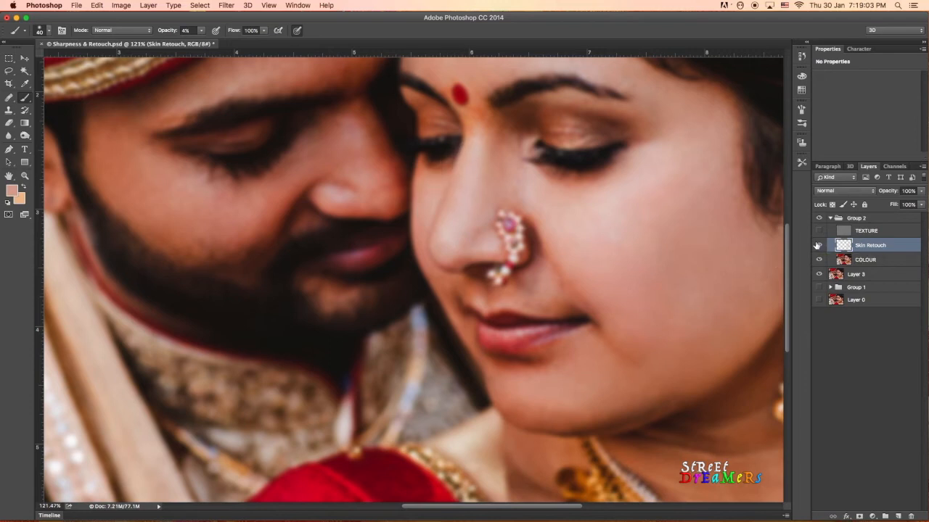
# Blend sampled skin tones over the bride's nose, between her brows and around her eye with the 40 px brush
pyautogui.scroll(-3, 482, 142)
pyautogui.scroll(3, 478, 147)
pyautogui.keyDown('alt'); pyautogui.click(449, 218); pyautogui.keyUp('alt')
pyautogui.keyDown('alt'); pyautogui.click(428, 199); pyautogui.keyUp('alt')
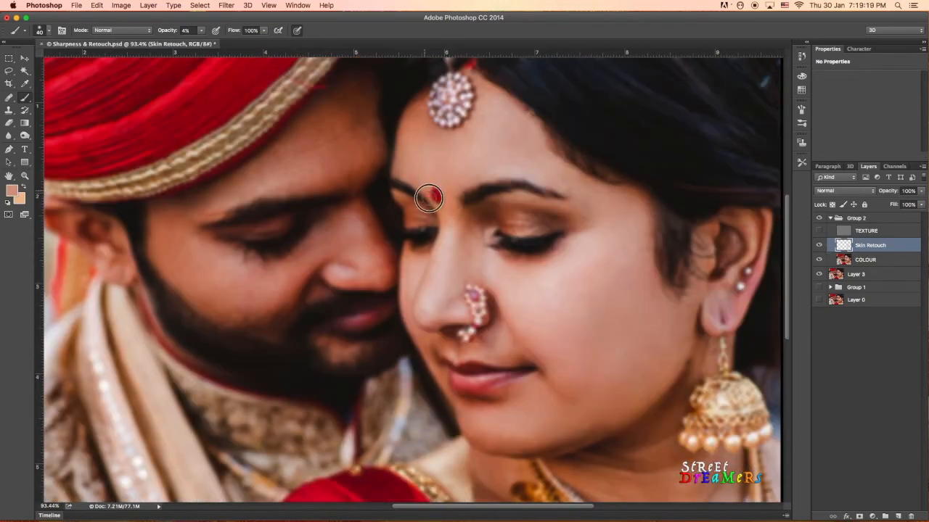
pyautogui.keyDown('alt'); pyautogui.click(469, 226); pyautogui.keyUp('alt')
pyautogui.keyDown('alt'); pyautogui.click(470, 225); pyautogui.keyUp('alt')
pyautogui.keyDown('alt'); pyautogui.click(493, 216); pyautogui.keyUp('alt')
pyautogui.keyDown('alt'); pyautogui.click(557, 206); pyautogui.keyUp('alt')
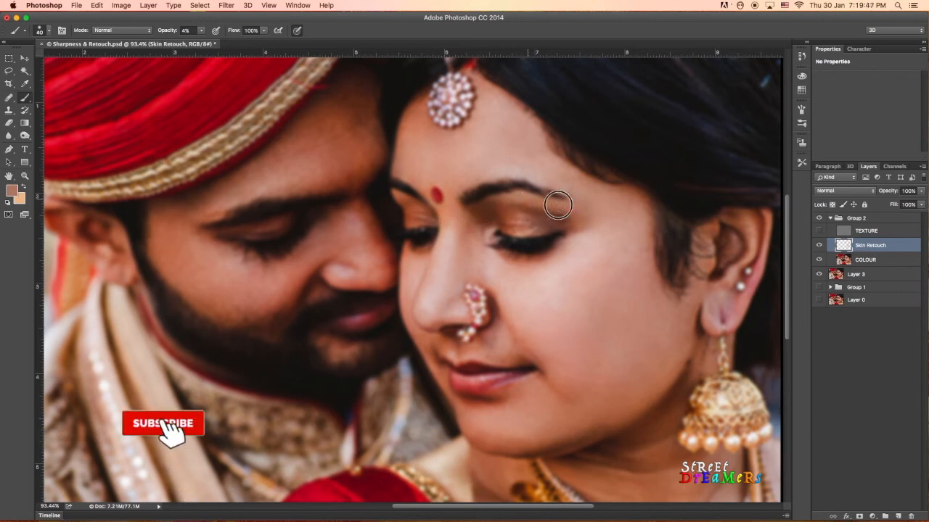
pyautogui.keyDown('alt'); pyautogui.click(593, 225); pyautogui.keyUp('alt')
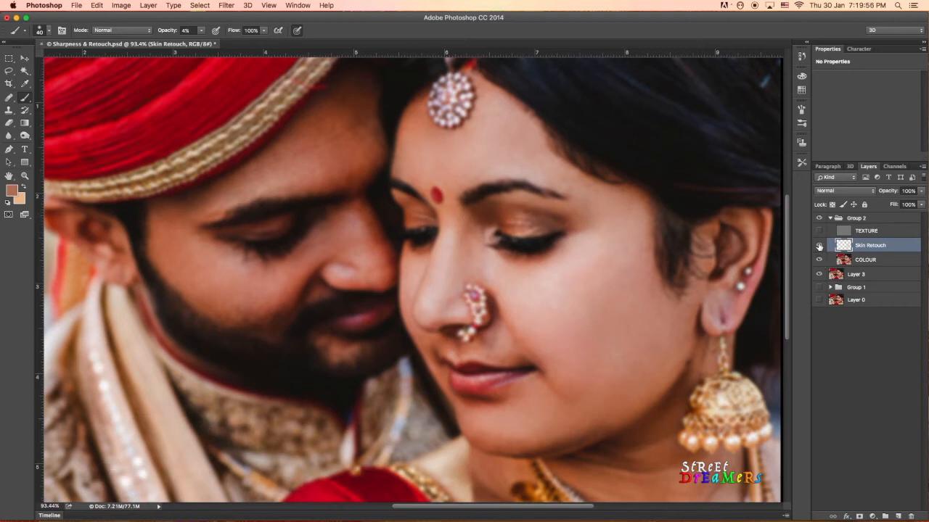
# Compare the bride's face repeatedly with the Skin Retouch layer hidden and shown, leaving the layer visible
pyautogui.click(819, 246)
pyautogui.click(819, 246)
pyautogui.click(819, 246)
pyautogui.click(819, 246)
pyautogui.click(819, 246)
pyautogui.click(819, 246)
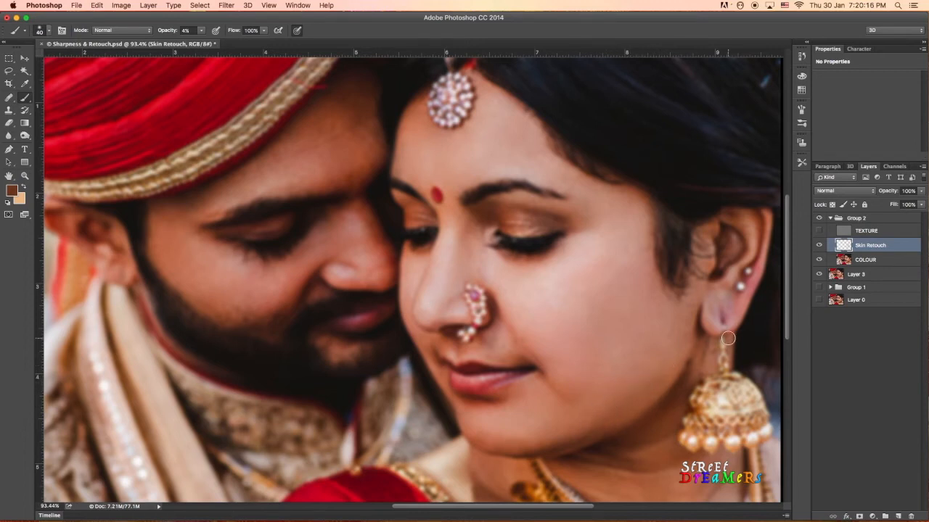
pyautogui.click(822, 247)
pyautogui.click(821, 247)
# Blend the bride's lower cheek and jawline with a skin tone sampled there
pyautogui.scroll(-3, 473, 334)
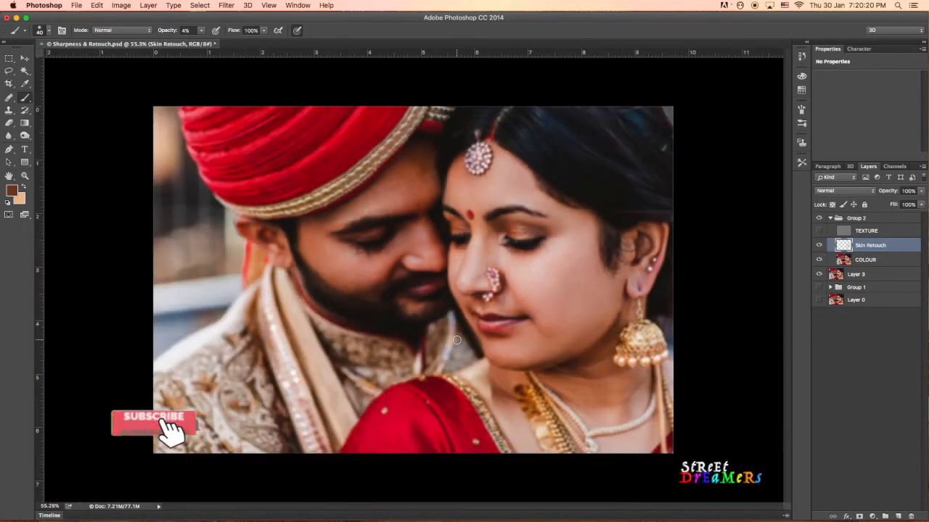
pyautogui.scroll(1, 455, 339)
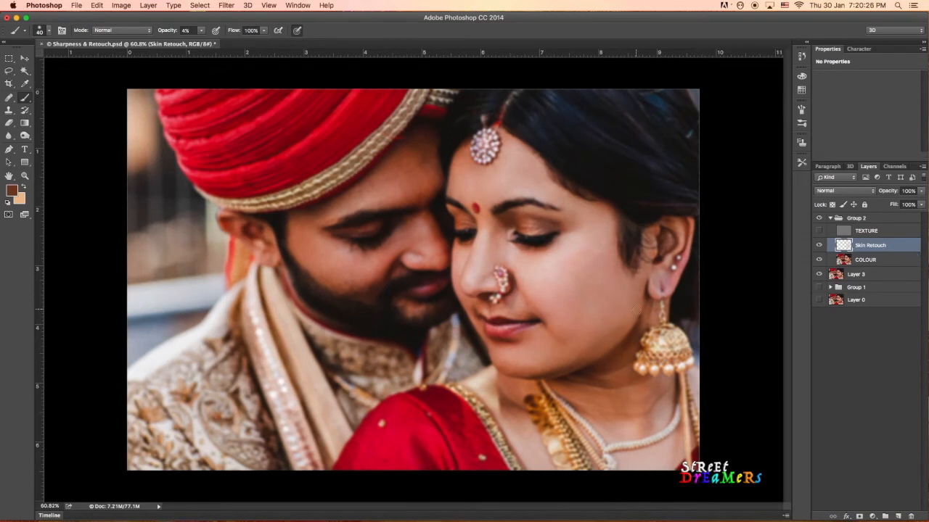
pyautogui.keyDown('alt'); pyautogui.click(600, 345); pyautogui.keyUp('alt')
# Check the whole portrait with the Skin Retouch layer hidden and shown, leaving the layer visible
pyautogui.click(820, 245)
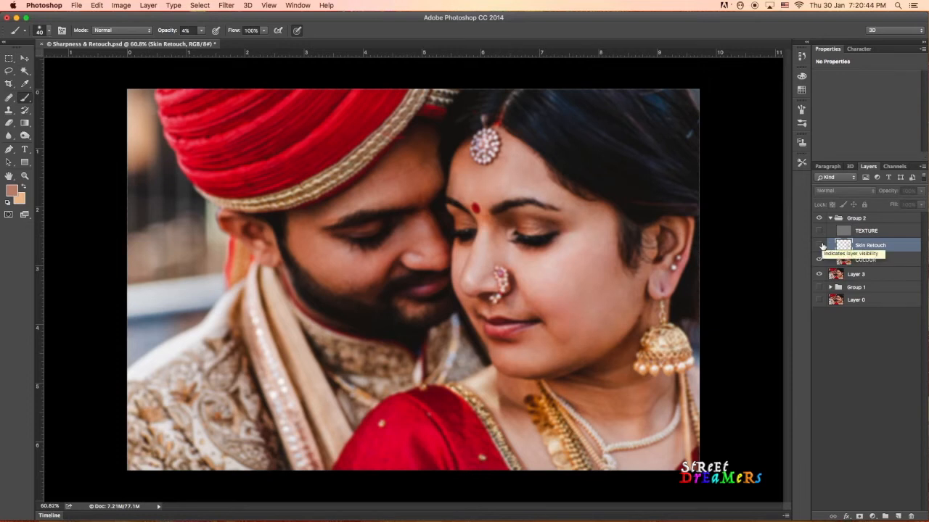
pyautogui.click(819, 245)
pyautogui.click(821, 245)
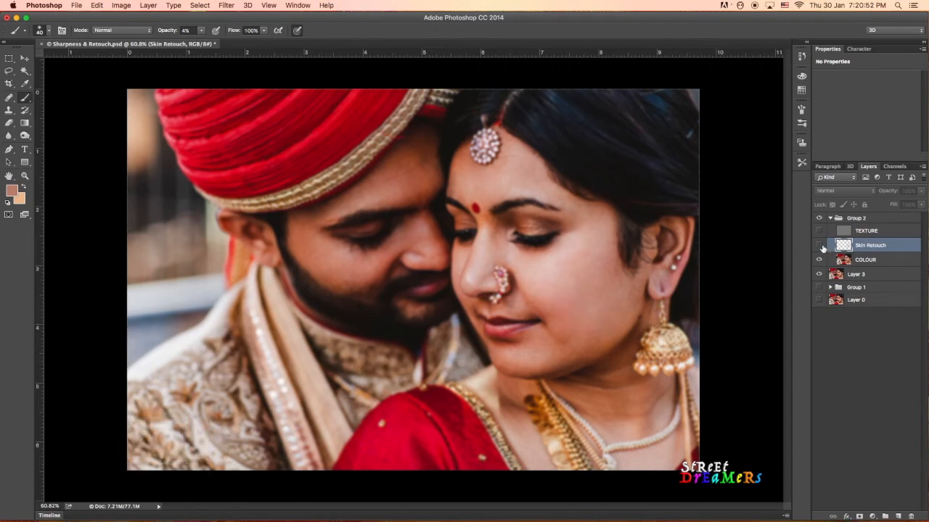
pyautogui.click(821, 246)
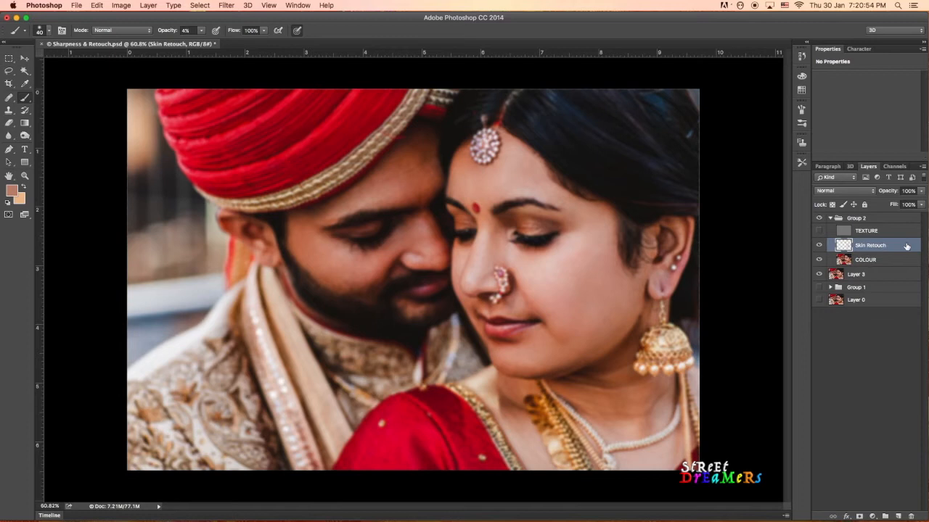
pyautogui.doubleClick(906, 247)
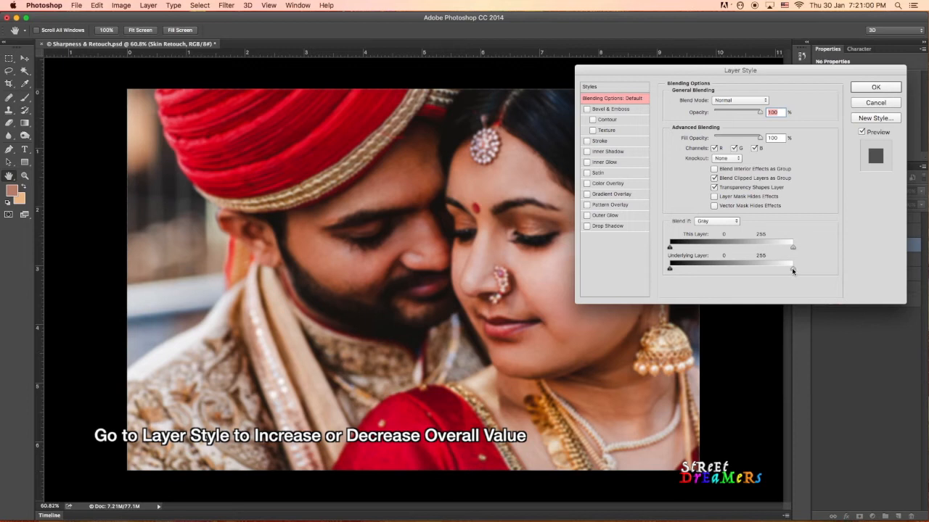
pyautogui.moveTo(739, 70); pyautogui.dragTo(240, 61)
pyautogui.moveTo(295, 261)
pyautogui.mouseDown()
pyautogui.moveTo(255, 260)
pyautogui.moveTo(293, 260)
pyautogui.mouseUp()
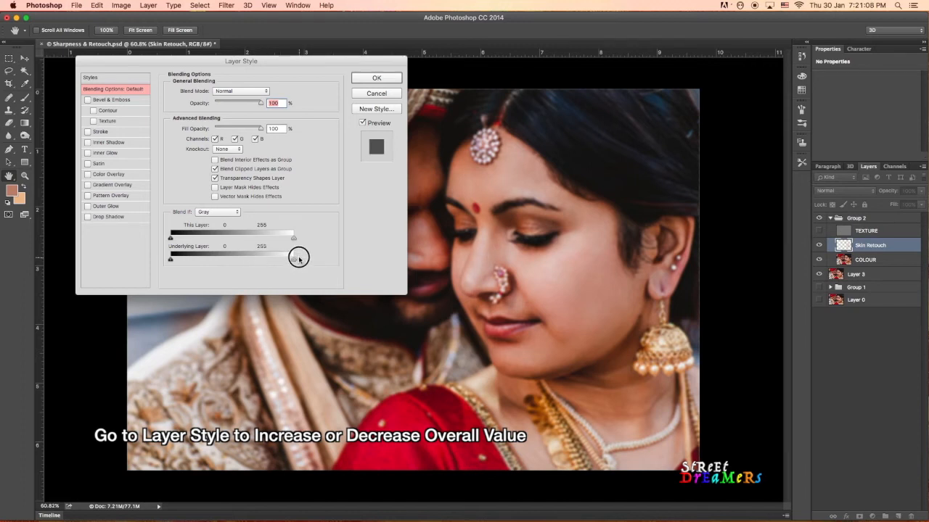
pyautogui.click(379, 96)
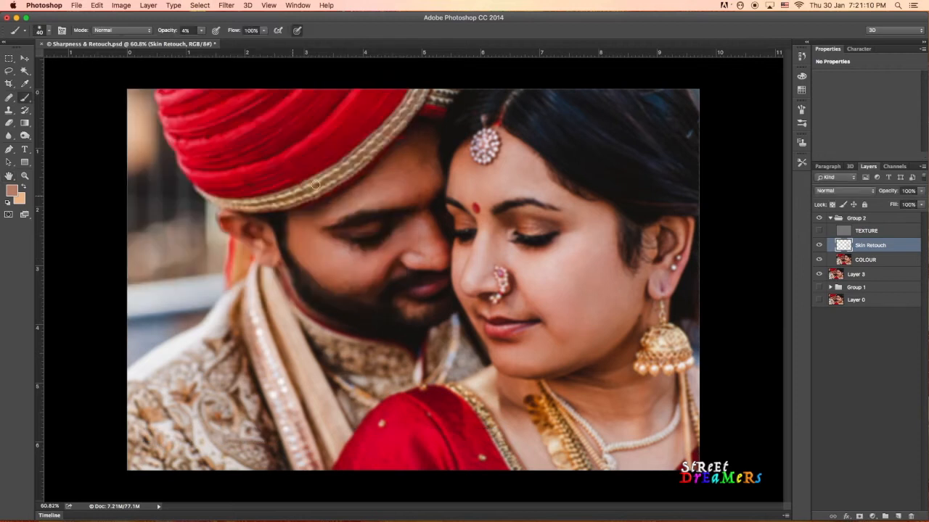
# Paint sampled skin tones over the groom's forehead below the turban with the 40 px brush
pyautogui.moveTo(415, 165)
pyautogui.mouseDown()
pyautogui.moveTo(412, 171)
pyautogui.moveTo(379, 183)
pyautogui.moveTo(417, 160)
pyautogui.moveTo(371, 184)
pyautogui.mouseUp()
pyautogui.keyDown('alt'); pyautogui.click(410, 161); pyautogui.keyUp('alt')
pyautogui.keyDown('alt'); pyautogui.click(391, 183); pyautogui.keyUp('alt')
pyautogui.keyDown('alt'); pyautogui.click(400, 165); pyautogui.keyUp('alt')
# Enlarge the brush to 60 px and blend the groom's forehead and temple with sampled skin tones
pyautogui.scroll(3, 393, 171)
pyautogui.press(']')
pyautogui.press(']')
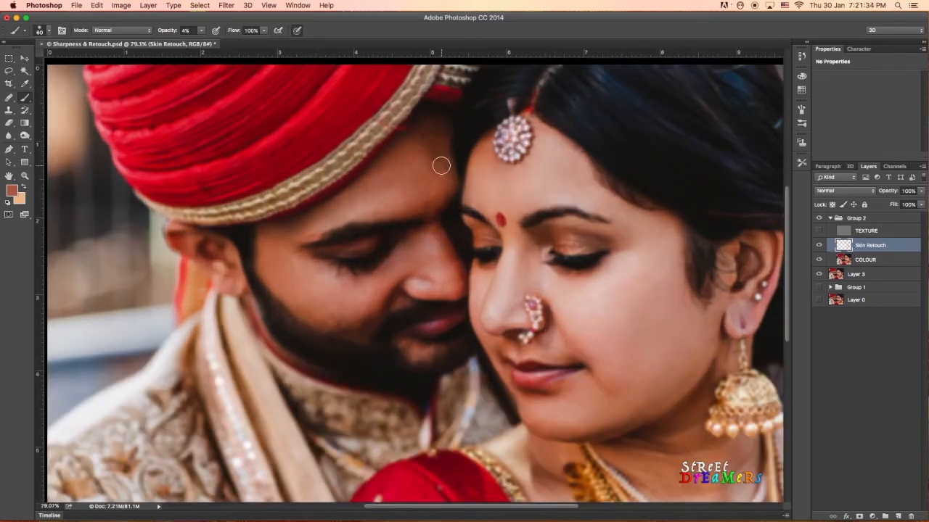
pyautogui.keyDown('alt'); pyautogui.click(383, 200); pyautogui.keyUp('alt')
pyautogui.keyDown('alt'); pyautogui.click(393, 183); pyautogui.keyUp('alt')
pyautogui.keyDown('alt'); pyautogui.click(378, 206); pyautogui.keyUp('alt')
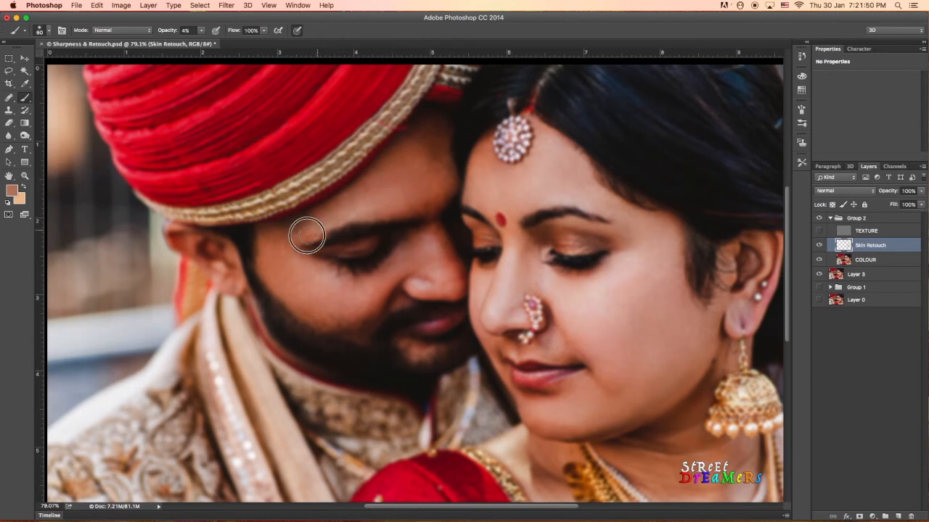
pyautogui.keyDown('alt'); pyautogui.click(267, 253); pyautogui.keyUp('alt')
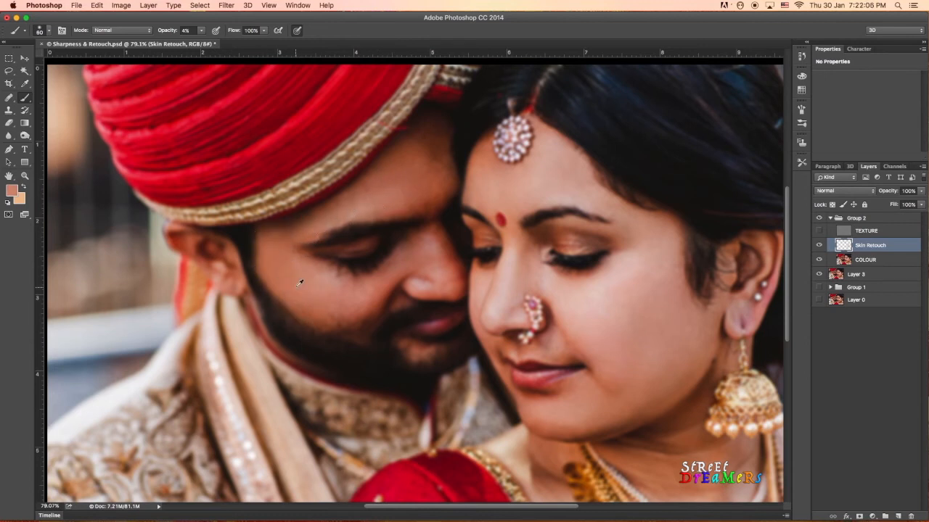
# Blend the groom's nose and the skin above his brow with sampled tones, and show the TEXTURE layer again
pyautogui.keyDown('alt'); pyautogui.click(447, 256); pyautogui.keyUp('alt')
pyautogui.keyDown('alt'); pyautogui.click(447, 257); pyautogui.keyUp('alt')
pyautogui.keyDown('alt'); pyautogui.click(401, 193); pyautogui.keyUp('alt')
pyautogui.keyDown('alt'); pyautogui.click(316, 216); pyautogui.keyUp('alt')
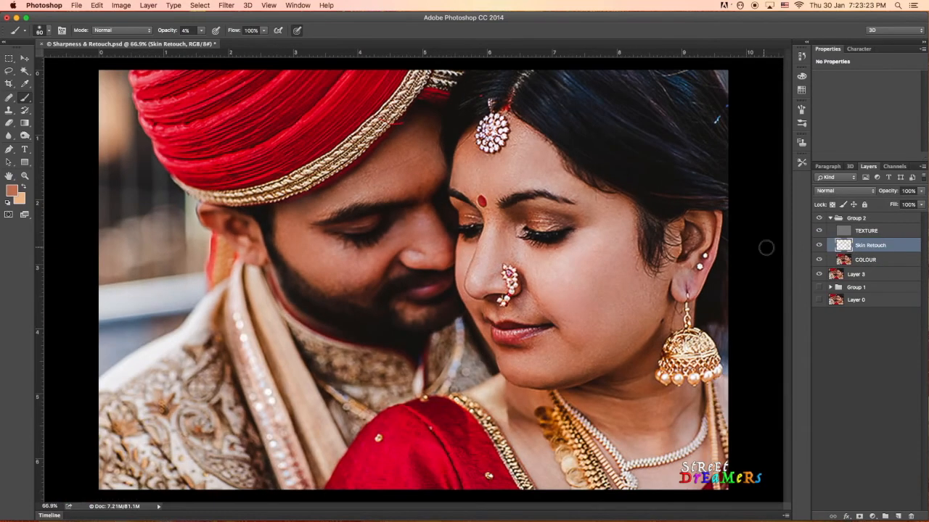
# Compare the full portrait with TEXTURE shown and the Skin Retouch layer toggled off and on, leaving Skin Retouch visible
pyautogui.click(819, 245)
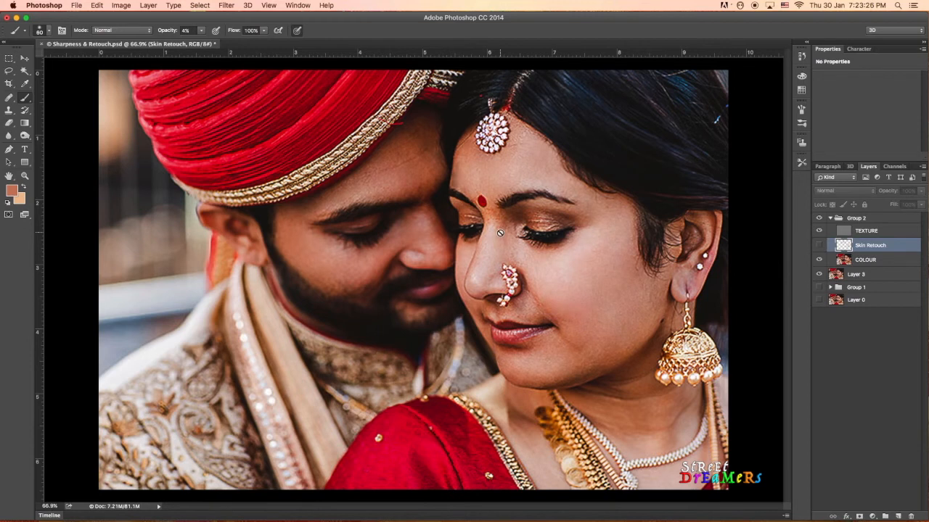
pyautogui.click(26, 59)
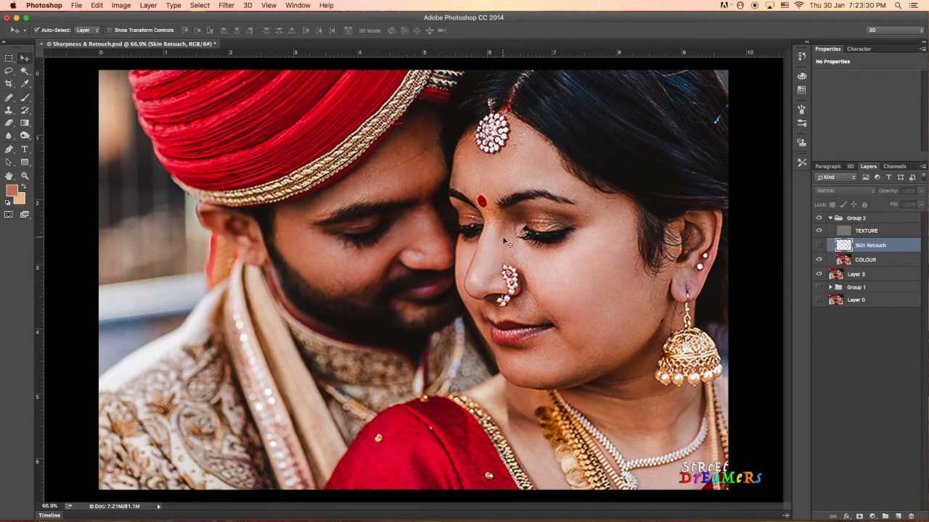
pyautogui.click(819, 246)
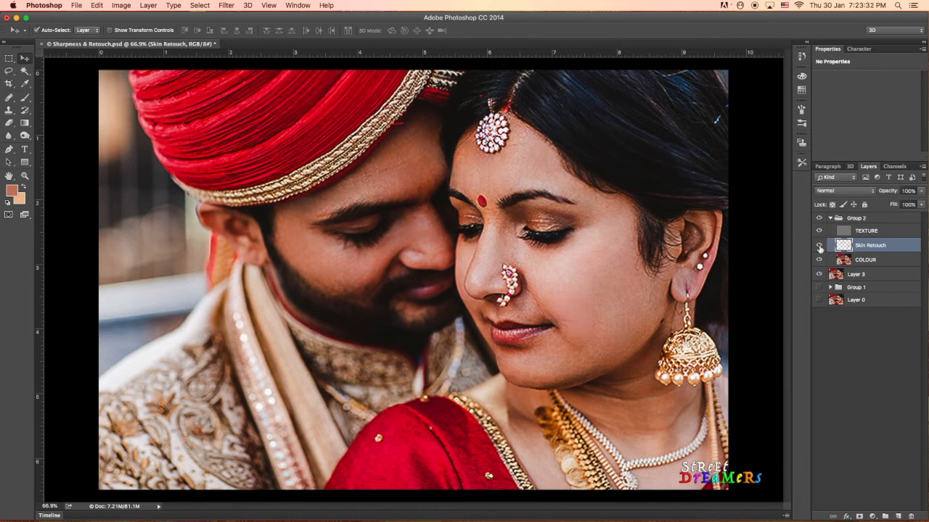
pyautogui.click(819, 246)
pyautogui.click(820, 248)
pyautogui.click(820, 249)
pyautogui.click(820, 248)
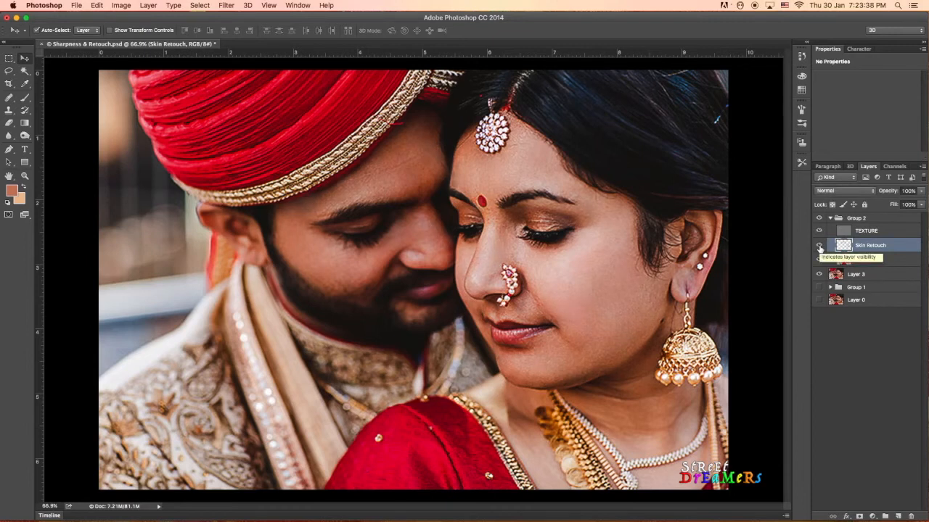
pyautogui.click(819, 249)
pyautogui.click(820, 248)
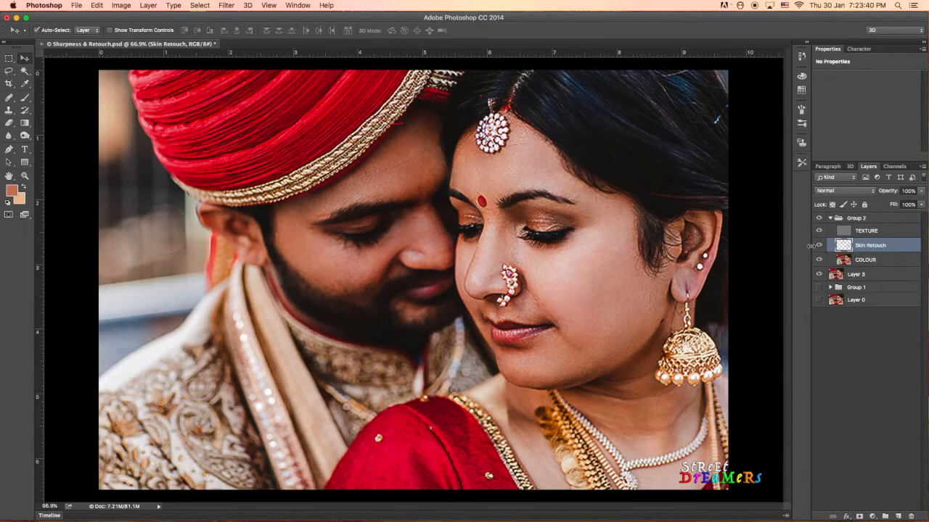
pyautogui.scroll(-2, 528, 257)
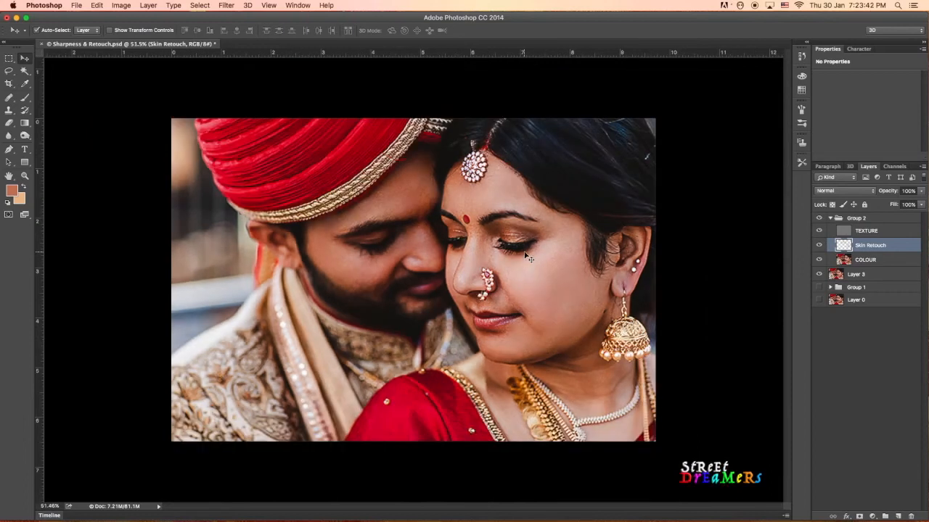
pyautogui.scroll(2, 494, 256)
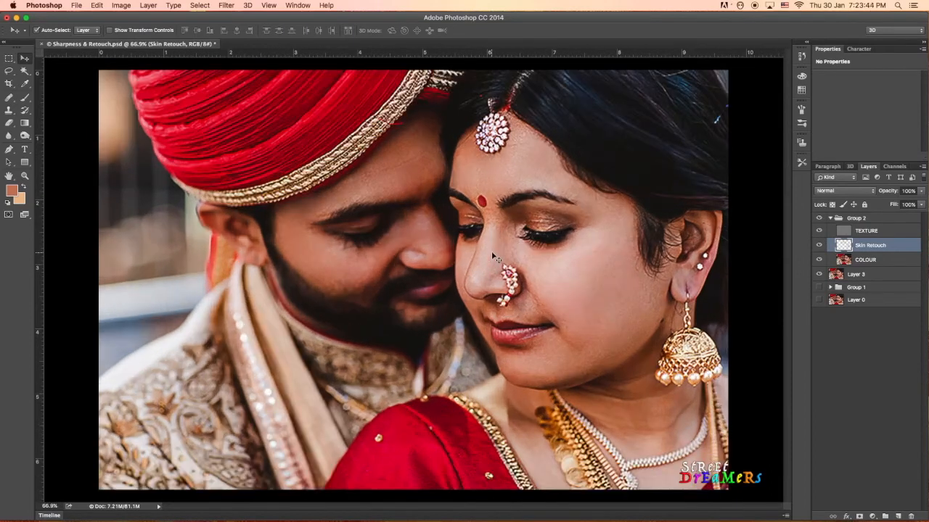
pyautogui.scroll(-2, 491, 251)
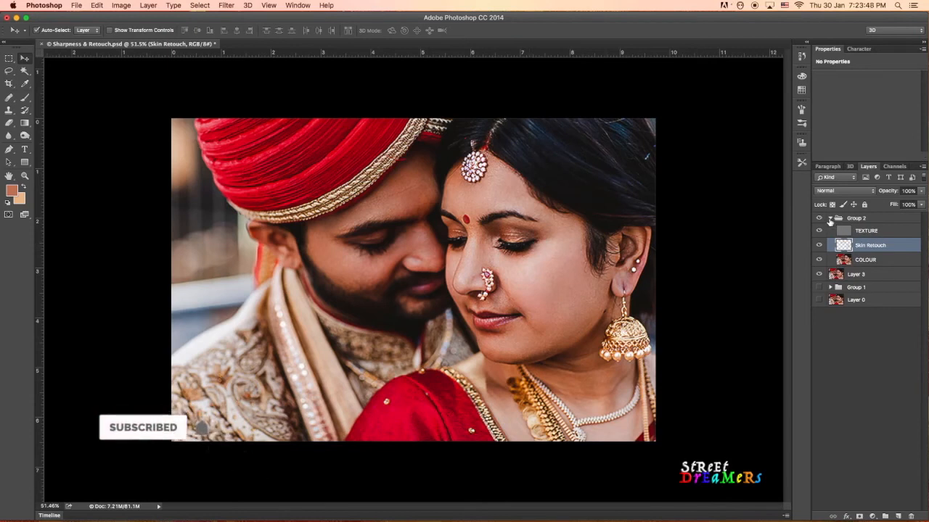
pyautogui.click(830, 218)
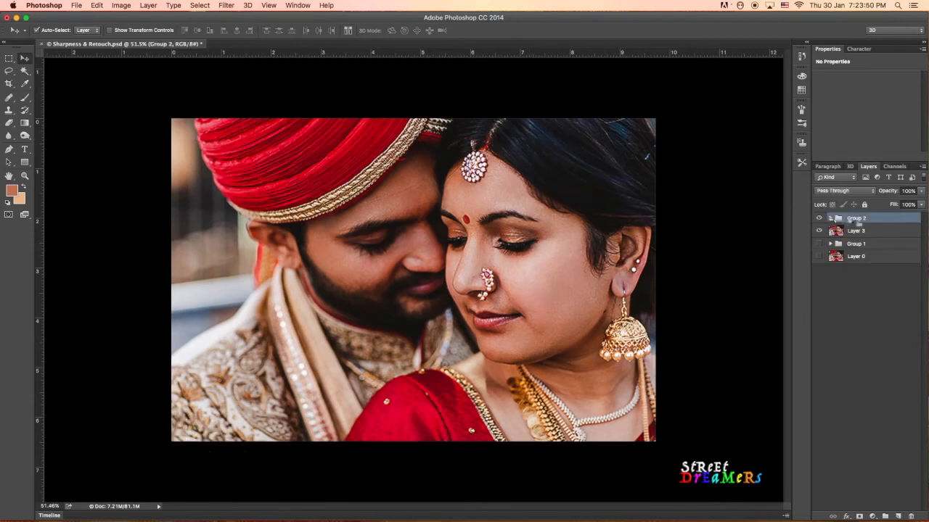
pyautogui.click(831, 219)
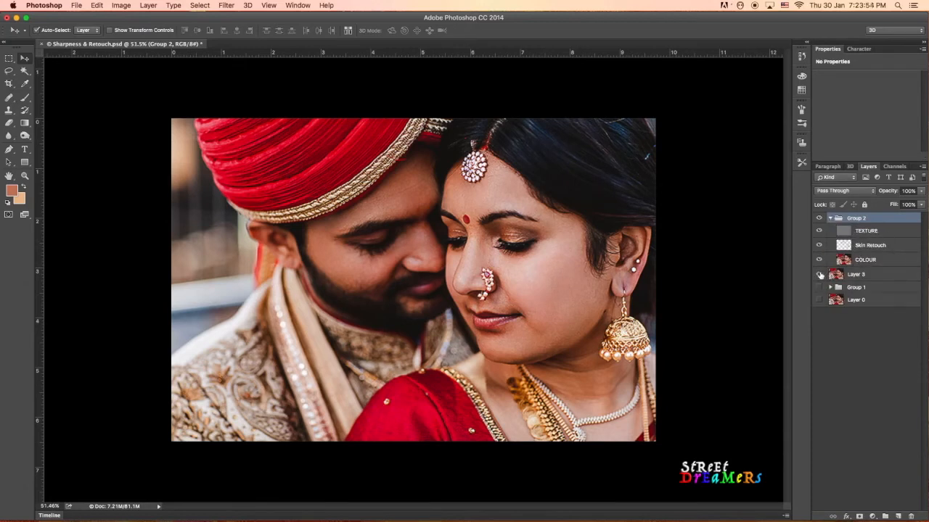
# Hide Layer 3, stamp all visible layers into a new merged layer above Group 2, and collapse the group
pyautogui.click(819, 275)
pyautogui.press('super+alt+shift+e')
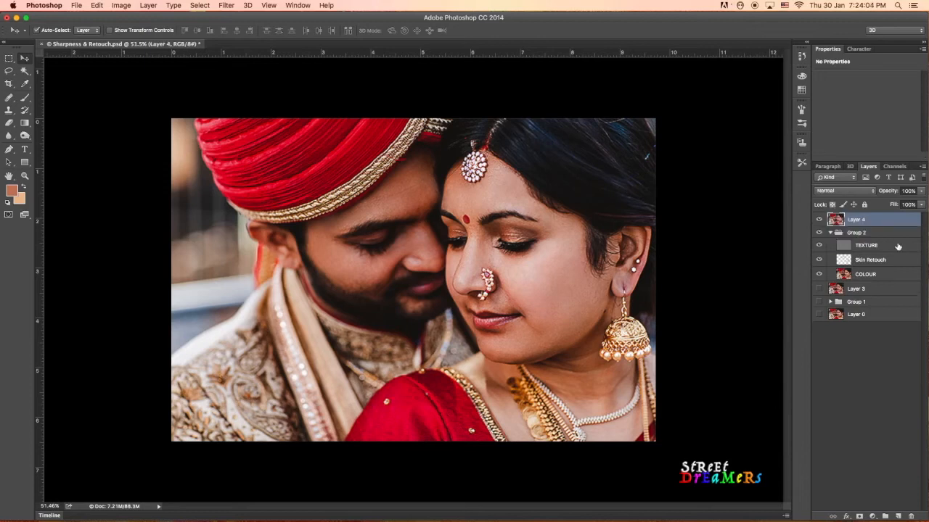
pyautogui.click(831, 232)
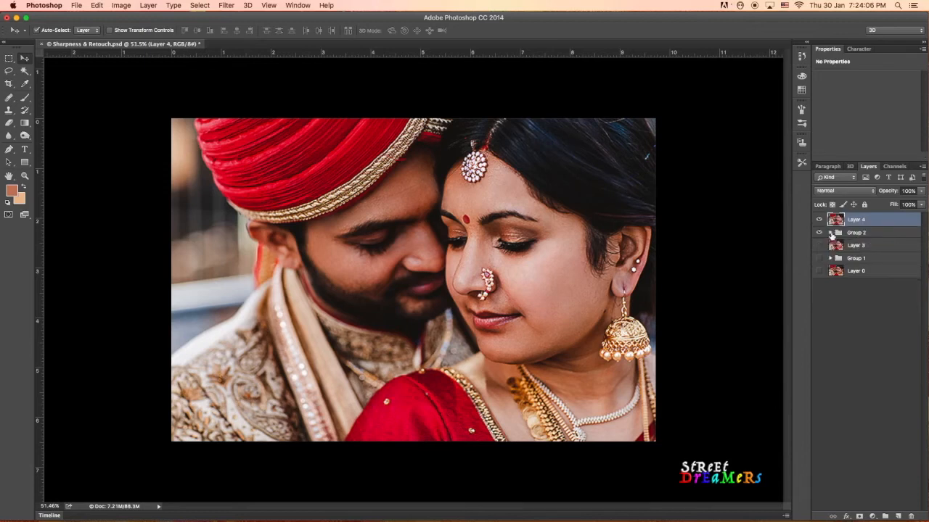
# Hide Group 2, show Layer 3, and toggle the merged top layer off and on to compare the portrait before and after retouching
pyautogui.click(819, 233)
pyautogui.click(820, 245)
pyautogui.click(820, 219)
pyautogui.click(820, 220)
pyautogui.click(820, 219)
pyautogui.click(820, 220)
pyautogui.click(820, 220)
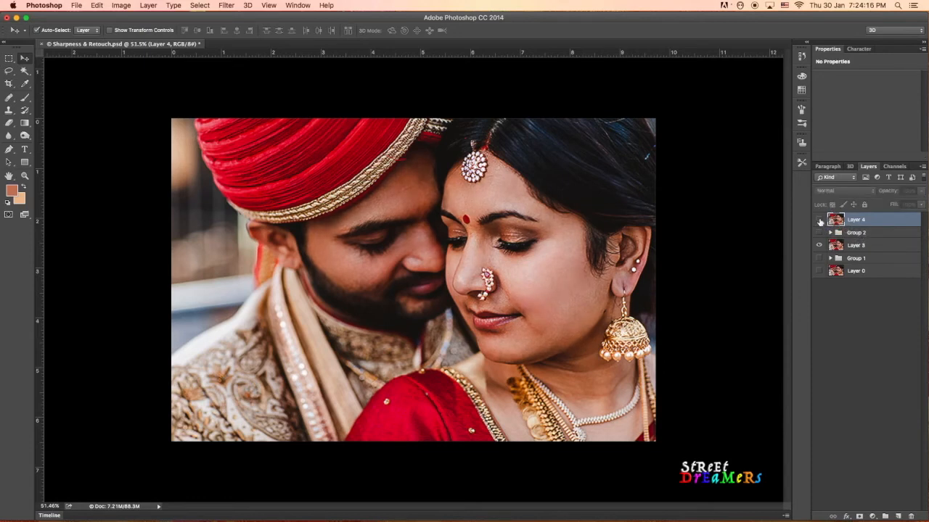
pyautogui.click(820, 220)
pyautogui.click(820, 220)
pyautogui.click(820, 220)
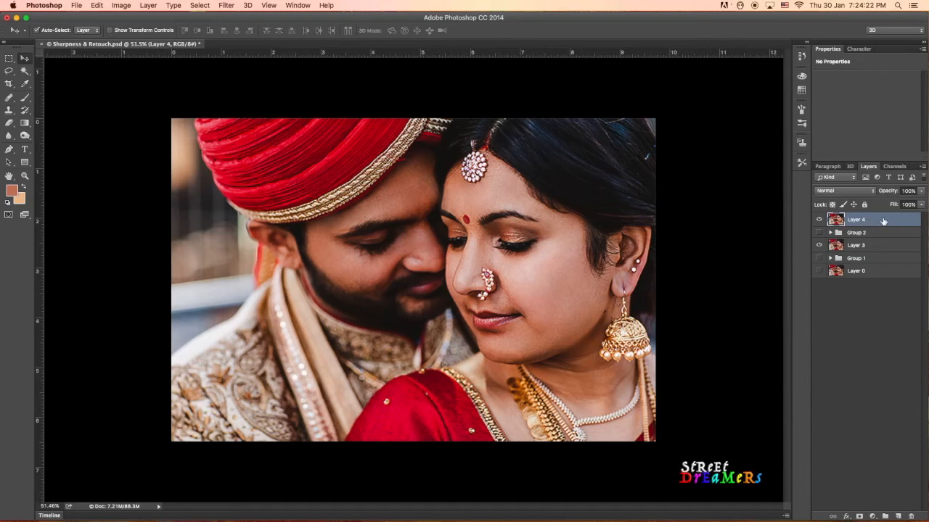
# Delete the merged top layer, and make Group 2 visible and expanded again
pyautogui.press('Delete')
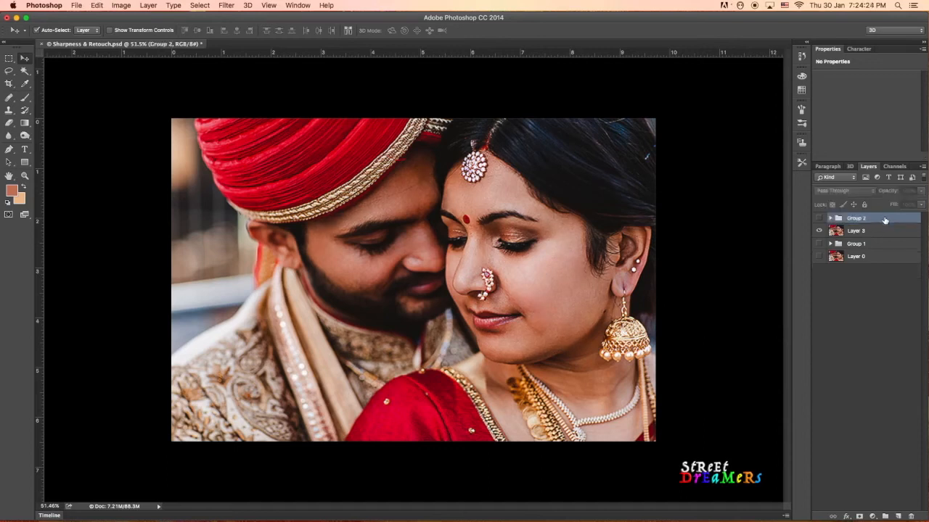
pyautogui.click(818, 218)
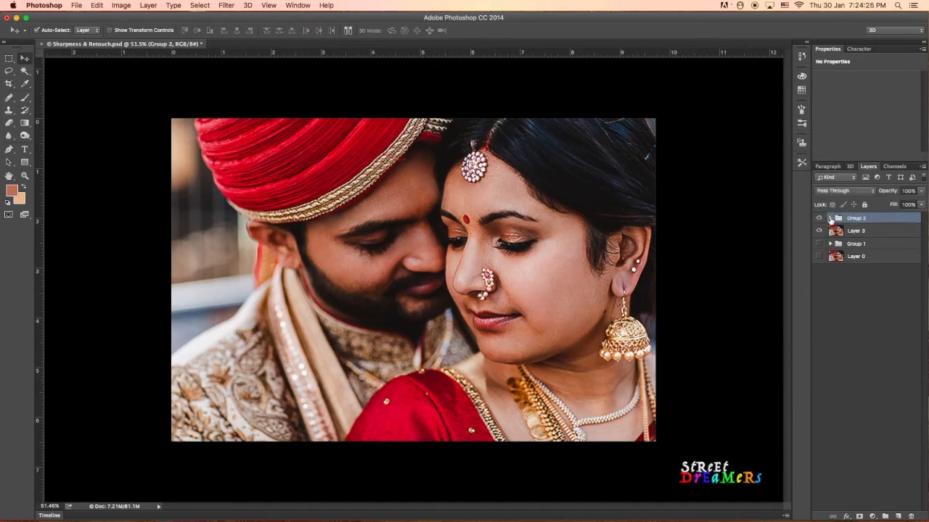
pyautogui.click(830, 219)
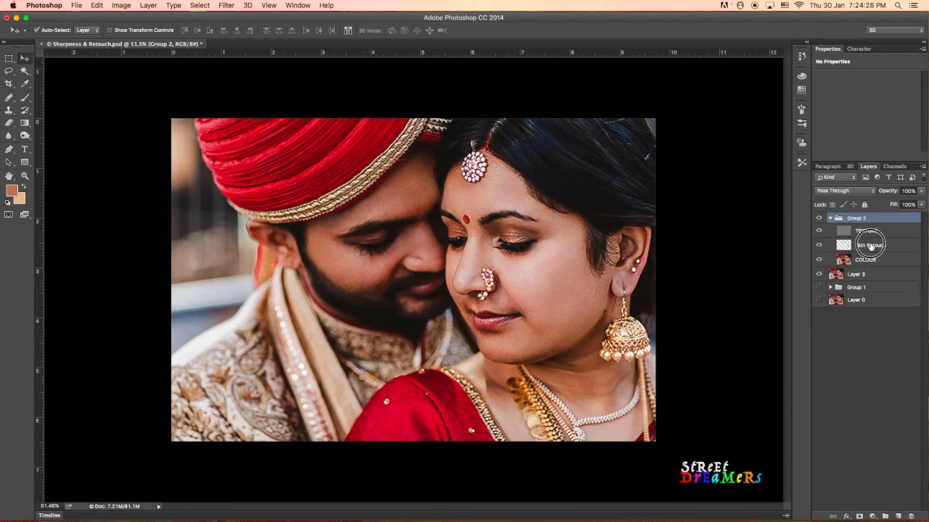
# With TEXTURE hidden, blend the side of the bride's nose near her inner eye on Skin Retouch with sampled tones, and show TEXTURE again
pyautogui.click(869, 245)
pyautogui.scroll(5, 468, 259)
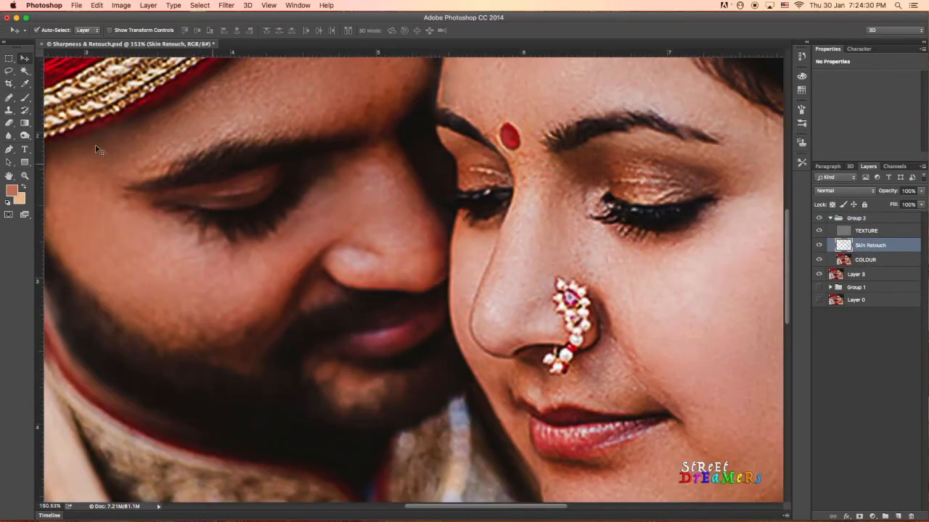
pyautogui.click(820, 230)
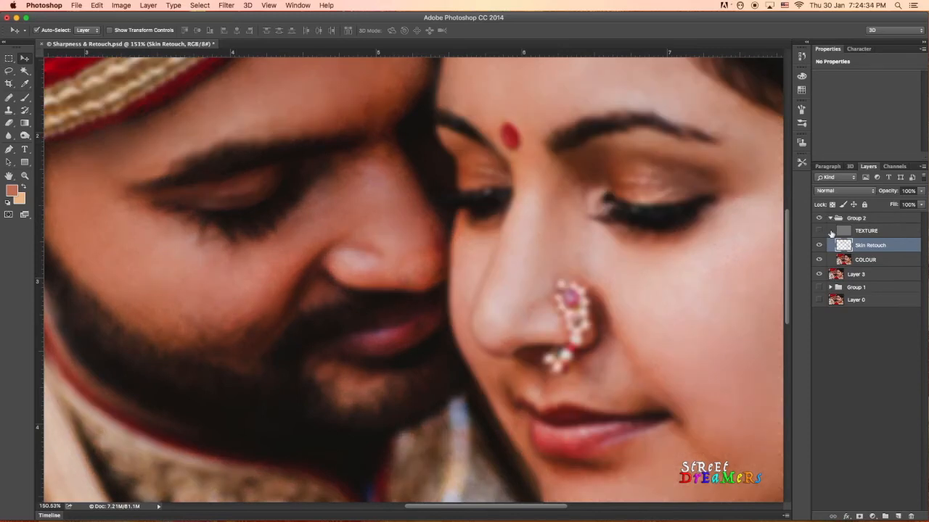
pyautogui.click(24, 98)
pyautogui.keyDown('alt'); pyautogui.click(576, 247); pyautogui.keyUp('alt')
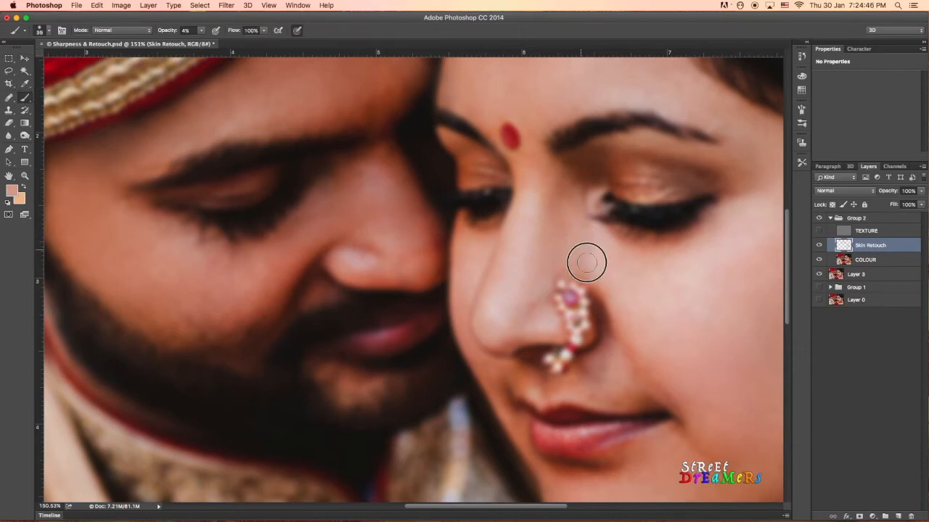
pyautogui.moveTo(569, 217); pyautogui.dragTo(556, 234)
pyautogui.keyDown('alt'); pyautogui.click(562, 198); pyautogui.keyUp('alt')
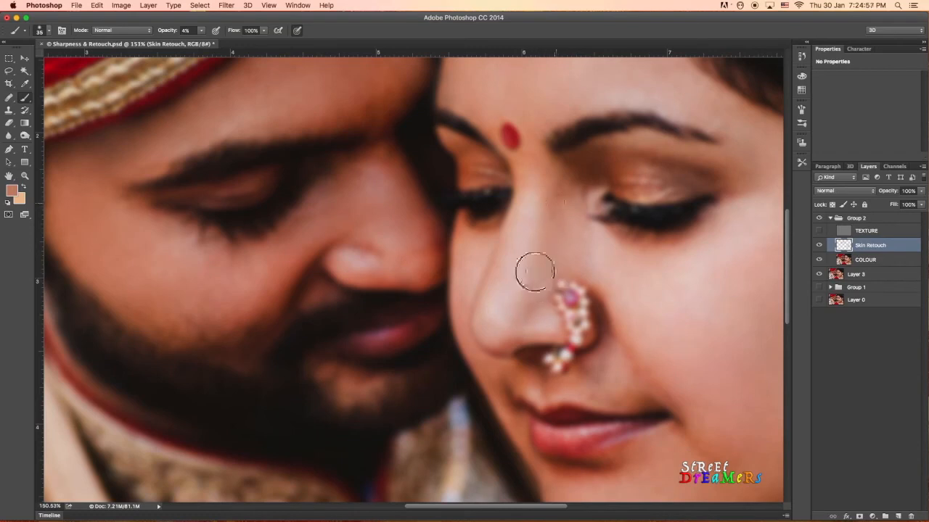
pyautogui.scroll(-3, 568, 275)
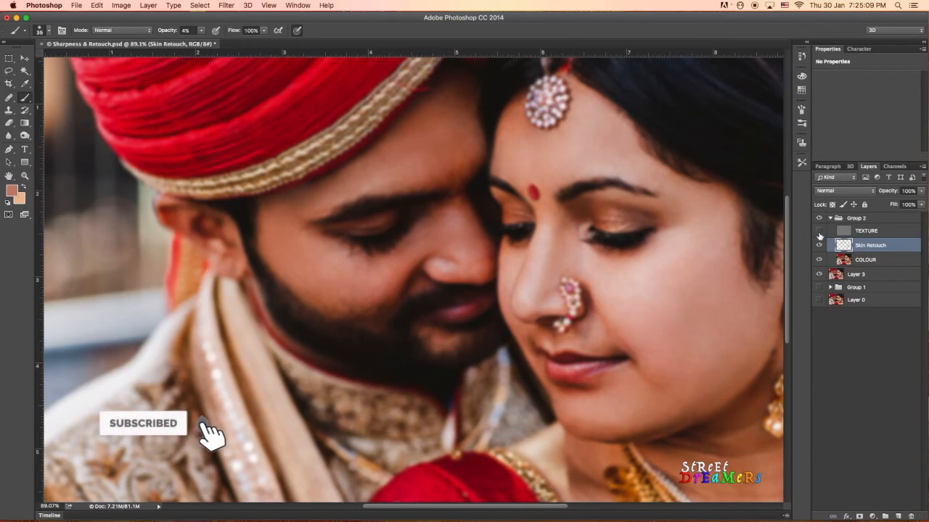
pyautogui.click(820, 232)
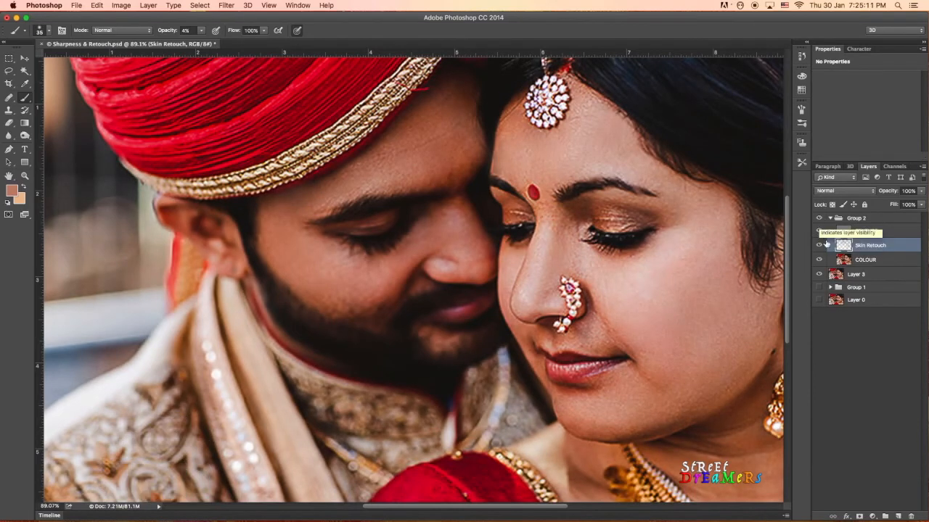
# Hide Layer 3 and try stamping the visible layers into a merged layer directly above COLOUR inside Group 2
pyautogui.click(819, 274)
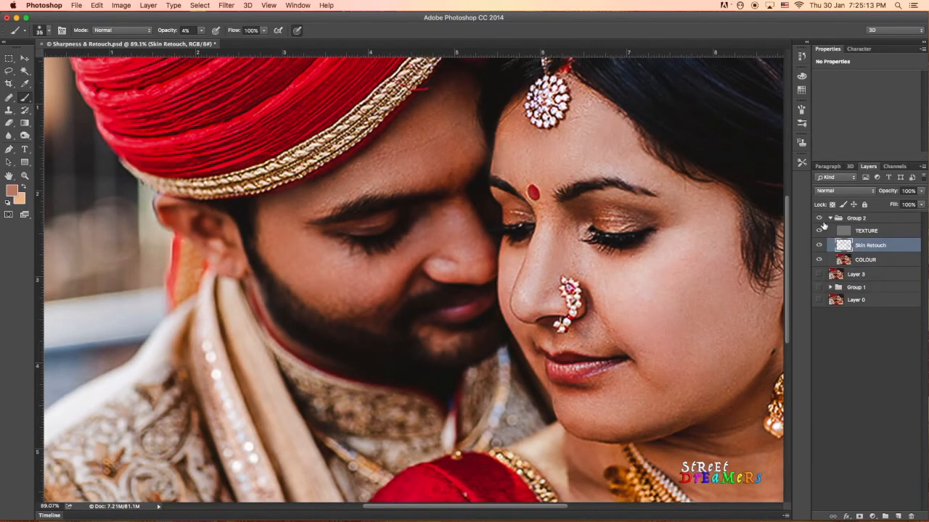
pyautogui.click(883, 260)
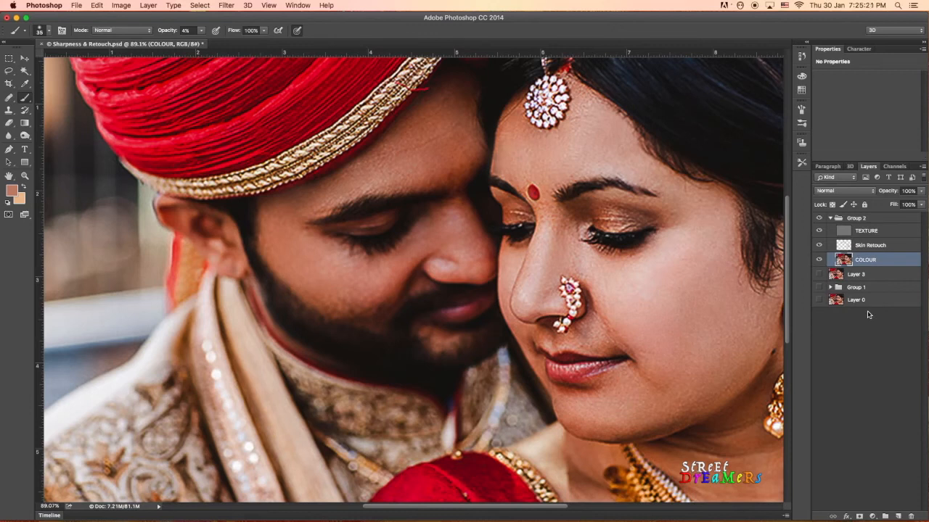
pyautogui.press('super+alt+shift+e')
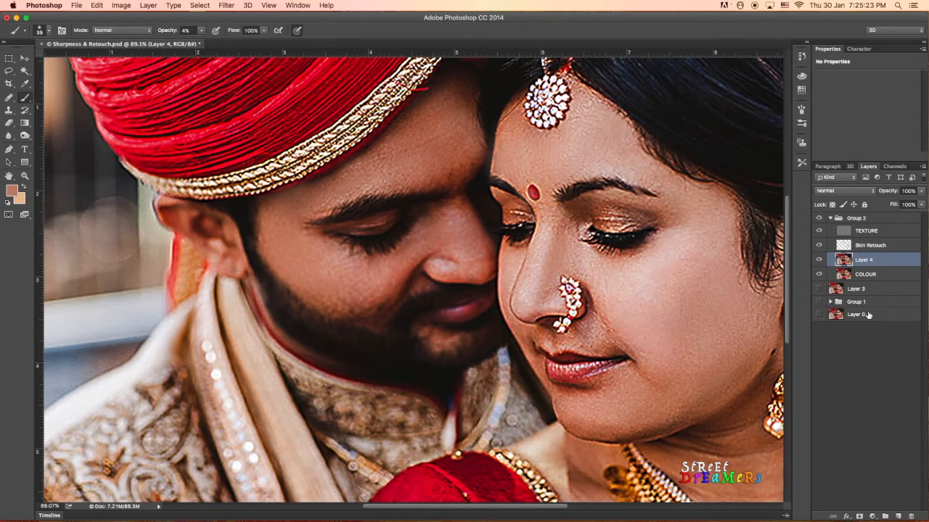
pyautogui.press('super+z')
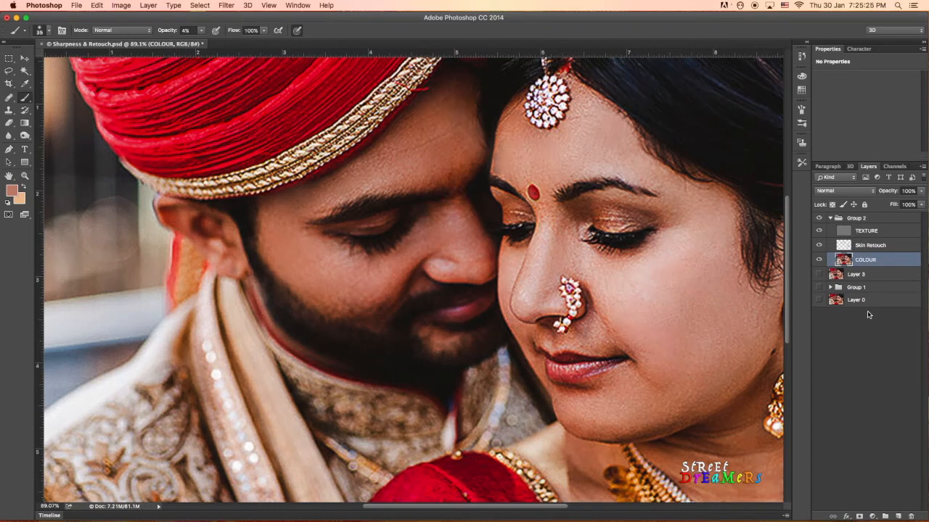
# Stamp the visible layers into a new merged layer above Group 2 and collapse the group
pyautogui.click(895, 220)
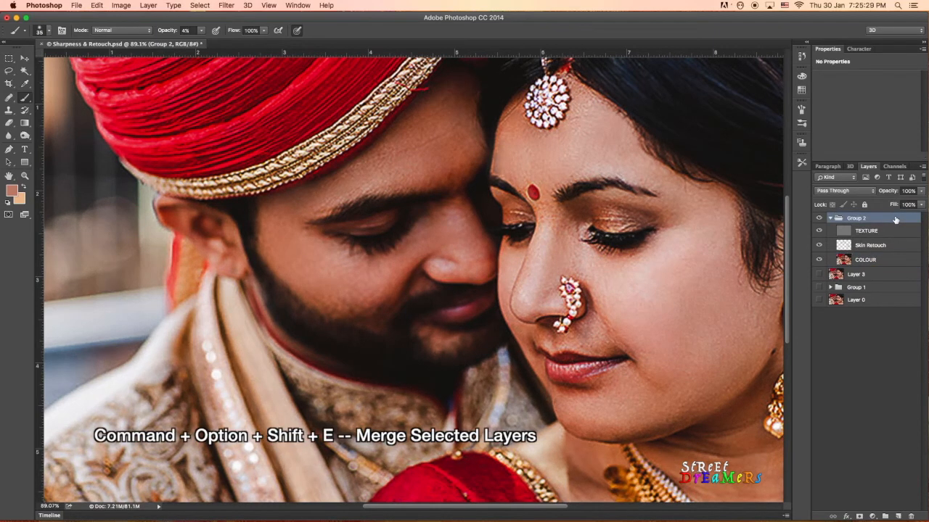
pyautogui.press('super+alt+shift+e')
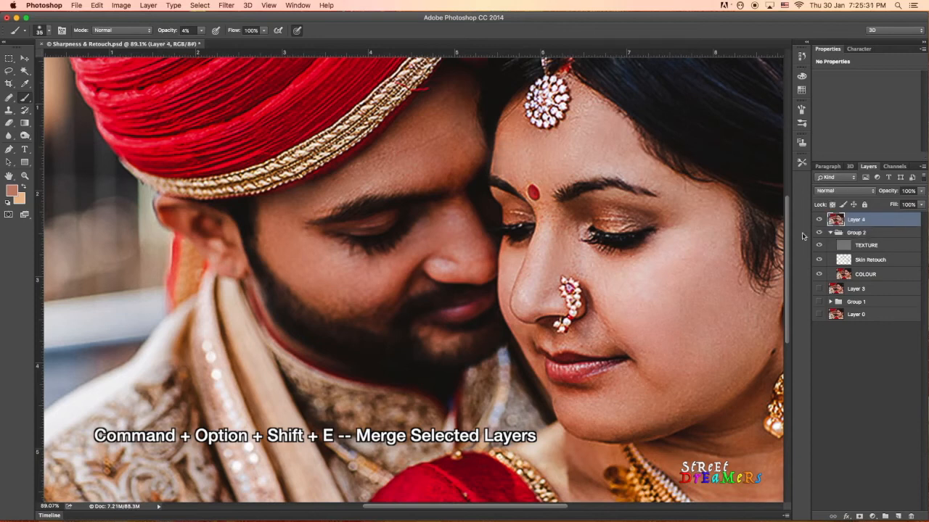
pyautogui.click(830, 233)
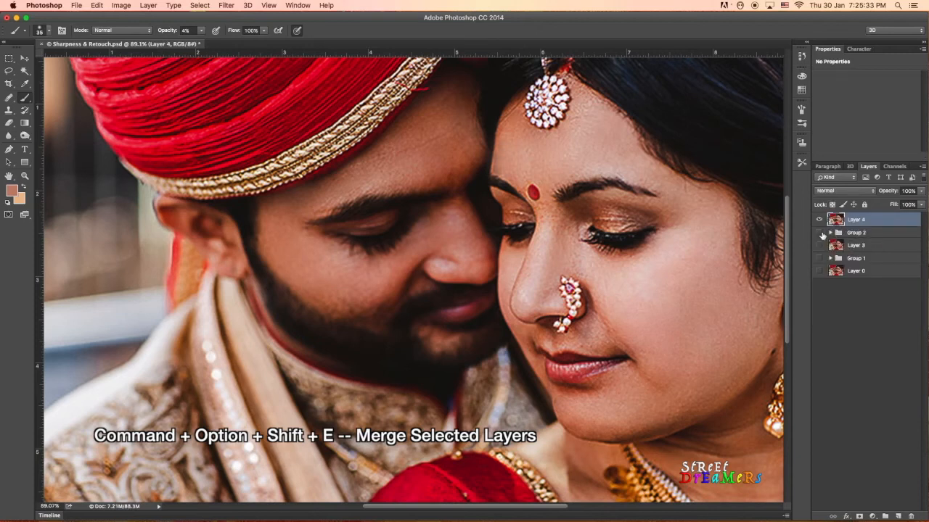
# Compare the close-up before and after retouching by showing Layer 3 and toggling the merged top layer off and on
pyautogui.click(819, 220)
pyautogui.click(819, 220)
pyautogui.click(819, 246)
pyautogui.click(819, 220)
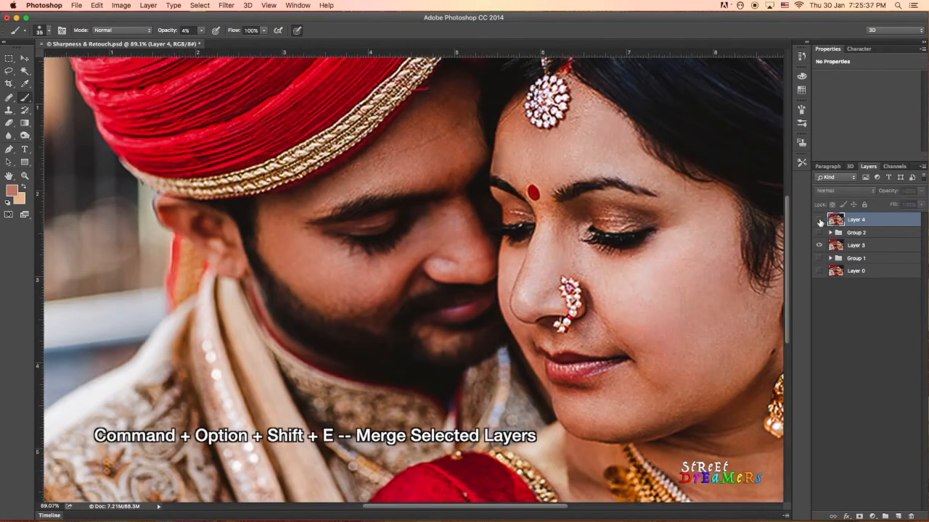
pyautogui.click(820, 219)
pyautogui.click(819, 219)
pyautogui.click(820, 220)
pyautogui.click(819, 220)
pyautogui.click(820, 220)
pyautogui.click(820, 220)
pyautogui.click(820, 220)
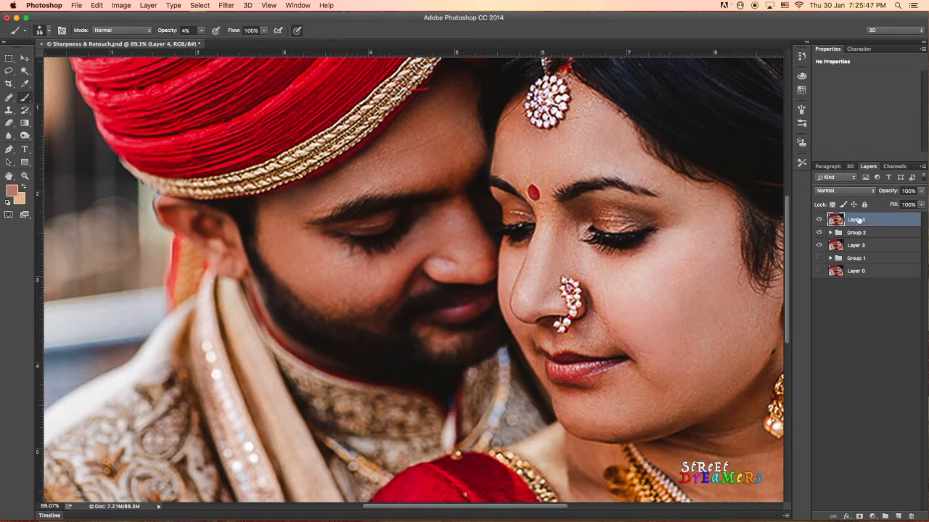
# Delete the merged top layer again, expand Group 2 and select the Skin Retouch layer
pyautogui.press('Delete')
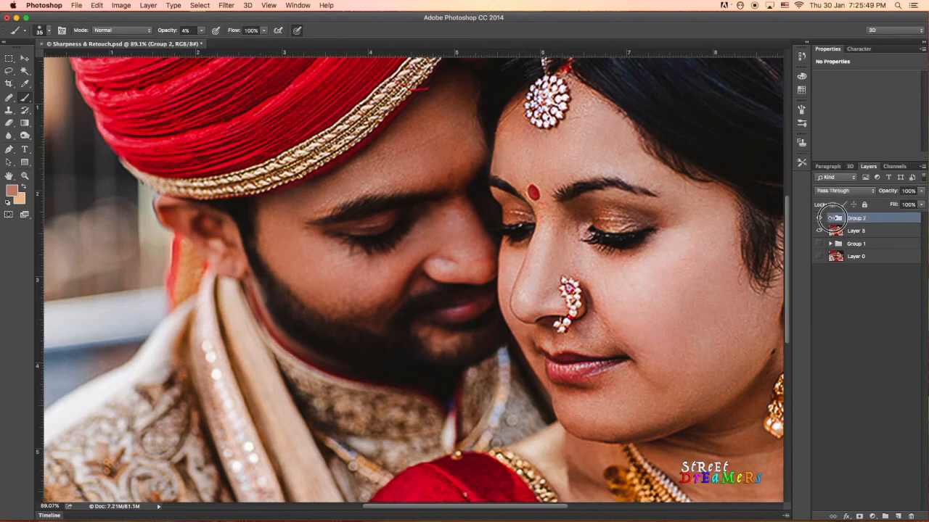
pyautogui.click(830, 217)
pyautogui.click(867, 246)
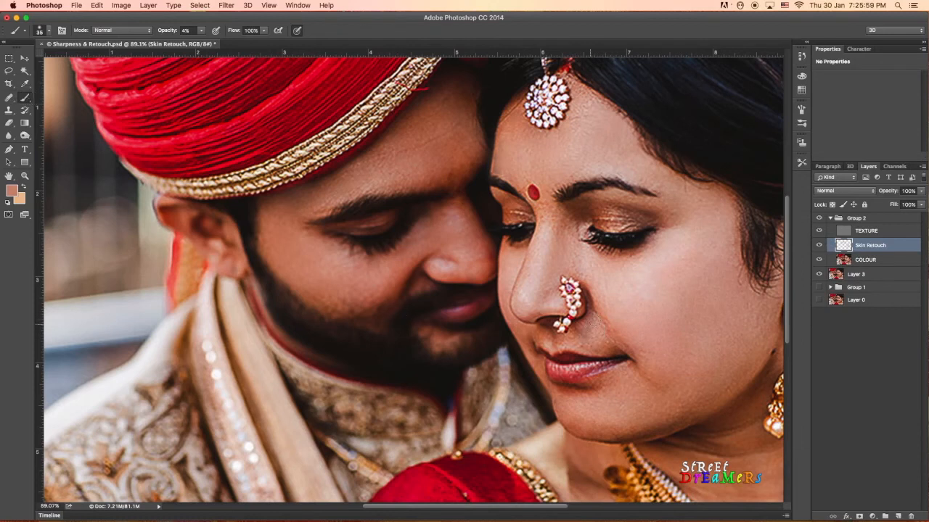
# Hide TEXTURE and paint sampled skin tones between the bride's nose ring and upper lip with the 35 px brush at 4% opacity
pyautogui.scroll(5, 592, 330)
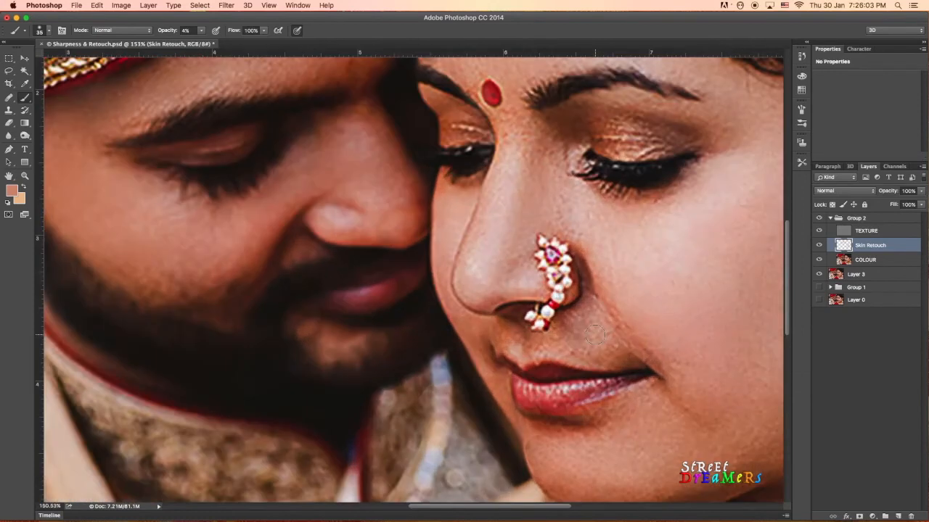
pyautogui.scroll(2, 592, 330)
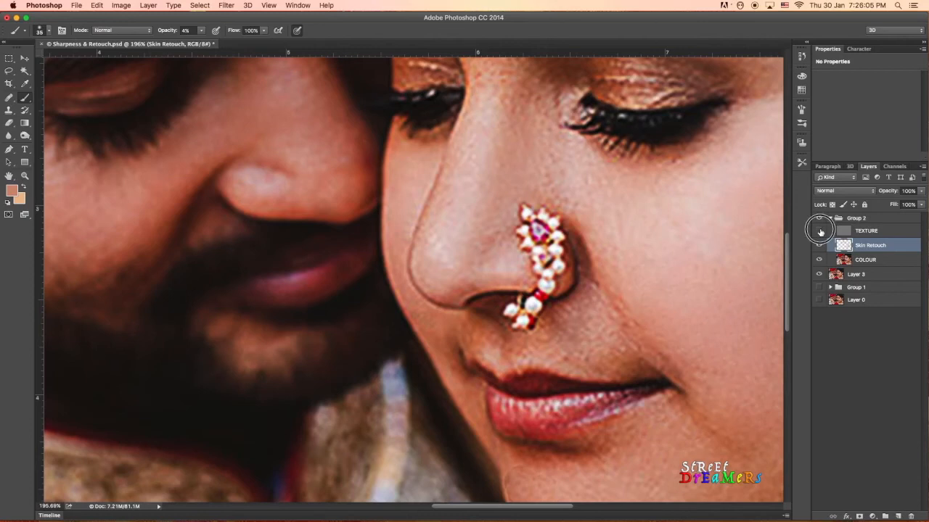
pyautogui.click(820, 231)
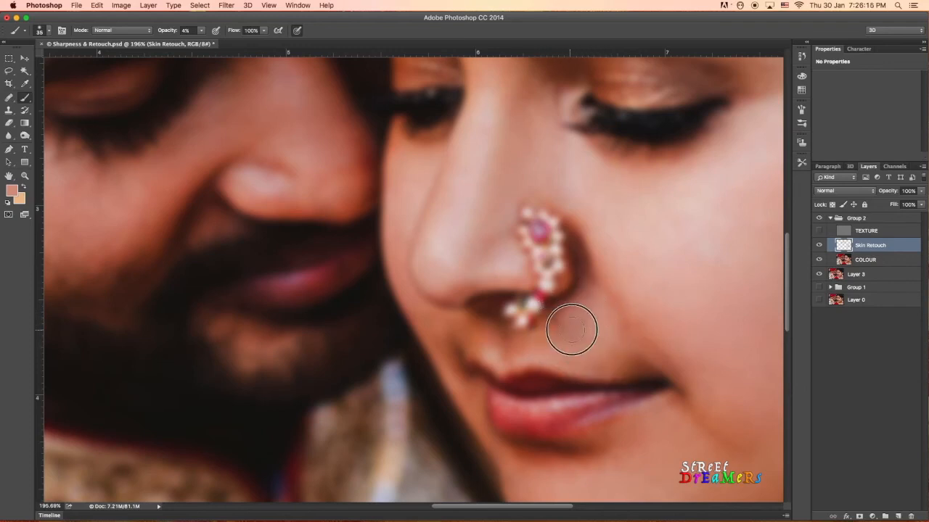
pyautogui.keyDown('alt'); pyautogui.click(534, 357); pyautogui.keyUp('alt')
pyautogui.moveTo(553, 349)
pyautogui.mouseDown()
pyautogui.moveTo(567, 331)
pyautogui.moveTo(542, 334)
pyautogui.moveTo(554, 341)
pyautogui.mouseUp()
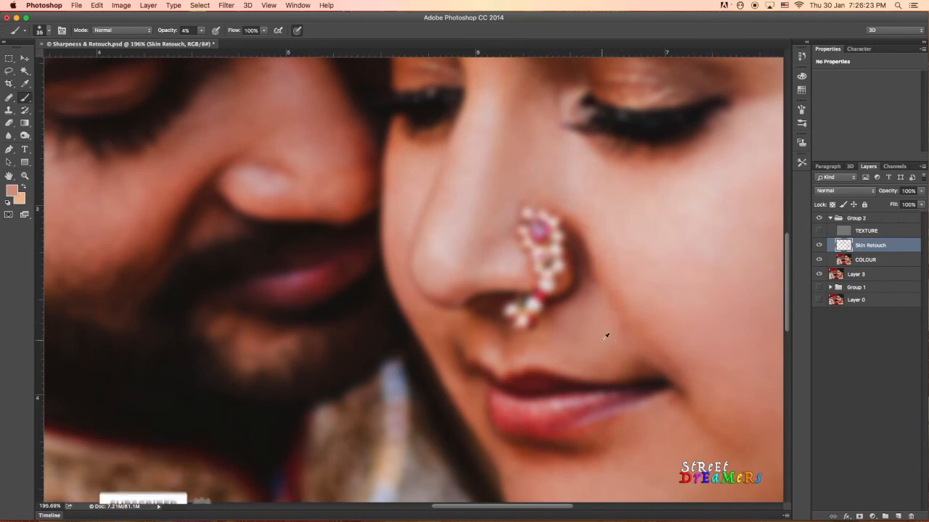
pyautogui.moveTo(614, 363); pyautogui.dragTo(556, 348)
pyautogui.keyDown('alt'); pyautogui.click(591, 326); pyautogui.keyUp('alt')
pyautogui.moveTo(560, 315); pyautogui.dragTo(550, 323)
pyautogui.keyDown('alt'); pyautogui.click(539, 333); pyautogui.keyUp('alt')
pyautogui.keyDown('alt'); pyautogui.click(513, 341); pyautogui.keyUp('alt')
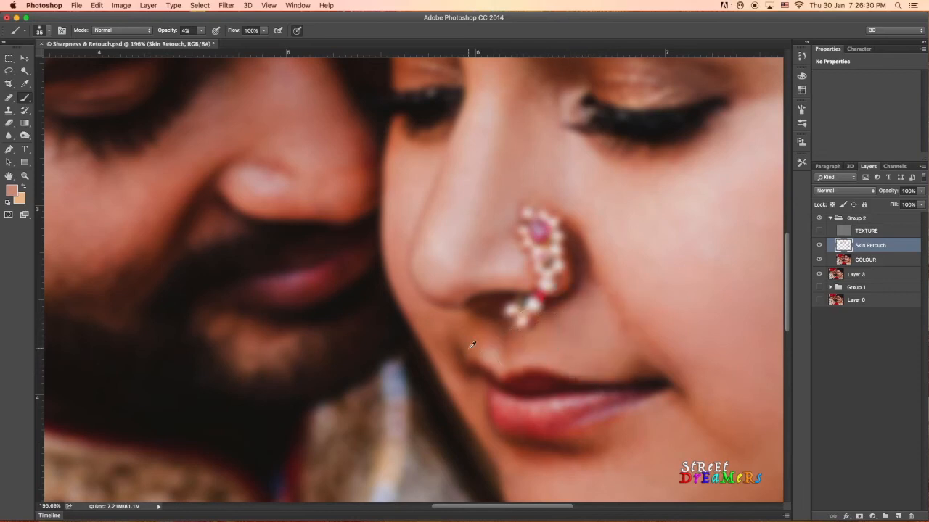
# Even out the skin above the bride's upper lip from beneath her nostrils to her cheek with sampled tones, and show TEXTURE again
pyautogui.keyDown('alt'); pyautogui.click(529, 342); pyautogui.keyUp('alt')
pyautogui.moveTo(529, 342)
pyautogui.mouseDown()
pyautogui.moveTo(502, 343)
pyautogui.moveTo(545, 347)
pyautogui.mouseUp()
pyautogui.keyDown('alt'); pyautogui.click(484, 335); pyautogui.keyUp('alt')
pyautogui.moveTo(475, 345); pyautogui.dragTo(472, 341)
pyautogui.keyDown('alt'); pyautogui.click(483, 340); pyautogui.keyUp('alt')
pyautogui.moveTo(488, 342)
pyautogui.mouseDown()
pyautogui.moveTo(500, 346)
pyautogui.moveTo(497, 339)
pyautogui.mouseUp()
pyautogui.keyDown('alt'); pyautogui.click(555, 335); pyautogui.keyUp('alt')
pyautogui.moveTo(568, 339)
pyautogui.mouseDown()
pyautogui.moveTo(586, 314)
pyautogui.moveTo(581, 325)
pyautogui.mouseUp()
pyautogui.keyDown('alt'); pyautogui.click(537, 344); pyautogui.keyUp('alt')
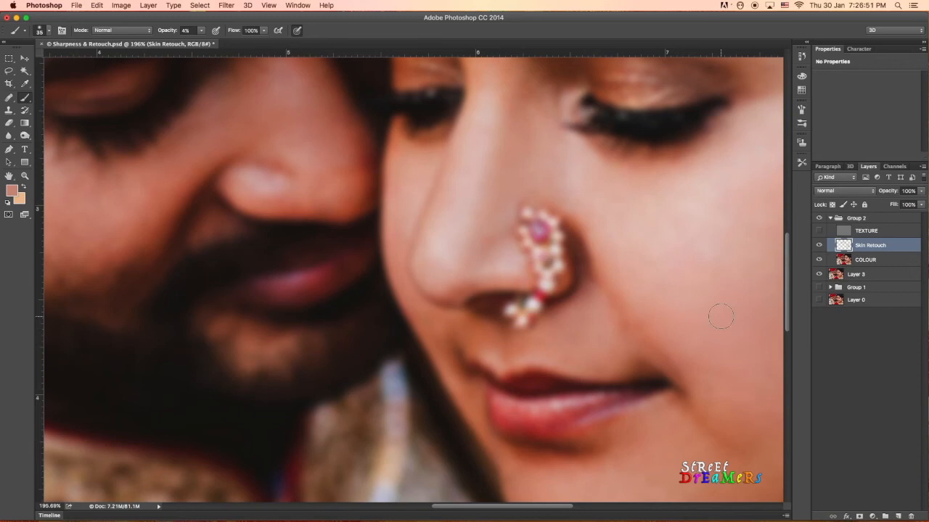
pyautogui.click(820, 231)
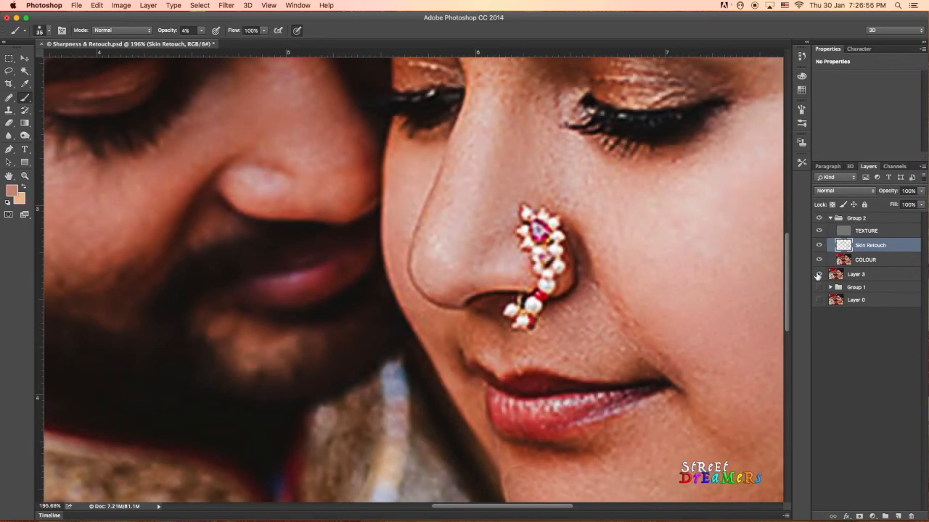
# Collapse Group 2, stamp the retouched image with Layer 3 hidden into a merged top layer, hide Group 2 and show Layer 3
pyautogui.click(819, 218)
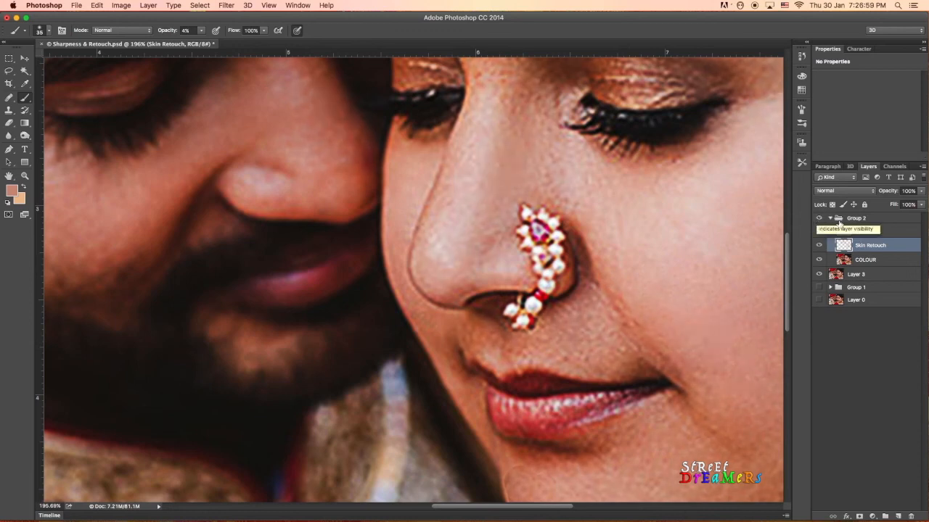
pyautogui.click(830, 217)
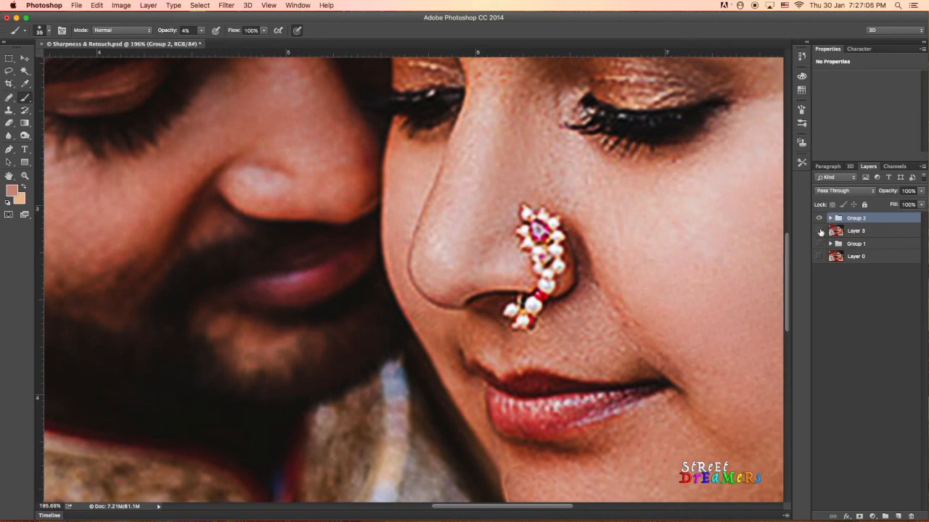
pyautogui.press('super+alt+shift+e')
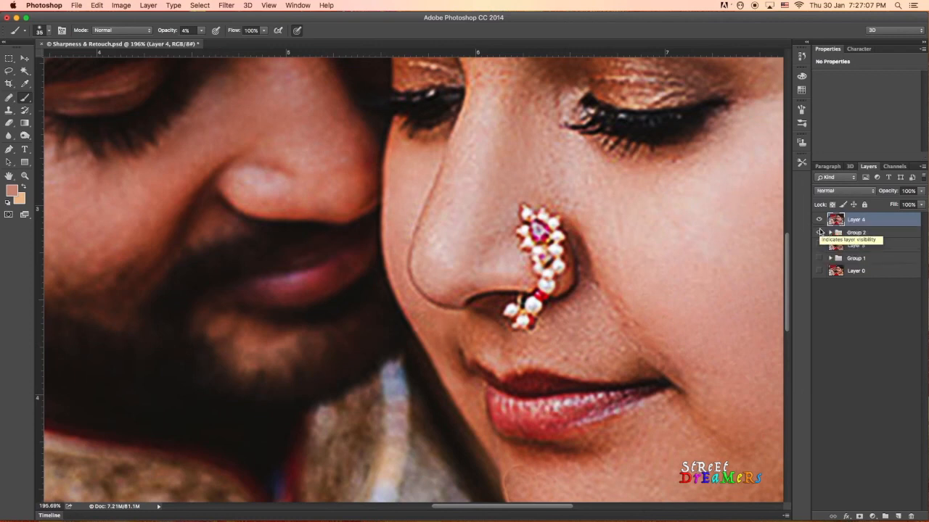
pyautogui.click(820, 233)
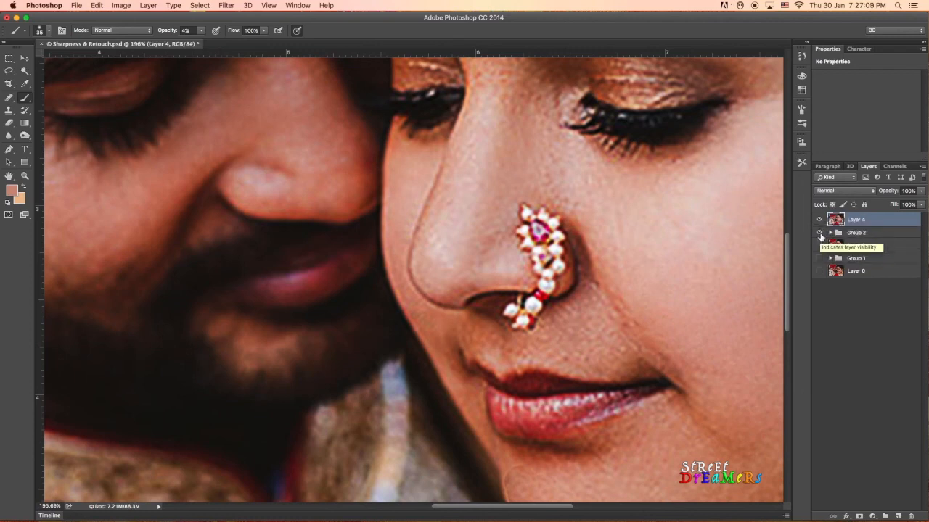
pyautogui.click(818, 246)
# Compare before and after retouching, close up and across the whole portrait, by toggling the merged top layer off and on
pyautogui.click(819, 220)
pyautogui.click(819, 220)
pyautogui.scroll(-2, 591, 260)
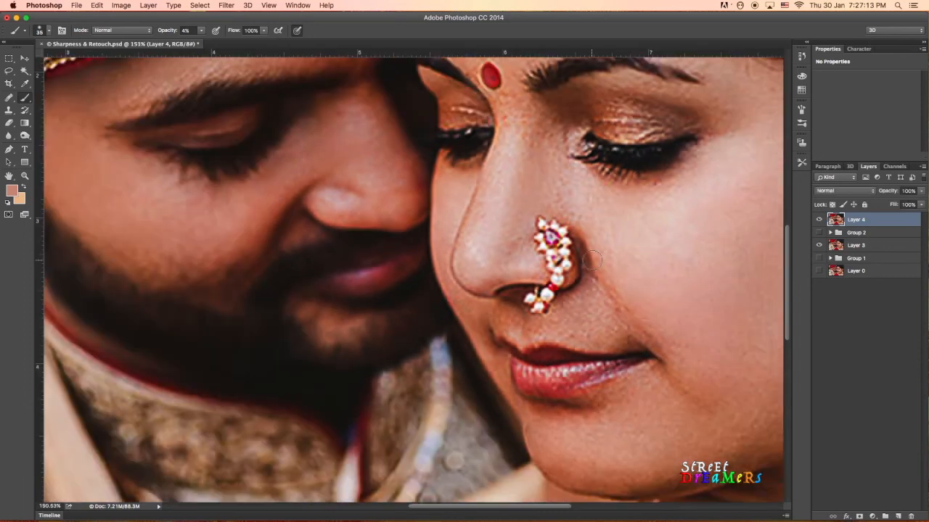
pyautogui.scroll(-3, 591, 259)
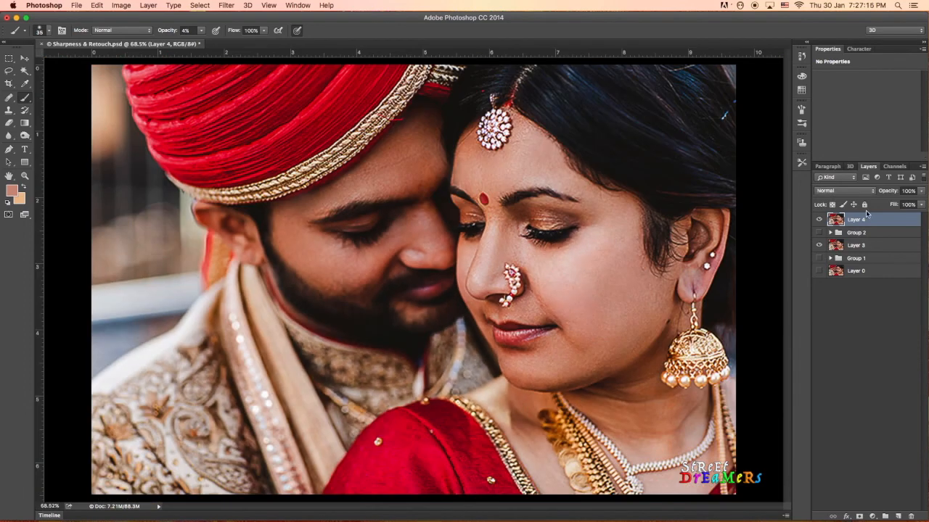
pyautogui.click(819, 220)
pyautogui.click(819, 220)
pyautogui.click(819, 219)
pyautogui.click(819, 220)
# Delete the merged top layer, expand Group 2, make it visible again and select the Skin Retouch layer
pyautogui.click(831, 233)
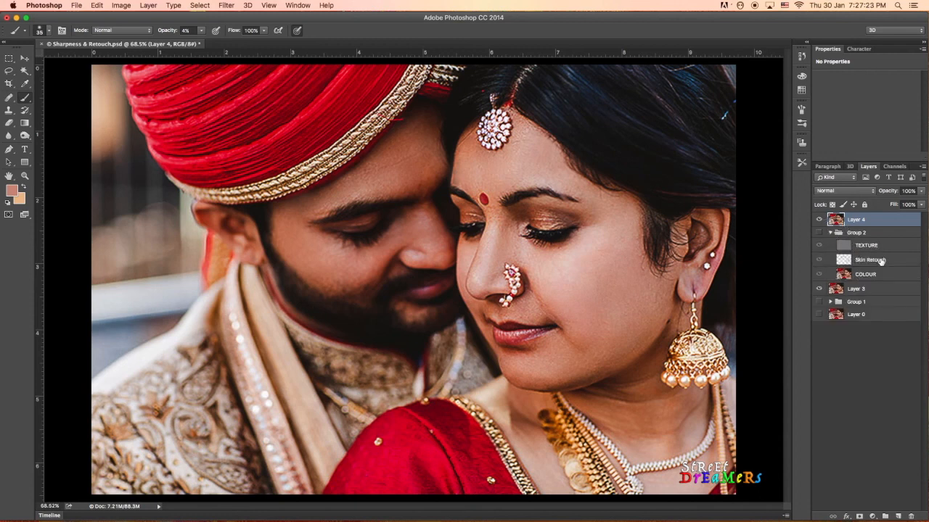
pyautogui.click(879, 260)
pyautogui.click(819, 220)
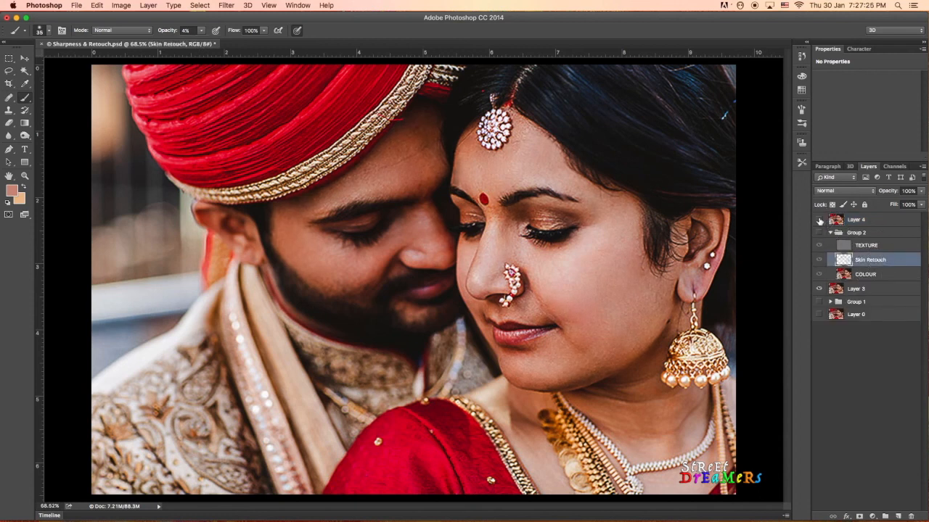
pyautogui.press('super+z')
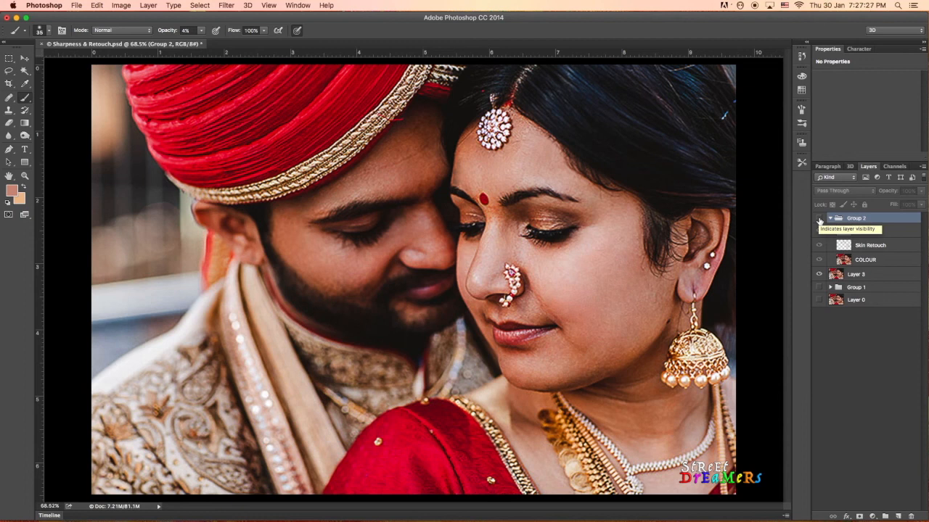
pyautogui.click(819, 219)
pyautogui.click(881, 246)
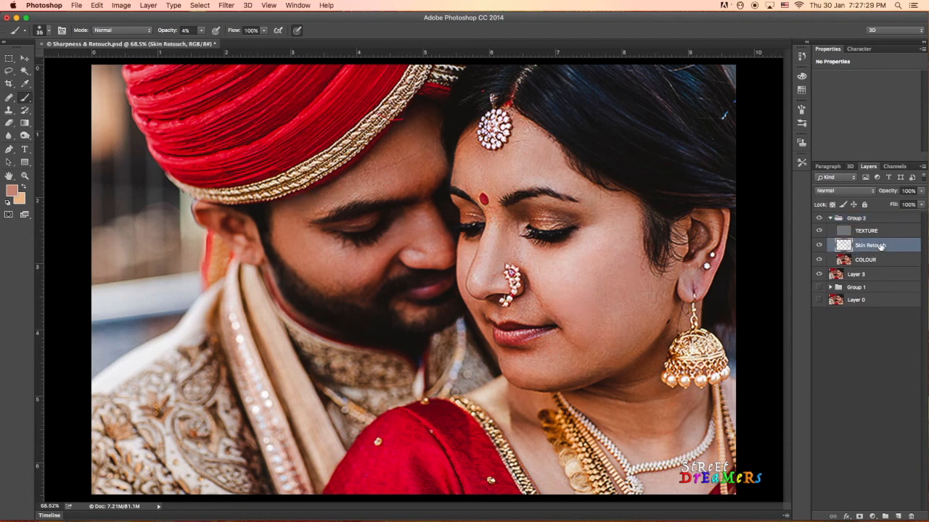
# With TEXTURE hidden, smooth the skin between the bride's nose ring and smile line using sampled tones at 4% opacity, and show TEXTURE again
pyautogui.scroll(5, 533, 305)
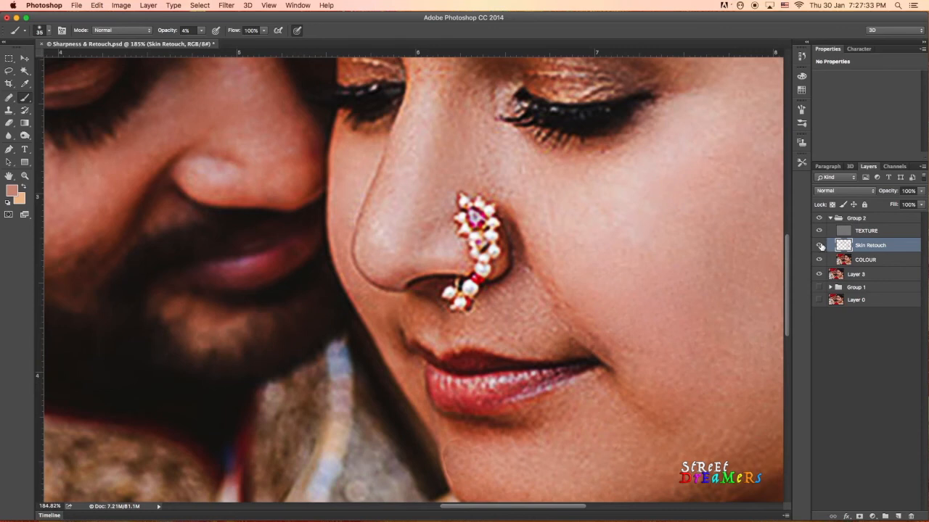
pyautogui.click(820, 232)
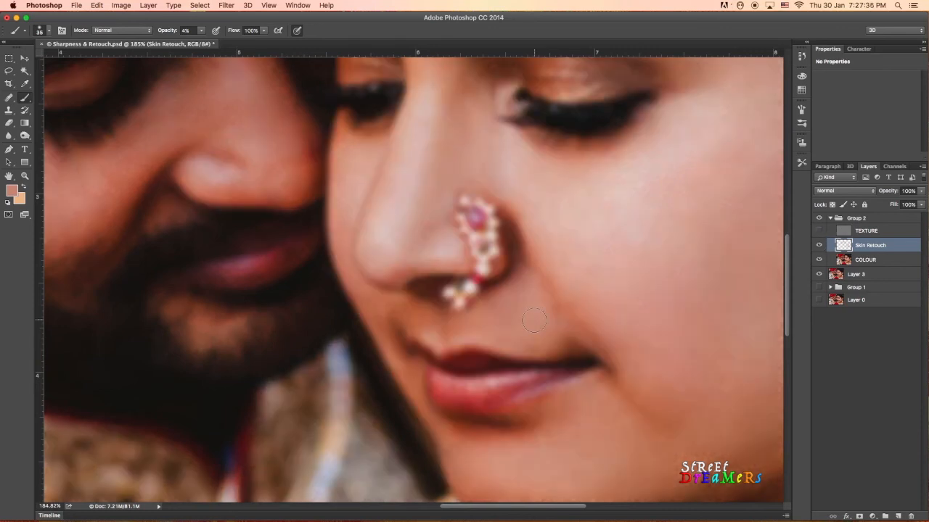
pyautogui.moveTo(515, 299)
pyautogui.mouseDown()
pyautogui.moveTo(495, 313)
pyautogui.moveTo(516, 296)
pyautogui.mouseUp()
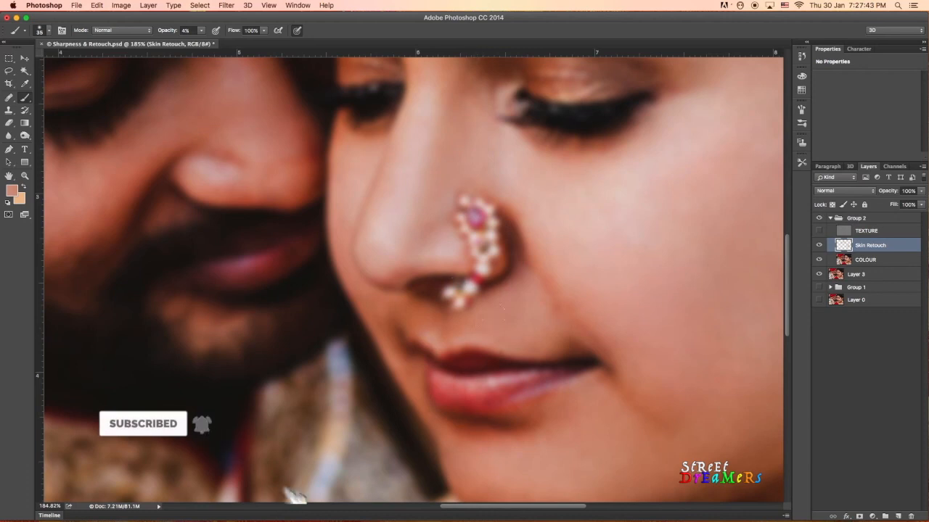
pyautogui.moveTo(494, 326); pyautogui.dragTo(495, 319)
pyautogui.keyDown('alt'); pyautogui.click(535, 315); pyautogui.keyUp('alt')
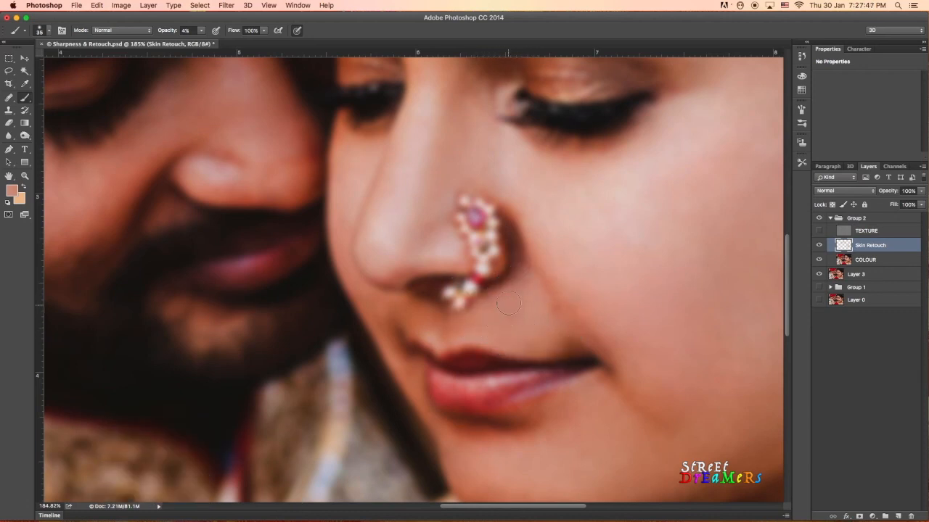
pyautogui.moveTo(524, 287)
pyautogui.mouseDown()
pyautogui.moveTo(513, 309)
pyautogui.moveTo(517, 301)
pyautogui.mouseUp()
pyautogui.click(819, 230)
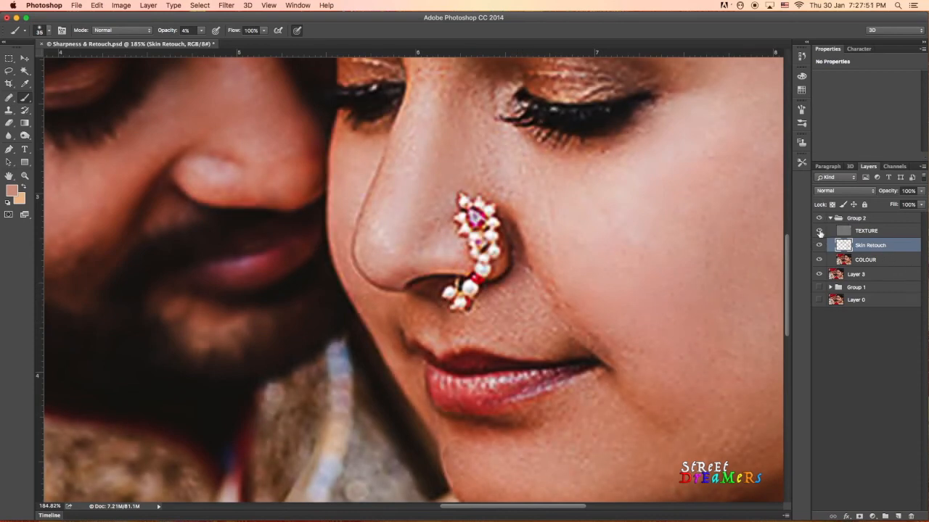
# Check the retouched area around the bride's nose and mouth by toggling Group 2 off and on
pyautogui.click(820, 219)
pyautogui.click(820, 219)
pyautogui.click(819, 219)
pyautogui.click(820, 219)
# Stamp the retouched image into a new merged layer above Group 2 with Layer 3 hidden, collapse and hide Group 2, and show Layer 3
pyautogui.click(888, 219)
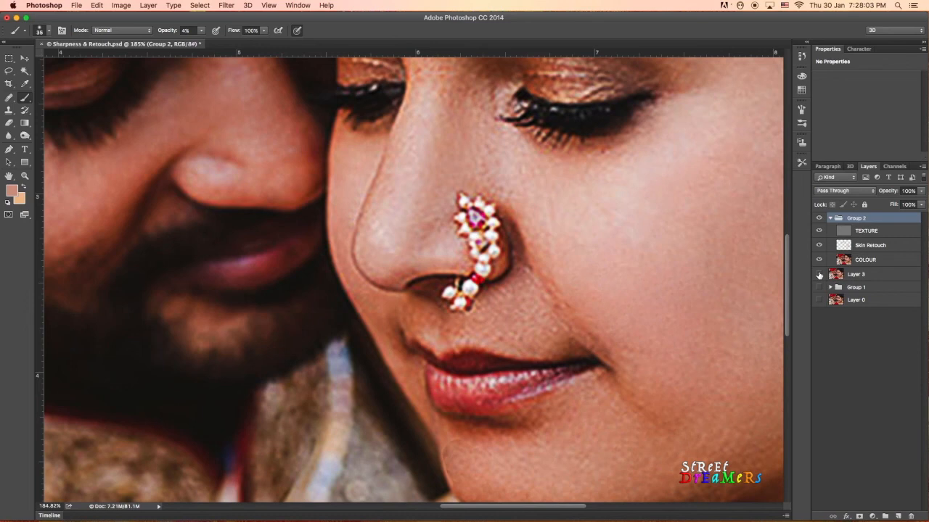
pyautogui.press('super+alt+shift+e')
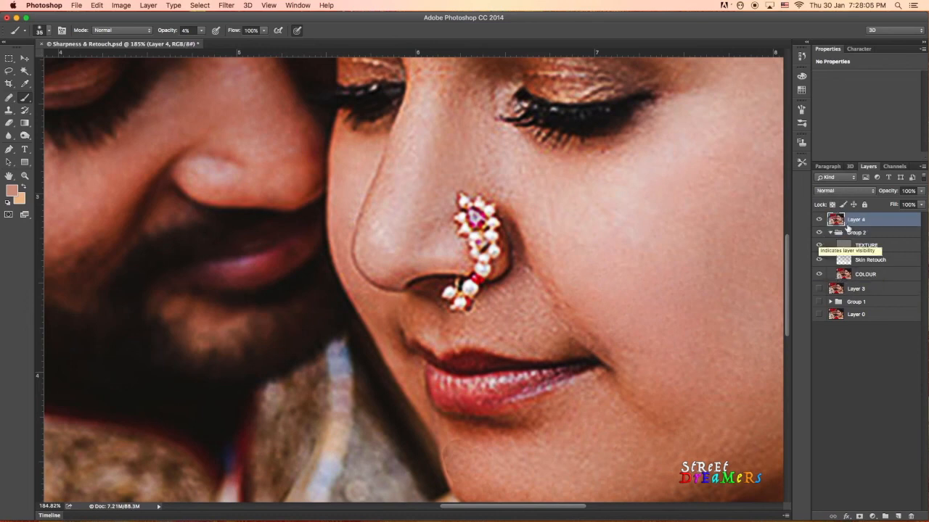
pyautogui.click(830, 232)
pyautogui.click(820, 233)
pyautogui.click(818, 245)
# Compare the bride's face and the couple's foreheads before and after retouching by toggling Layer 4 off and on
pyautogui.click(820, 220)
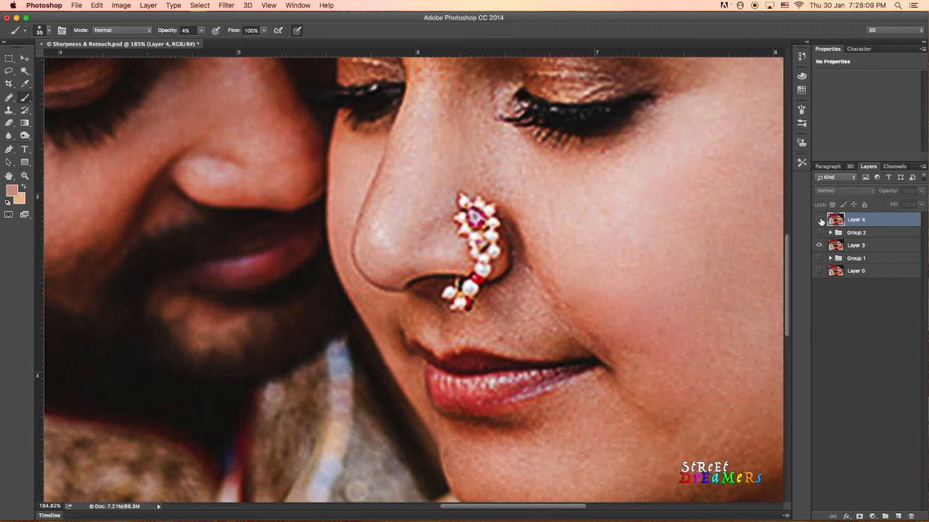
pyautogui.click(819, 219)
pyautogui.scroll(-4, 367, 253)
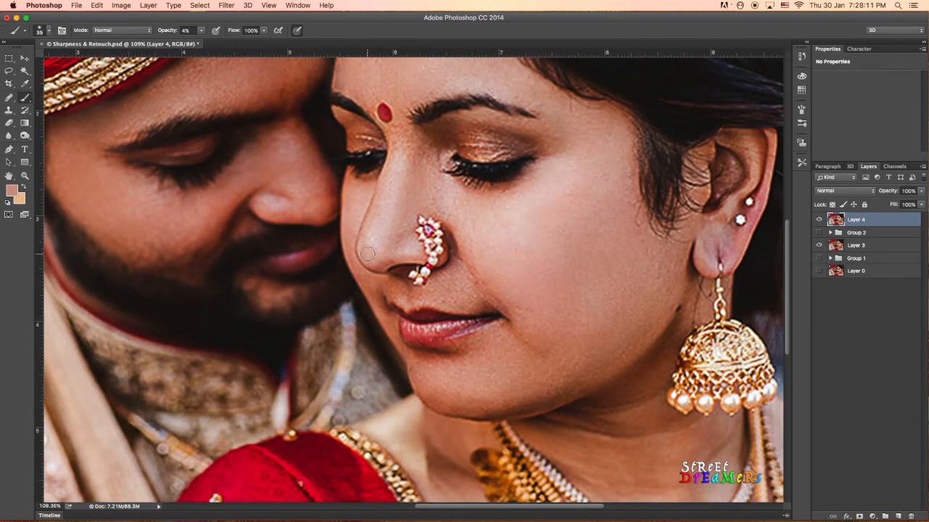
pyautogui.moveTo(398, 219)
pyautogui.mouseDown()
pyautogui.moveTo(400, 270)
pyautogui.moveTo(417, 295)
pyautogui.mouseUp()
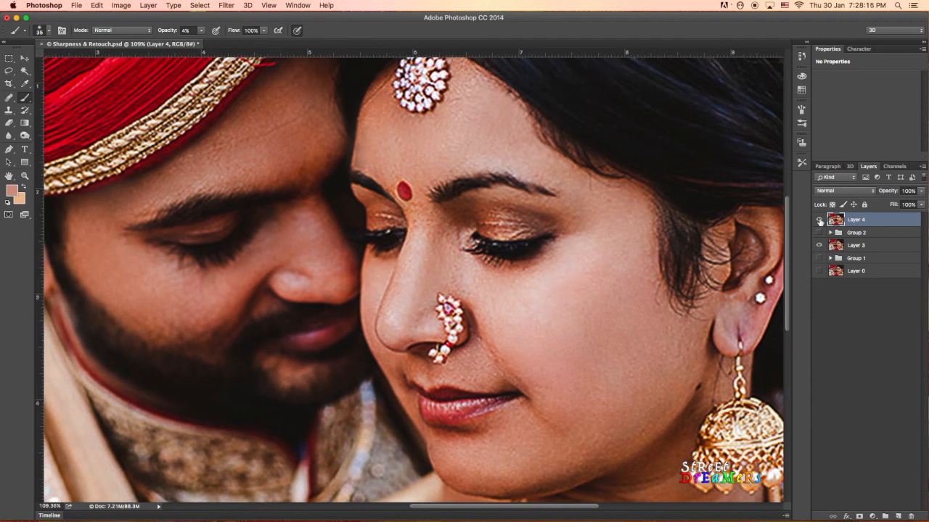
pyautogui.click(819, 219)
pyautogui.click(819, 219)
pyautogui.click(819, 219)
pyautogui.click(819, 219)
# Compare the entire wedding portrait with and without the retouching by toggling Layer 4's visibility
pyautogui.scroll(-3, 476, 245)
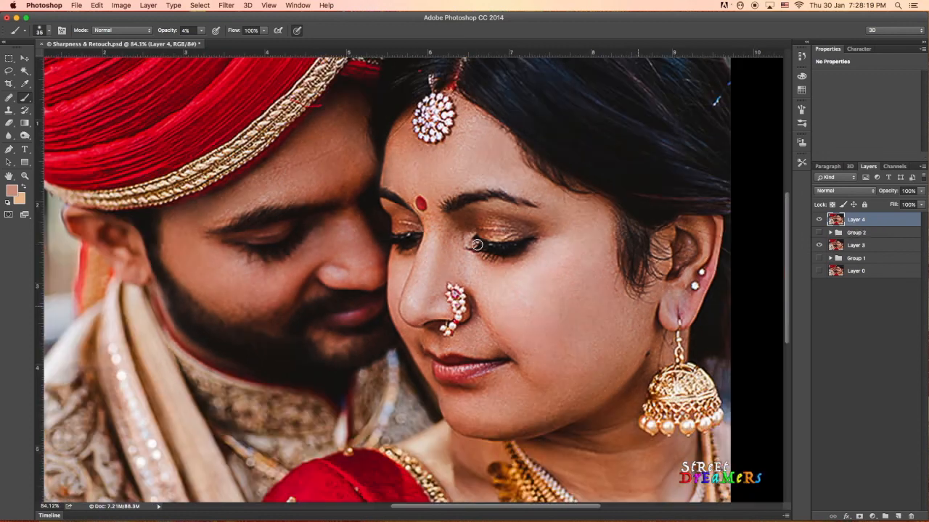
pyautogui.scroll(-2, 477, 245)
pyautogui.scroll(-1, 477, 245)
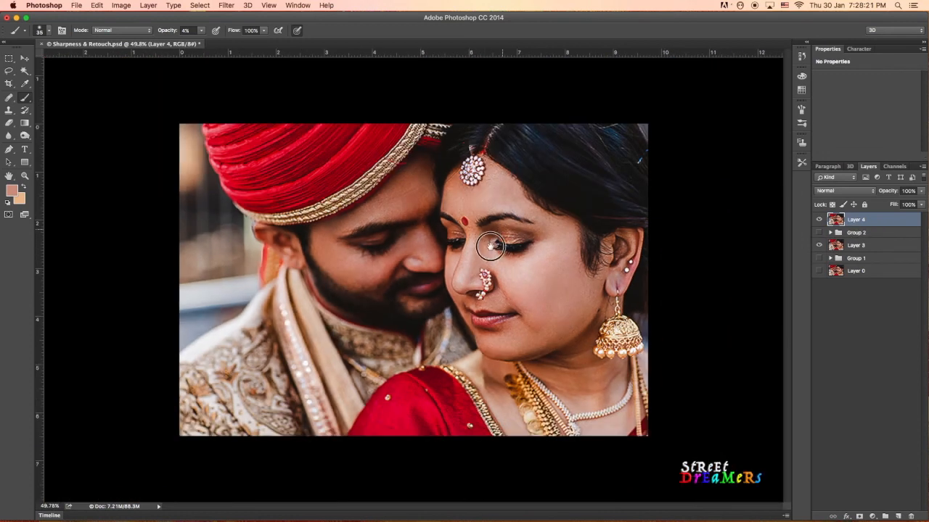
pyautogui.press('super+equal')
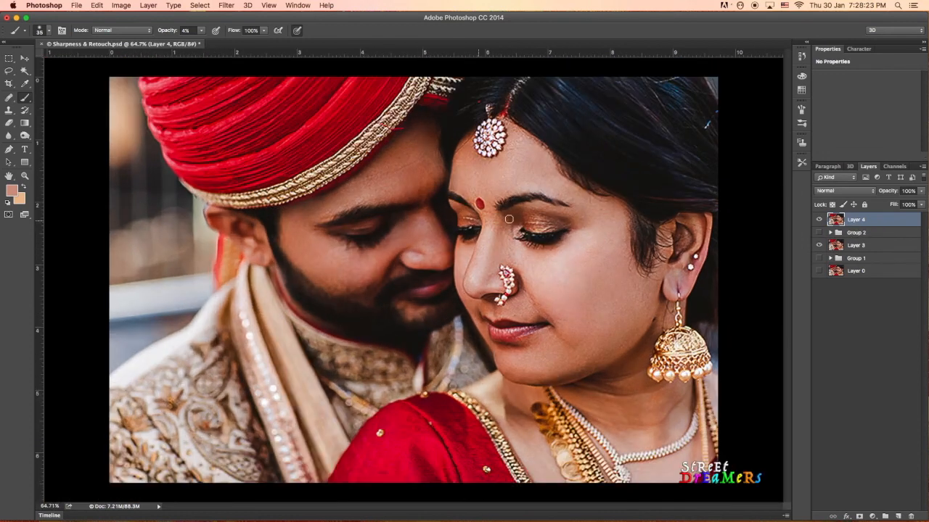
pyautogui.click(818, 220)
pyautogui.click(819, 219)
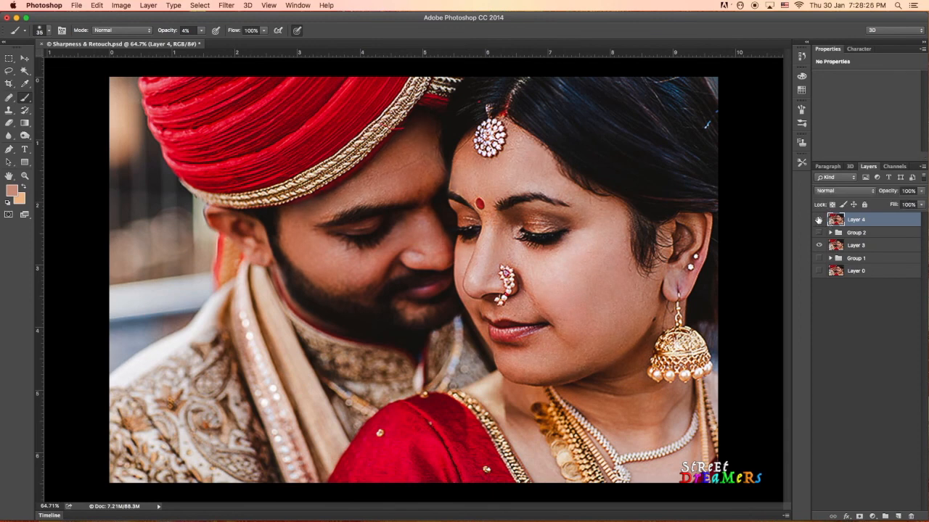